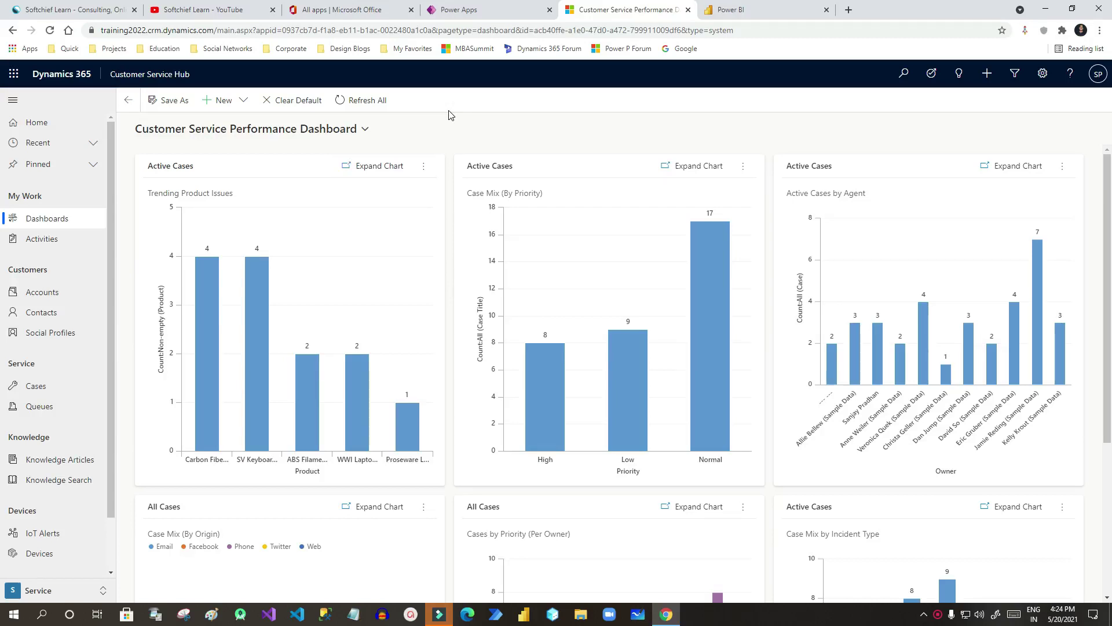
Step: Look over the Customer Service Performance dashboard, its system dashboard list and the Power BI home page
{"action": "left_click", "coordinate": [801, 8]}
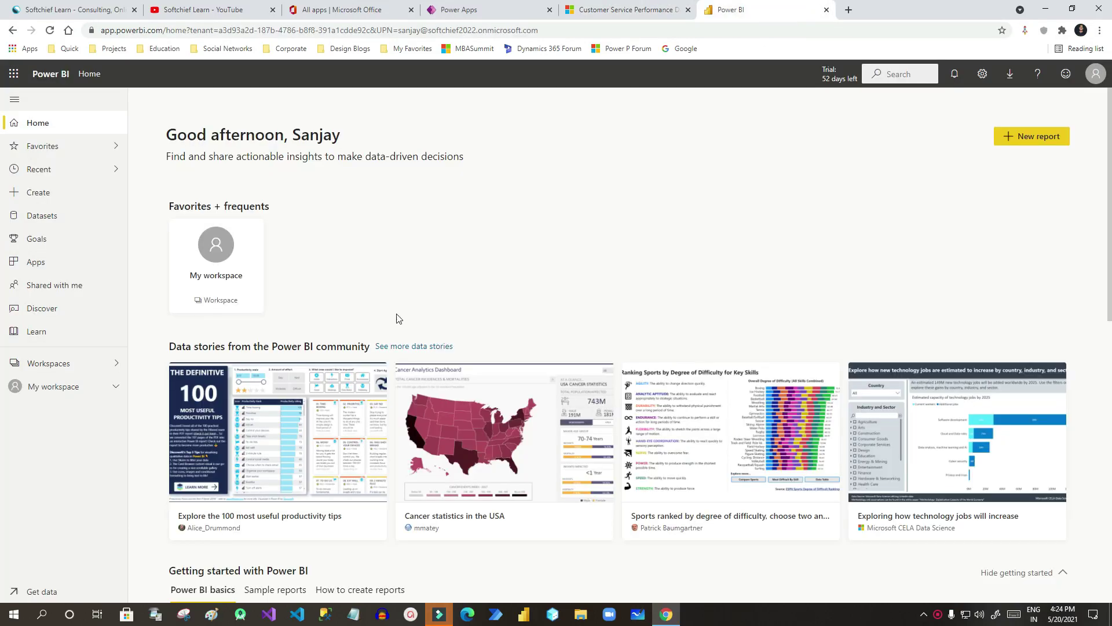
{"action": "left_click", "coordinate": [633, 12]}
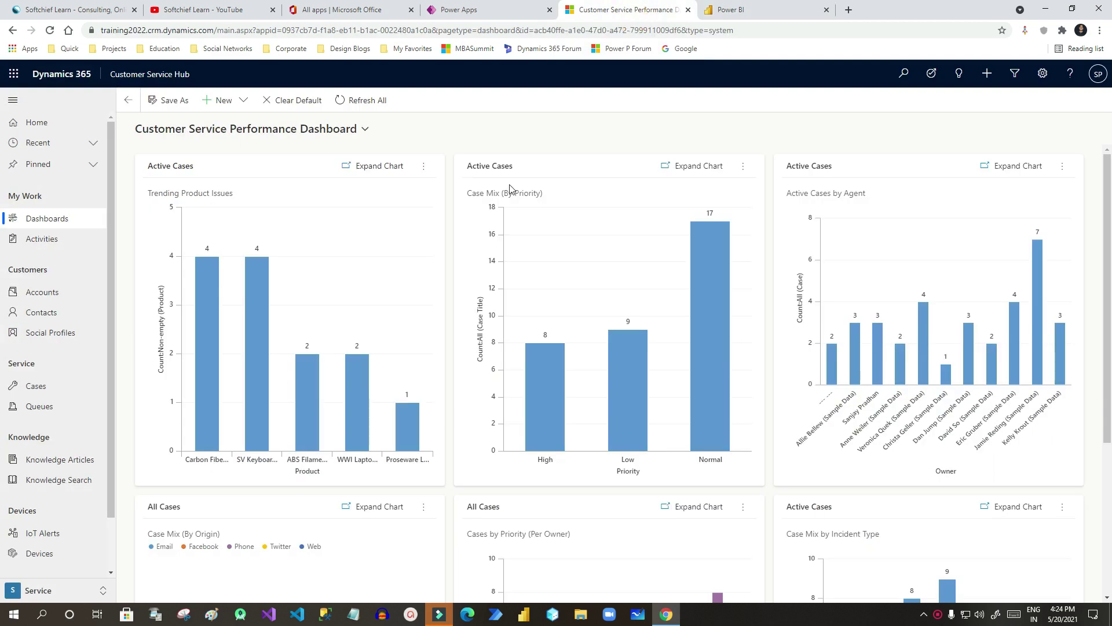
{"action": "scroll", "coordinate": [359, 214], "scroll_direction": "down", "scroll_amount": 4}
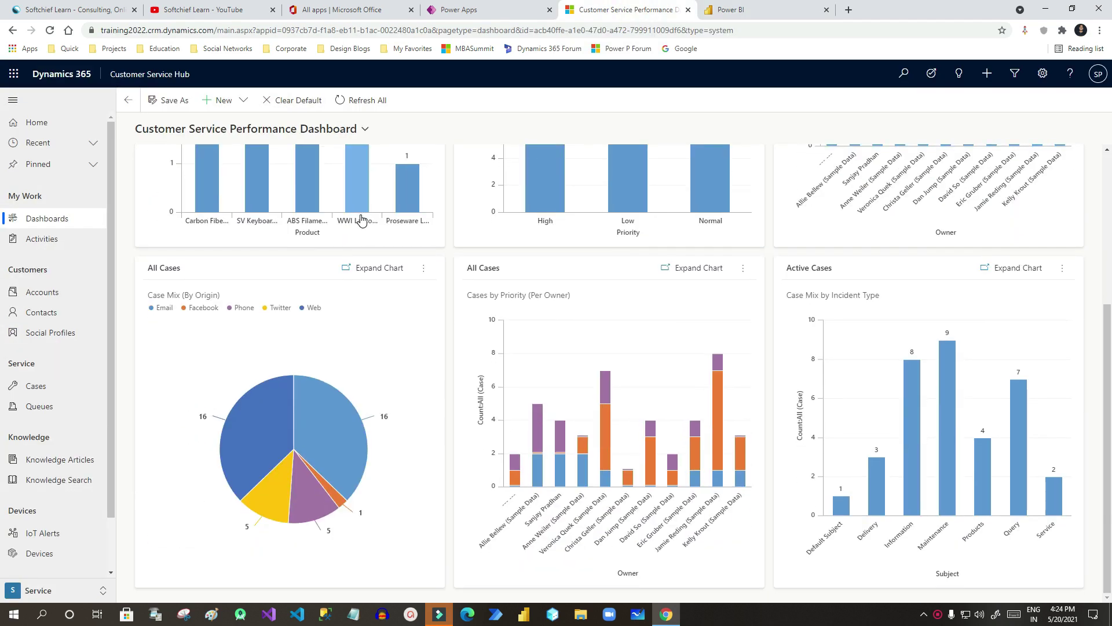
{"action": "scroll", "coordinate": [364, 226], "scroll_direction": "up", "scroll_amount": 4}
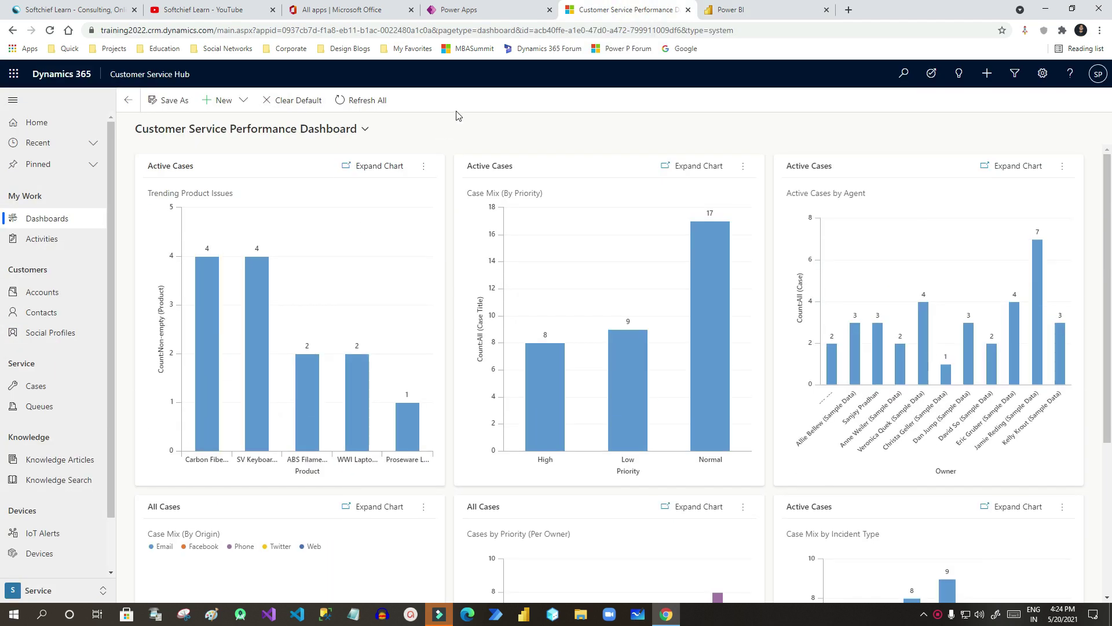
{"action": "left_click", "coordinate": [340, 129]}
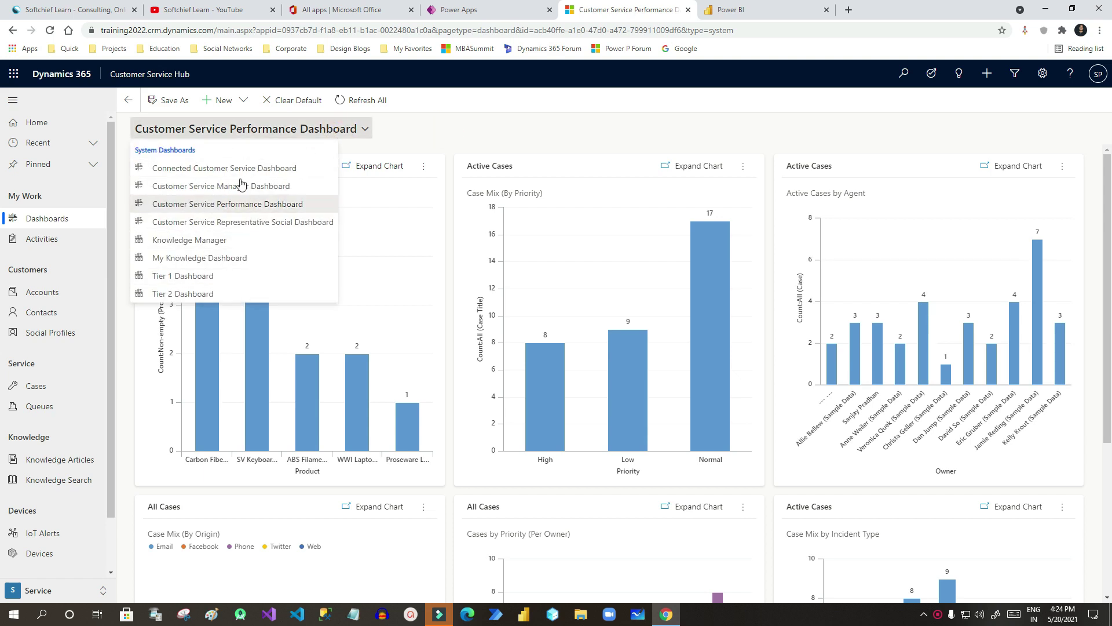
{"action": "left_click", "coordinate": [726, 10]}
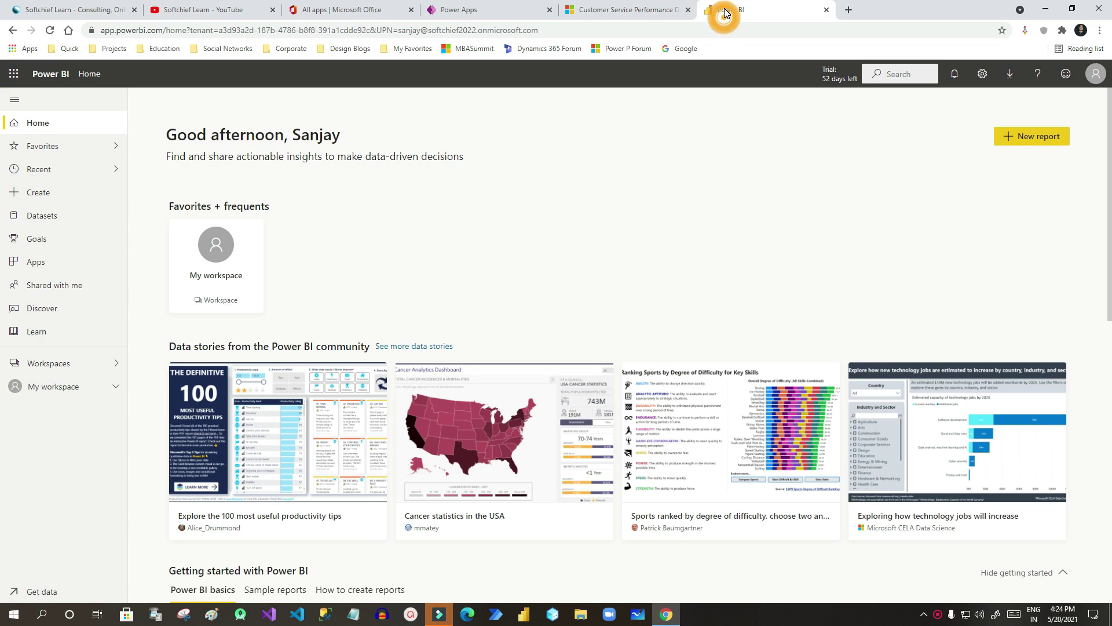
{"action": "scroll", "coordinate": [489, 325], "scroll_direction": "down", "scroll_amount": 6}
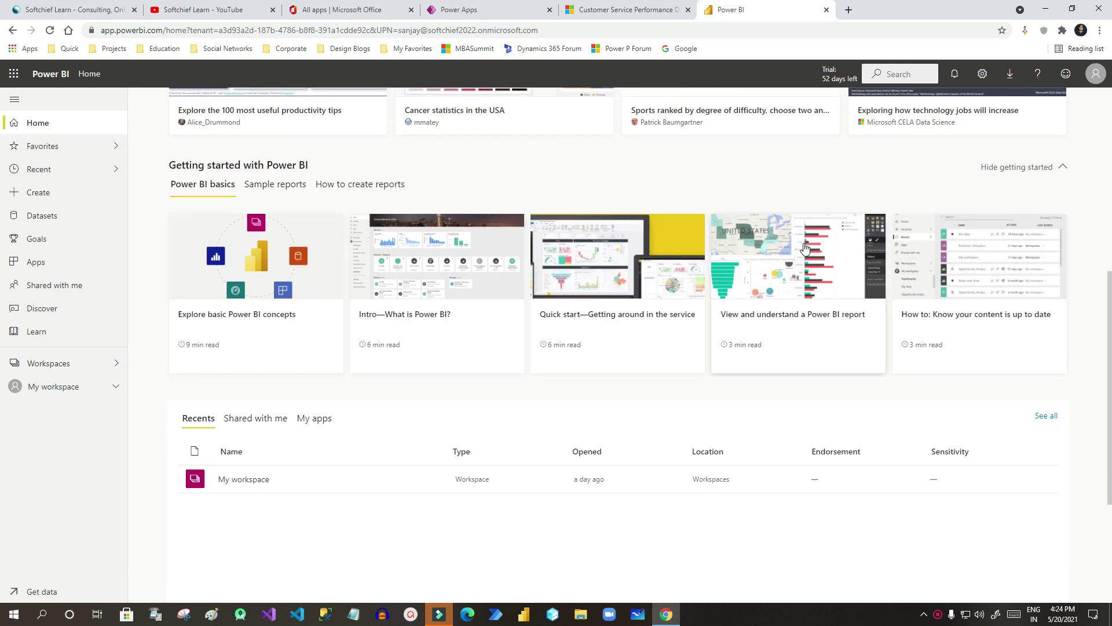
{"action": "scroll", "coordinate": [747, 266], "scroll_direction": "up", "scroll_amount": 6}
{"action": "left_click", "coordinate": [608, 12]}
{"action": "left_click", "coordinate": [462, 124]}
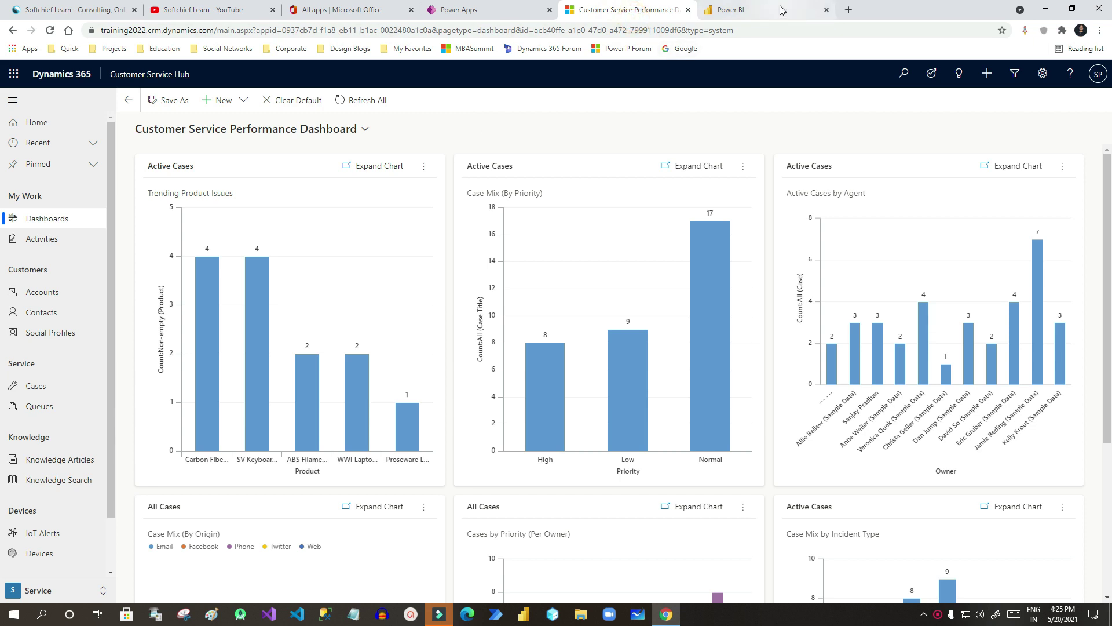
Step: Open Advanced Settings in a new tab and go to Administration > System Settings
{"action": "left_click", "coordinate": [1043, 75]}
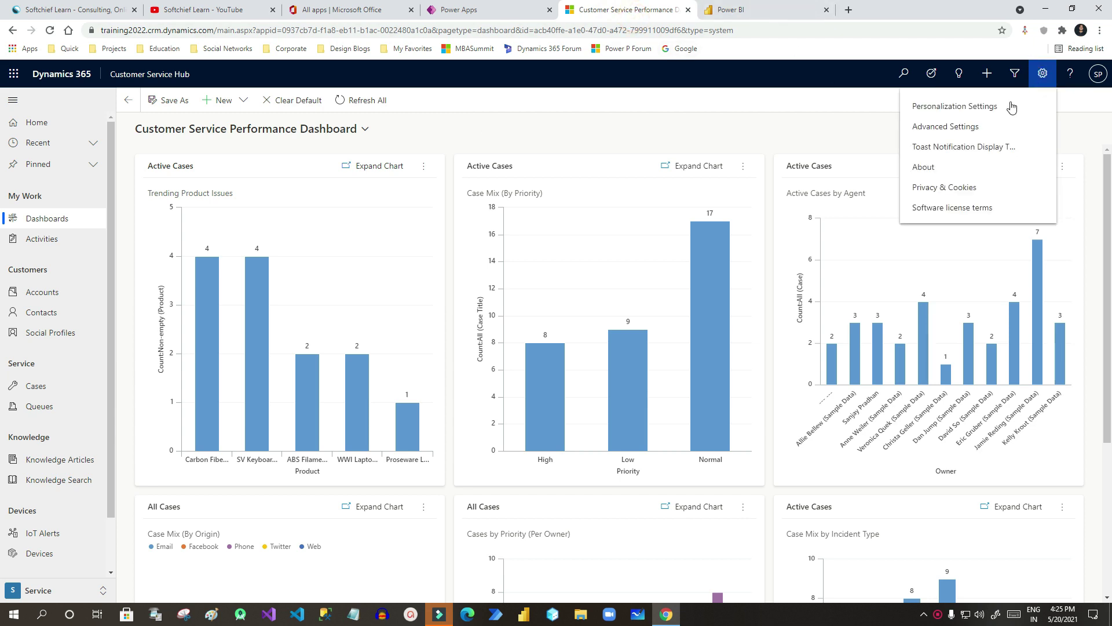
{"action": "left_click", "coordinate": [940, 127]}
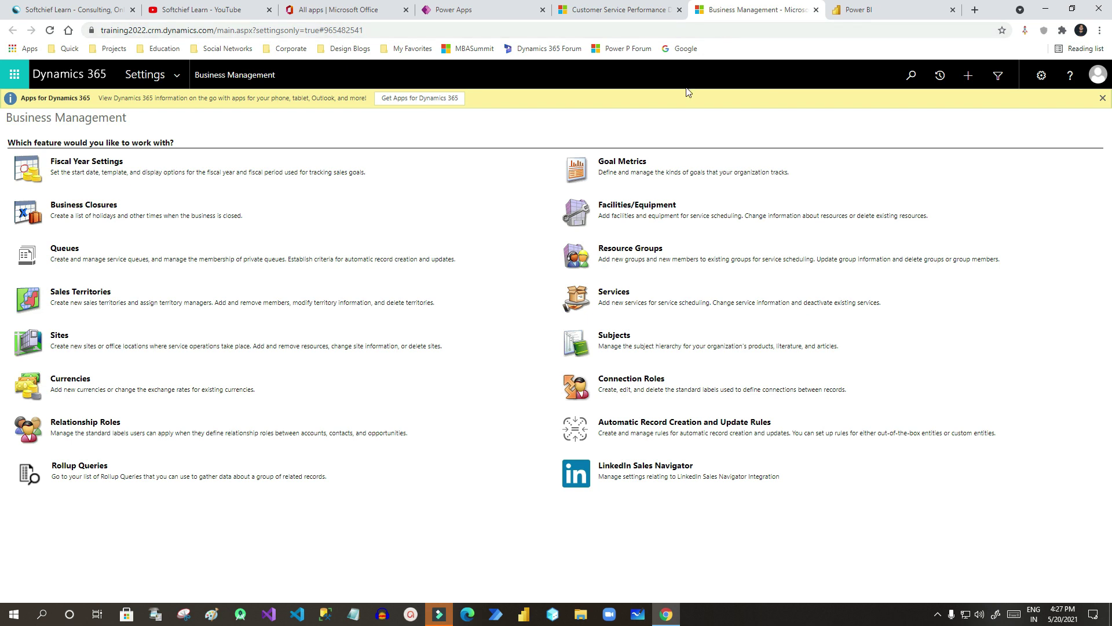
{"action": "left_click", "coordinate": [176, 80]}
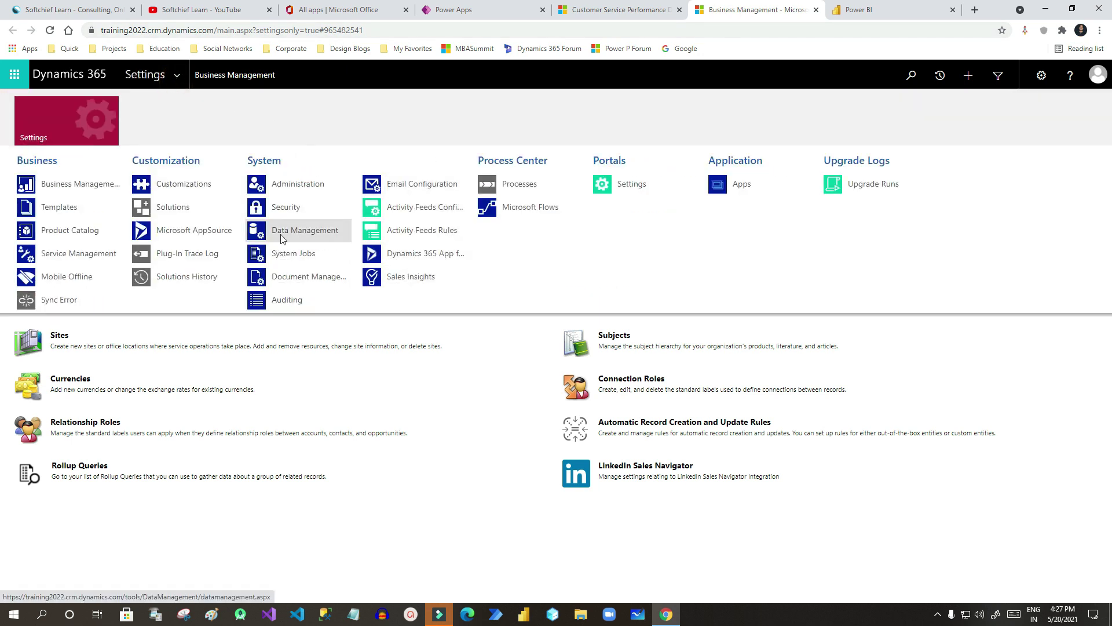
{"action": "left_click", "coordinate": [293, 185]}
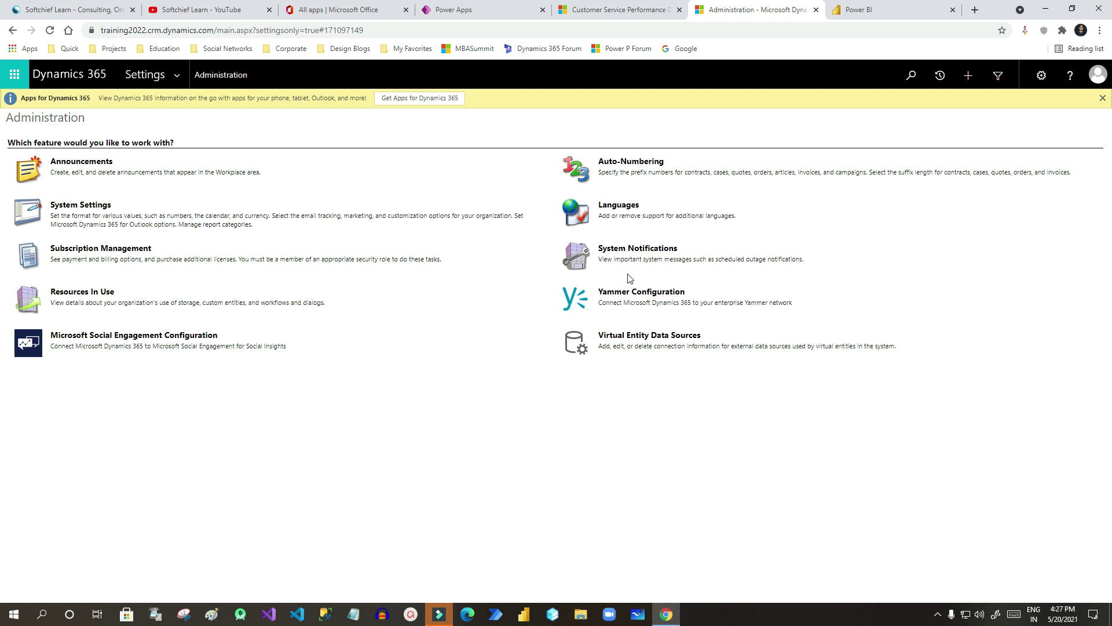
{"action": "left_click", "coordinate": [75, 205]}
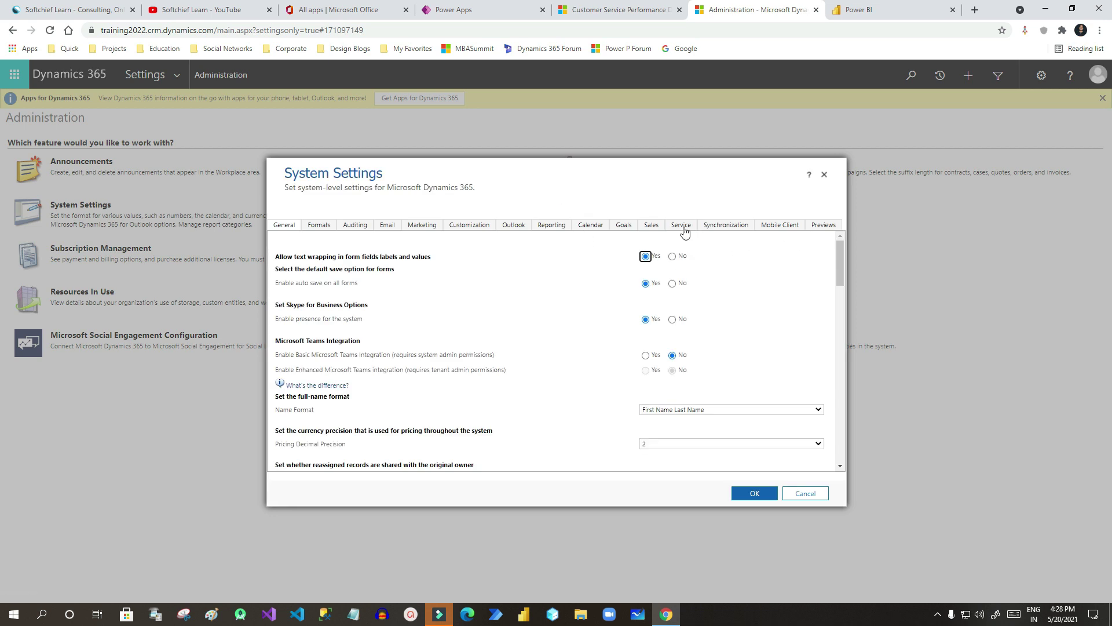
Step: On the Reporting tab, set Allow Power BI visualization embedding to Yes and save with OK
{"action": "left_click", "coordinate": [545, 226]}
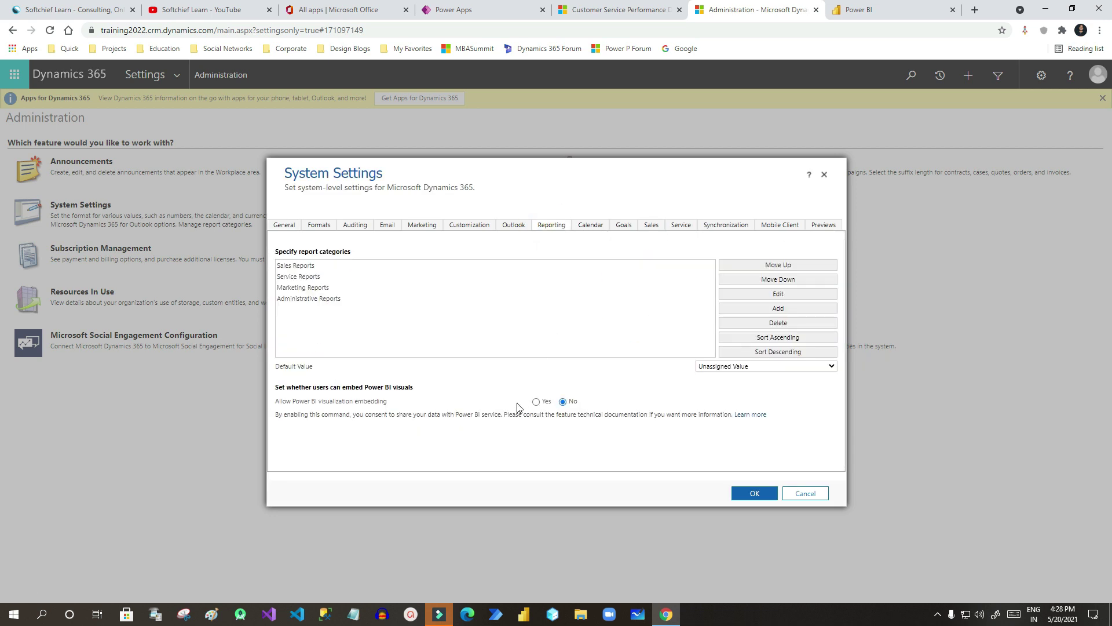
{"action": "left_click_drag", "start_coordinate": [277, 387], "coordinate": [400, 390]}
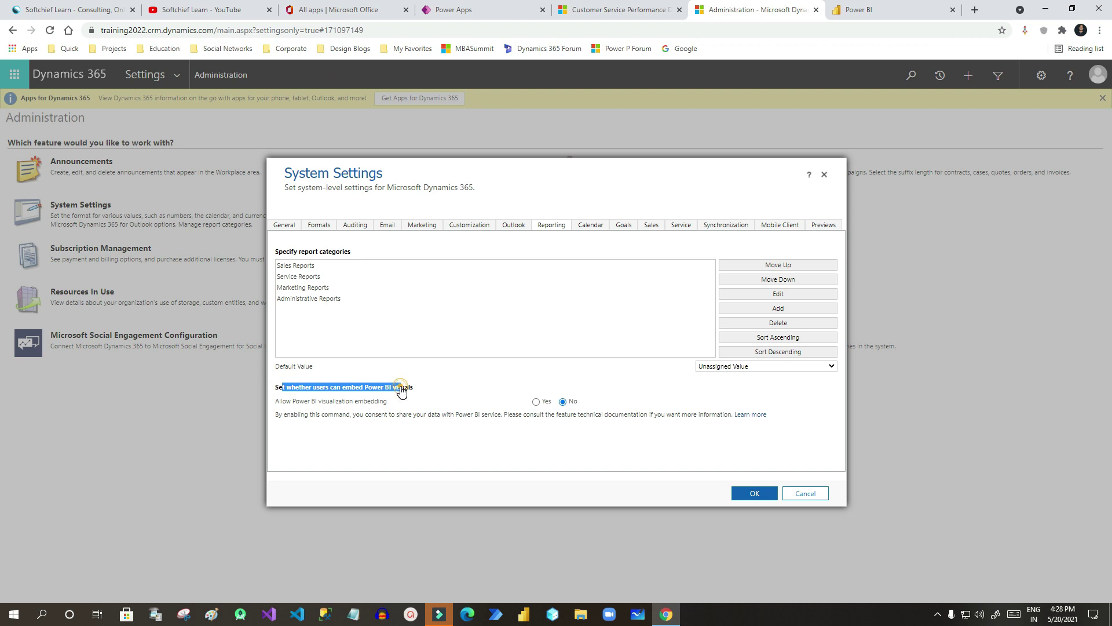
{"action": "left_click", "coordinate": [400, 394]}
{"action": "left_click_drag", "start_coordinate": [293, 392], "coordinate": [422, 385]}
{"action": "left_click", "coordinate": [423, 382]}
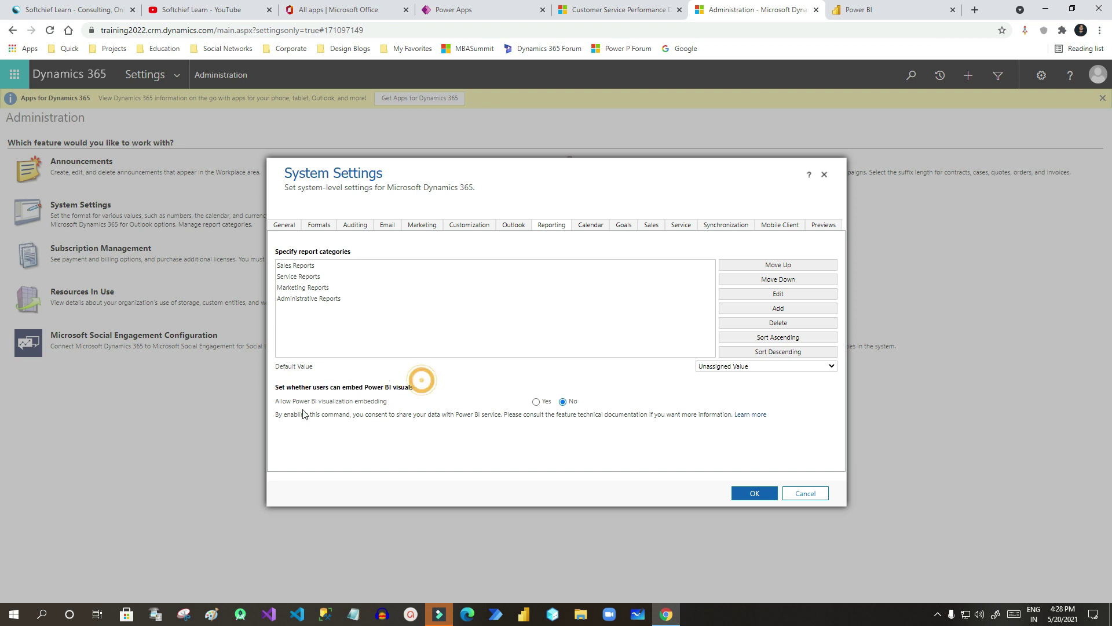
{"action": "left_click", "coordinate": [535, 404]}
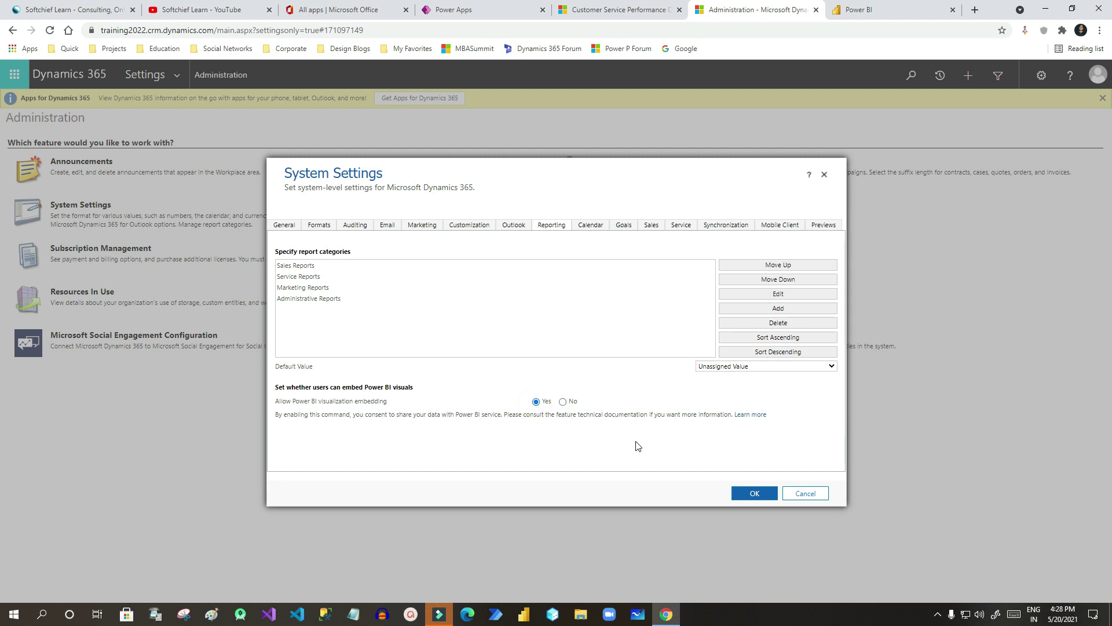
{"action": "left_click", "coordinate": [752, 492]}
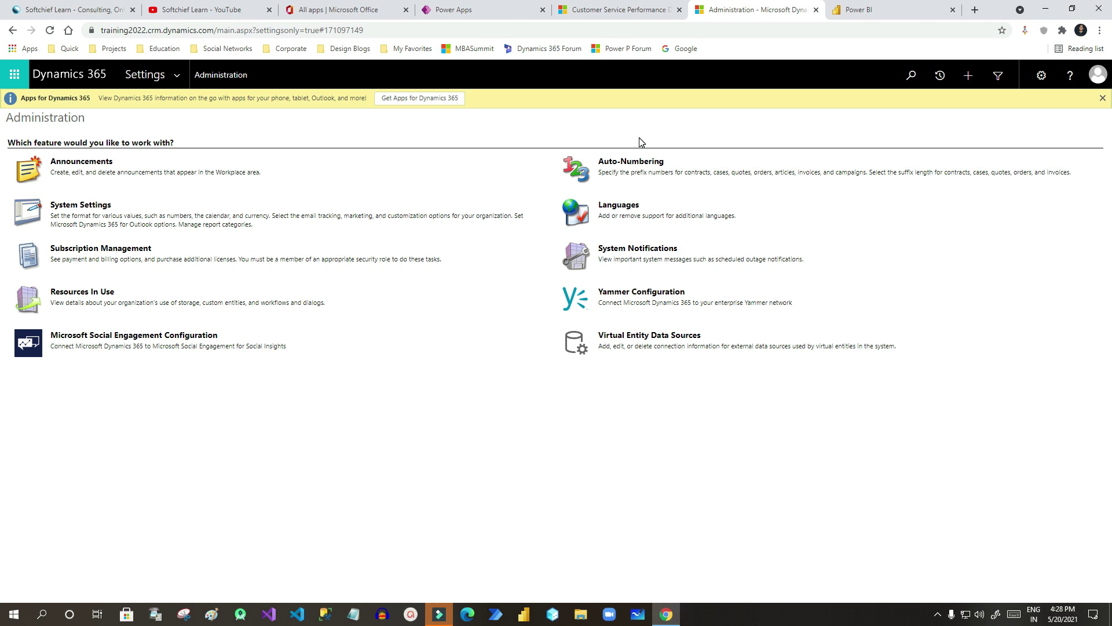
Step: Check the New dashboard menu for a Power BI Dashboard option, then close the Administration tab
{"action": "left_click", "coordinate": [652, 12]}
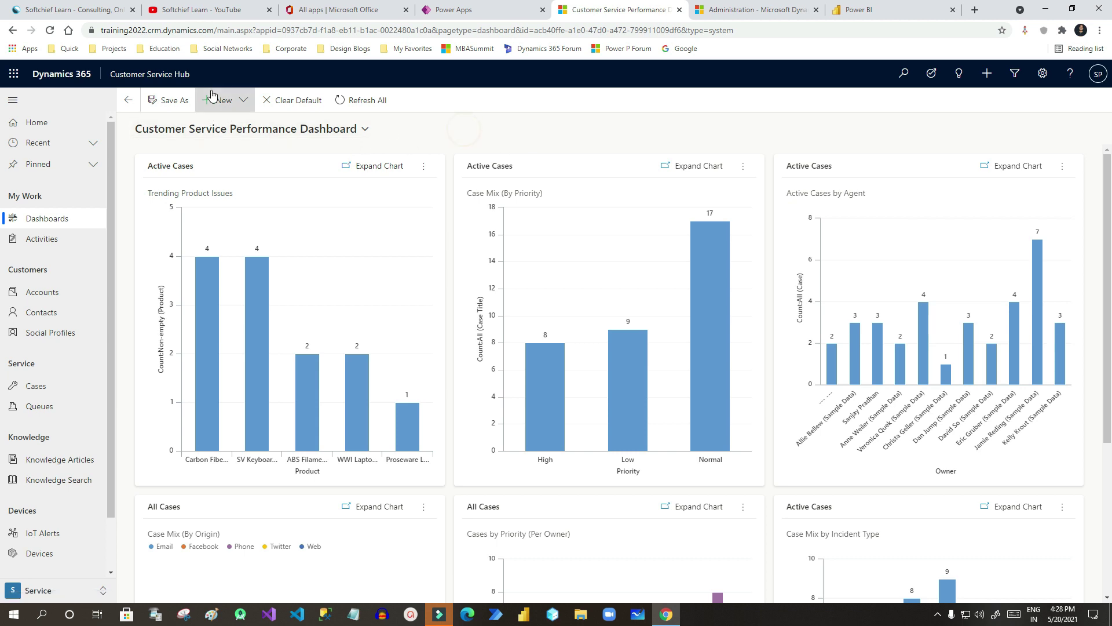
{"action": "left_click", "coordinate": [232, 100]}
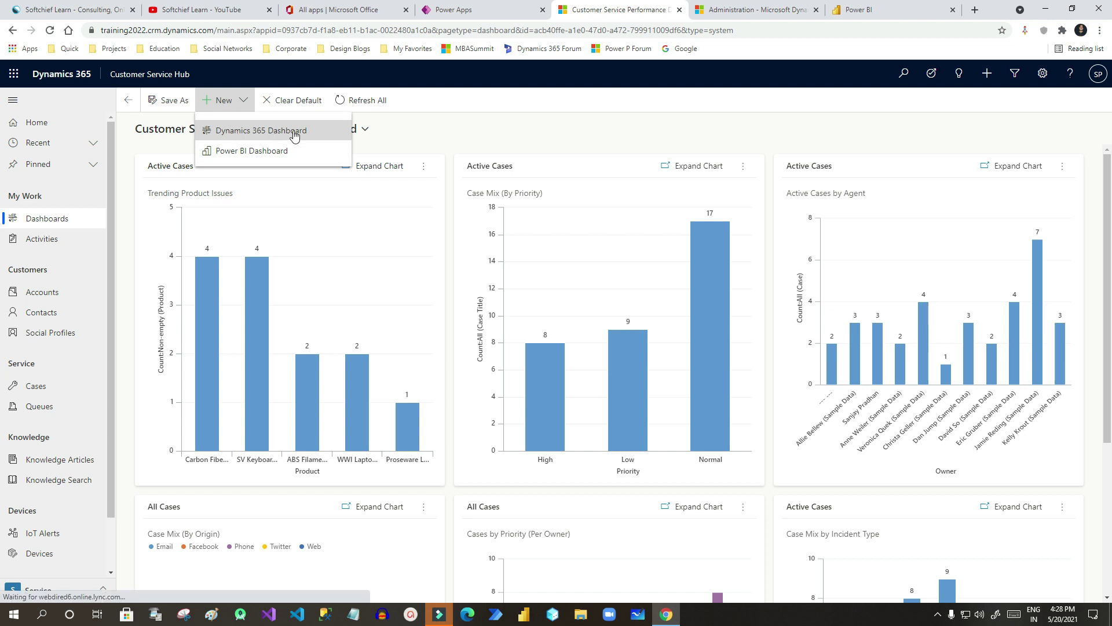
{"action": "left_click", "coordinate": [437, 125]}
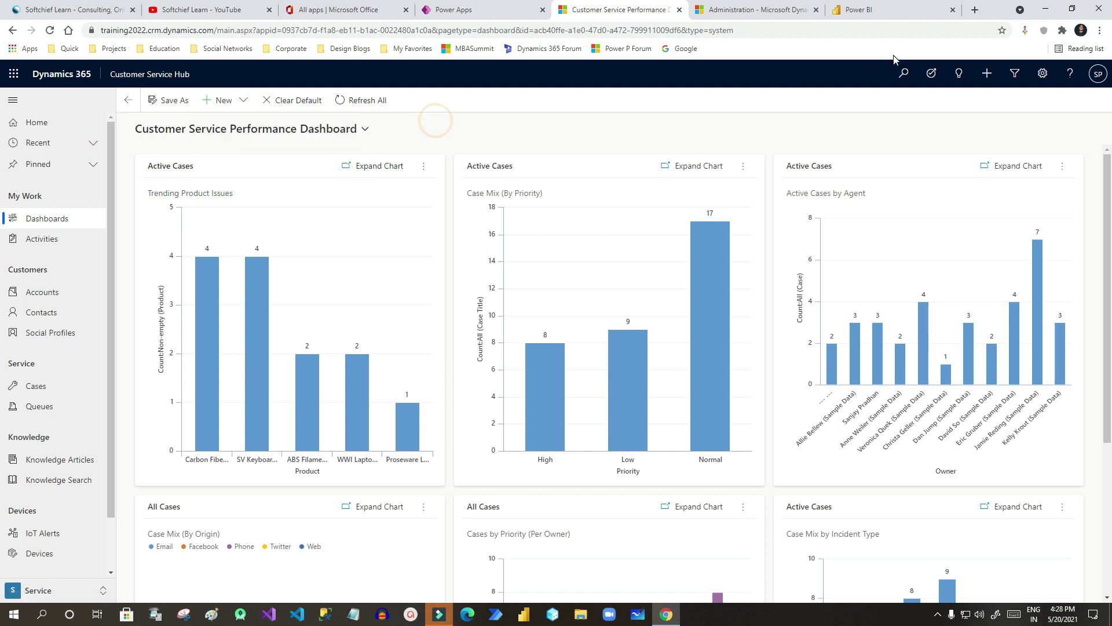
{"action": "left_click", "coordinate": [802, 8]}
{"action": "left_click", "coordinate": [868, 10]}
{"action": "left_click", "coordinate": [817, 10]}
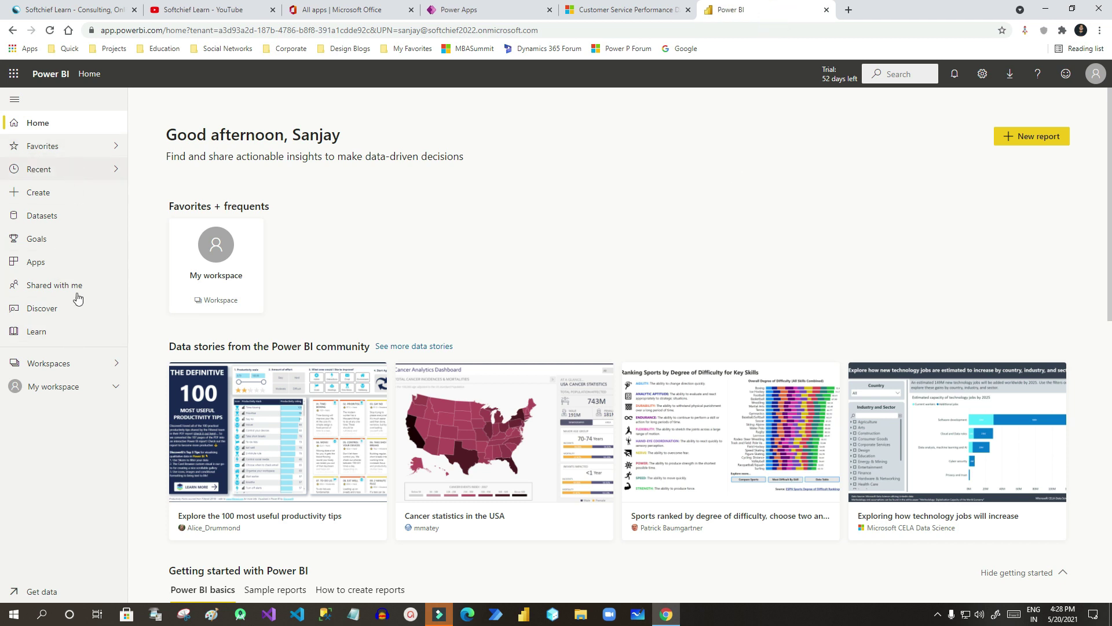
Step: Browse the Template apps under Get apps and search for 'dynamics 365'
{"action": "left_click", "coordinate": [46, 593]}
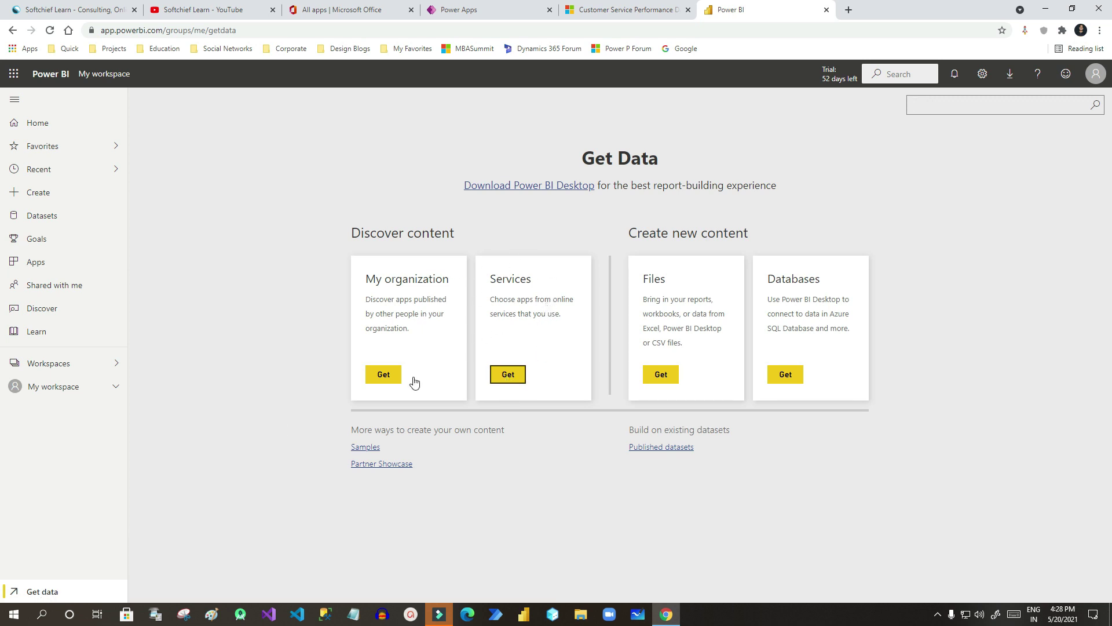
{"action": "left_click", "coordinate": [508, 376]}
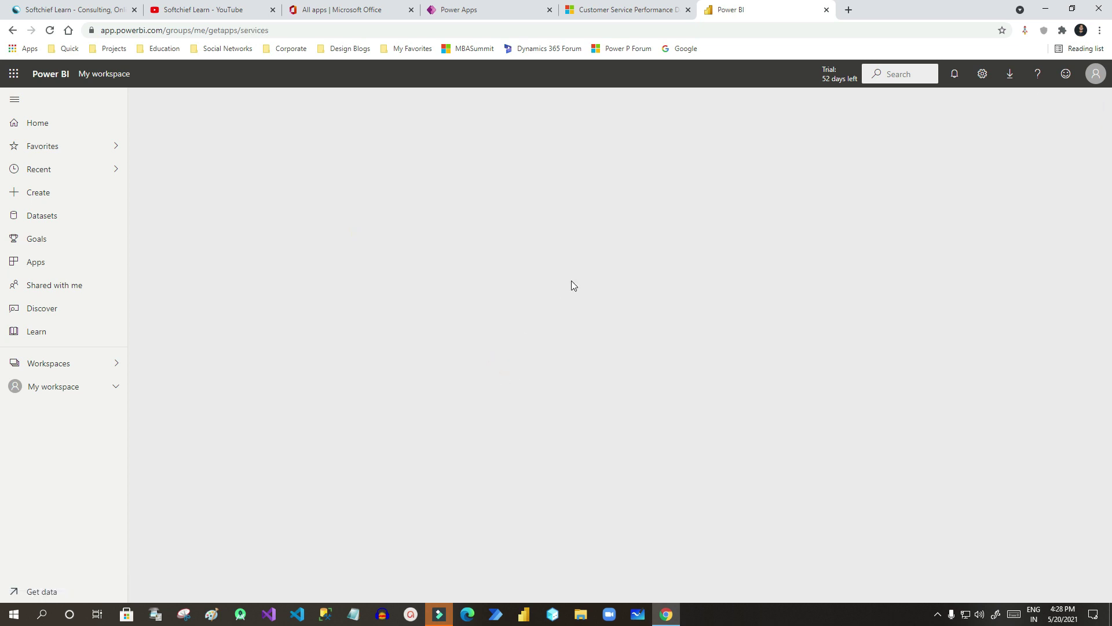
{"action": "left_click", "coordinate": [865, 141]}
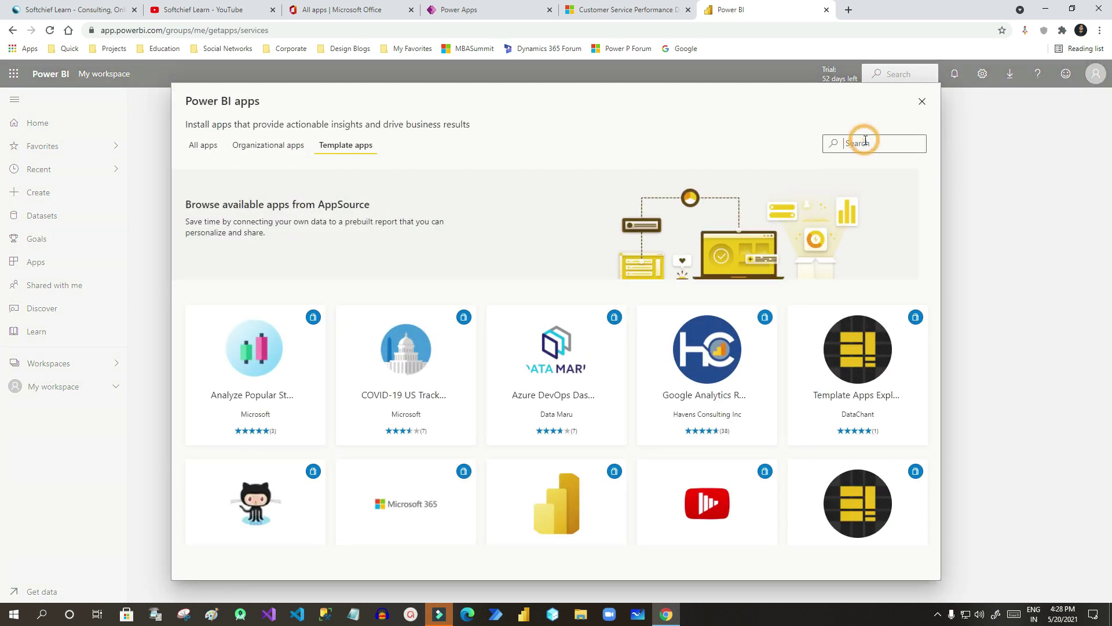
{"action": "type", "text": "dynamics 365"}
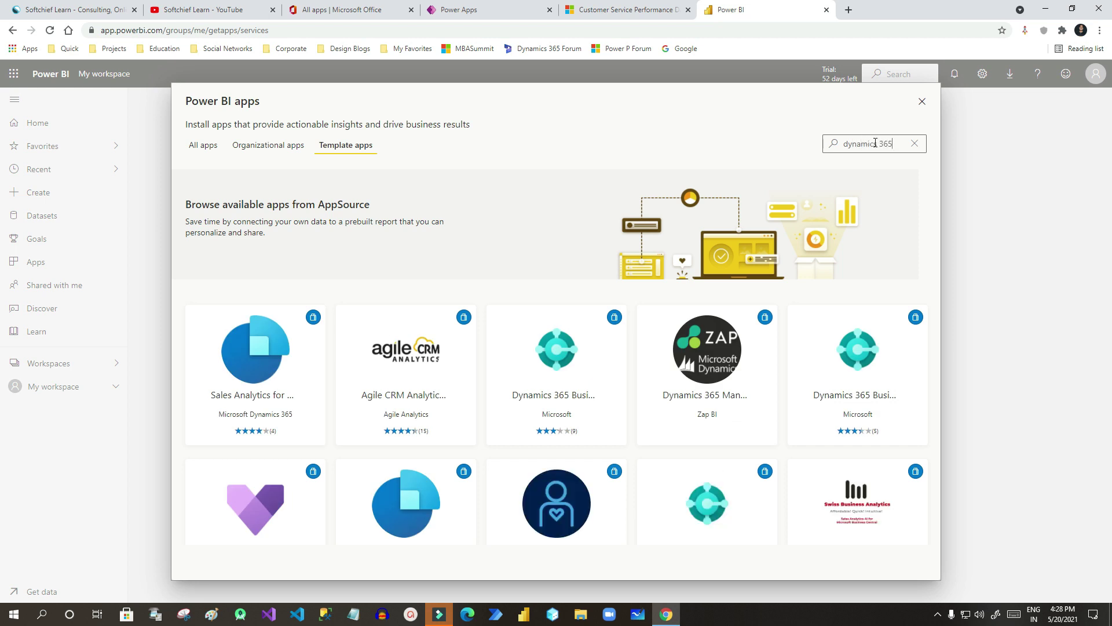
{"action": "left_click_drag", "start_coordinate": [850, 146], "coordinate": [820, 150]}
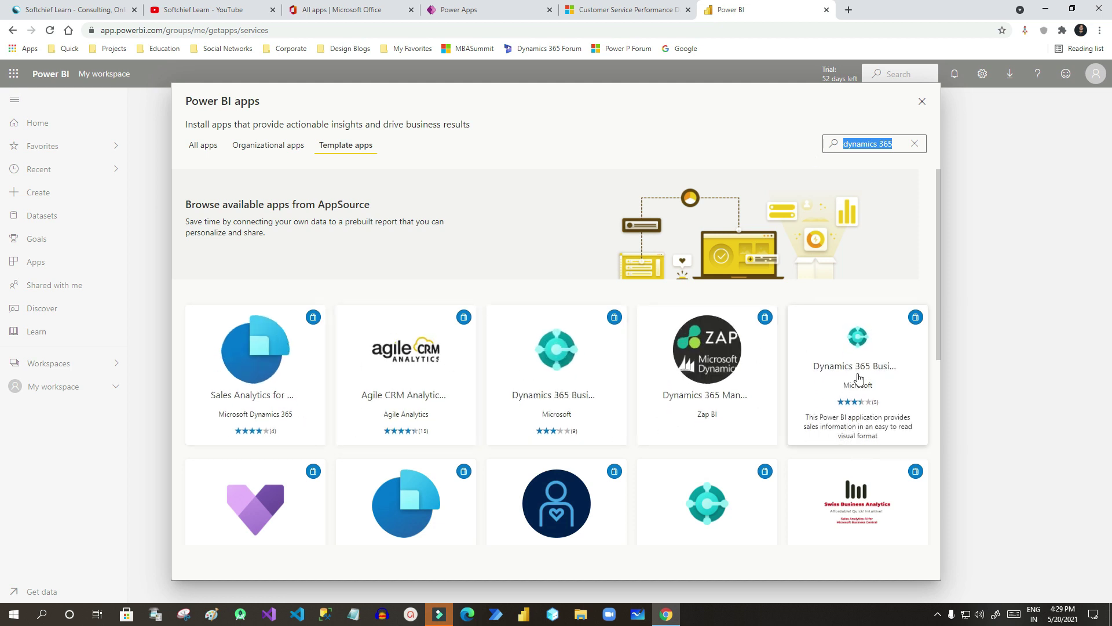
{"action": "scroll", "coordinate": [696, 522], "scroll_direction": "down", "scroll_amount": 2}
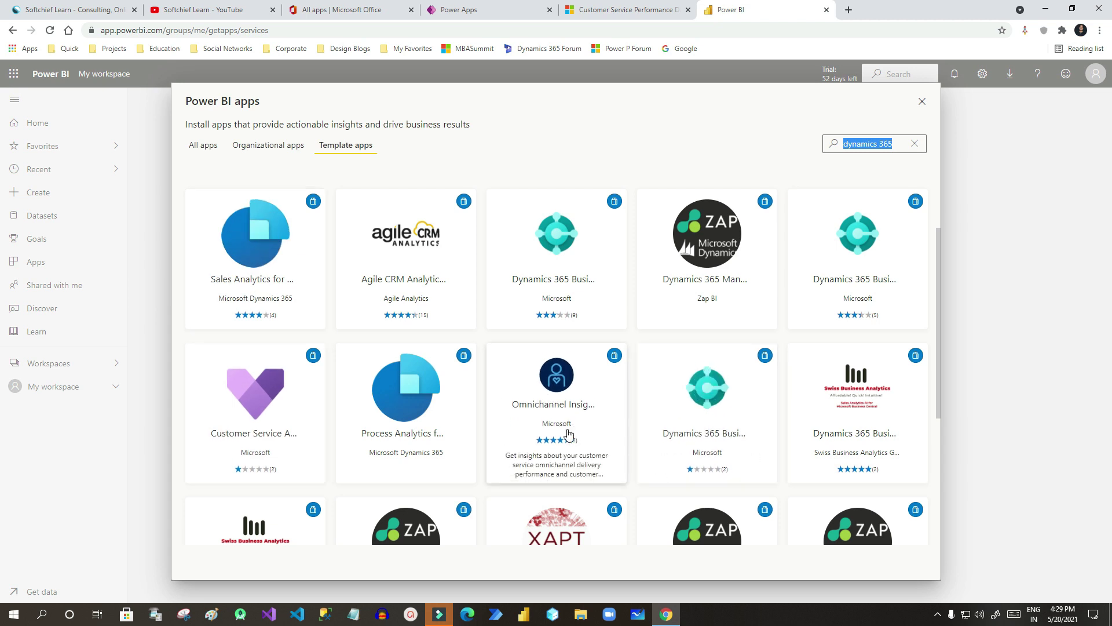
Step: Open the Customer Service Analytics app listing and review its Free pricing and description
{"action": "left_click", "coordinate": [265, 394]}
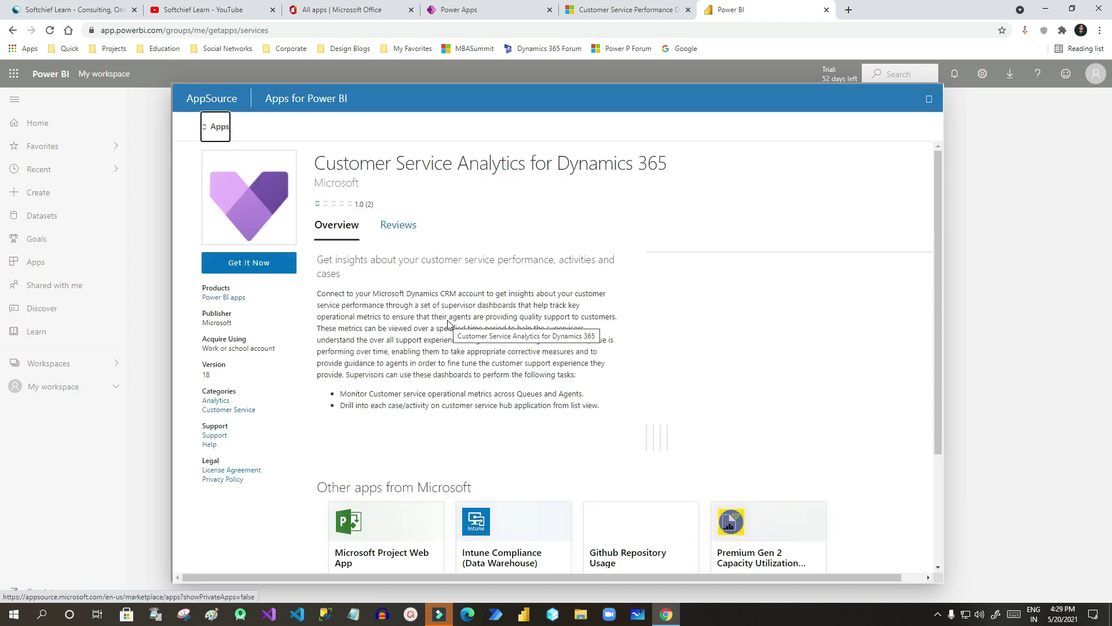
{"action": "left_click_drag", "start_coordinate": [214, 288], "coordinate": [199, 286]}
{"action": "left_click", "coordinate": [199, 285]}
{"action": "double_click", "coordinate": [208, 296]}
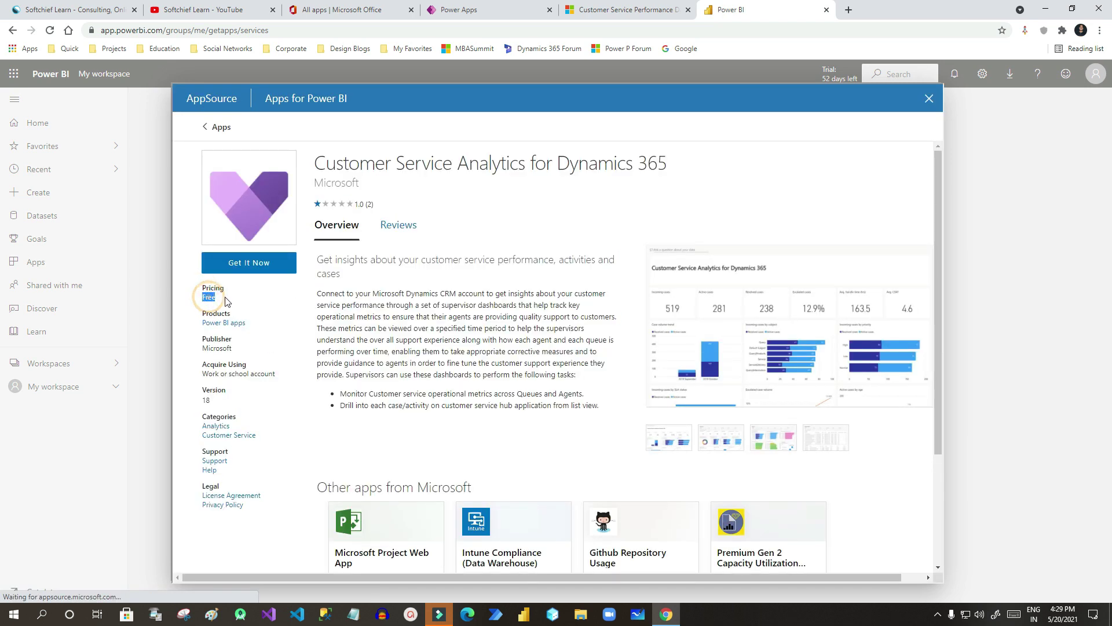
{"action": "left_click_drag", "start_coordinate": [336, 296], "coordinate": [515, 330]}
{"action": "left_click", "coordinate": [516, 331]}
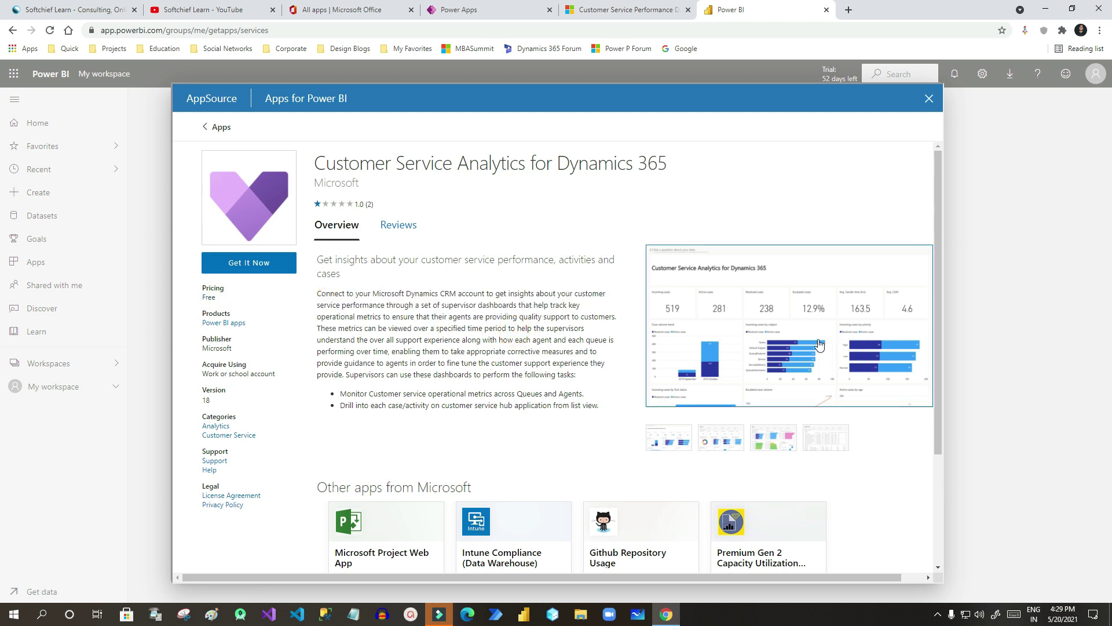
Step: Cycle through the app's preview screenshots, then choose Get It Now
{"action": "left_click", "coordinate": [721, 440]}
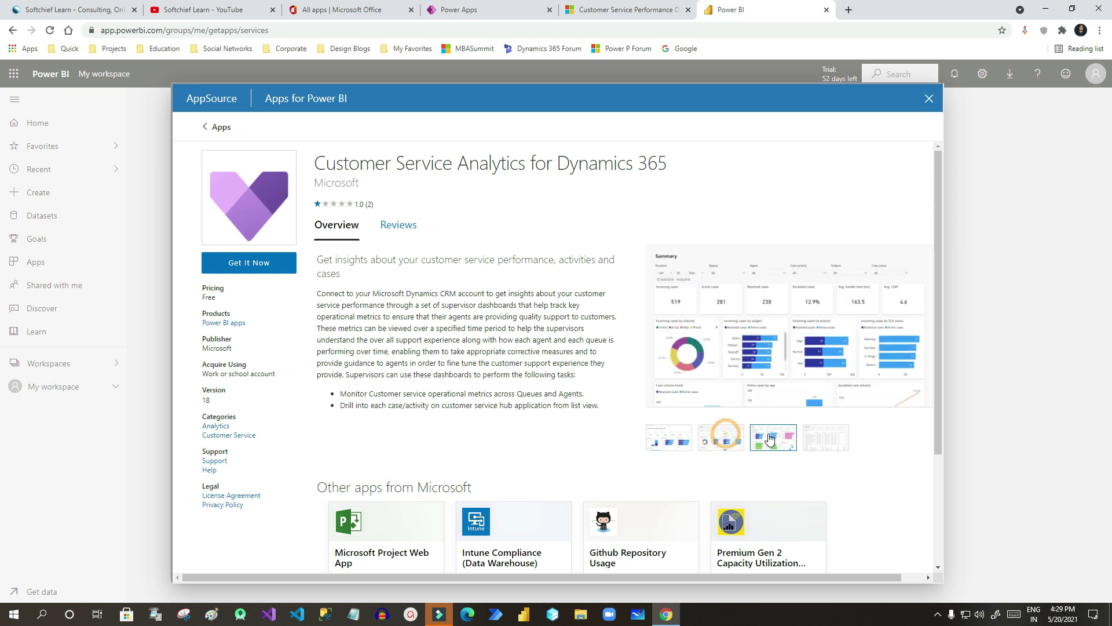
{"action": "left_click", "coordinate": [715, 445]}
{"action": "left_click", "coordinate": [773, 438]}
{"action": "left_click", "coordinate": [668, 439]}
{"action": "scroll", "coordinate": [666, 434], "scroll_direction": "down", "scroll_amount": 3}
{"action": "scroll", "coordinate": [638, 398], "scroll_direction": "up", "scroll_amount": 3}
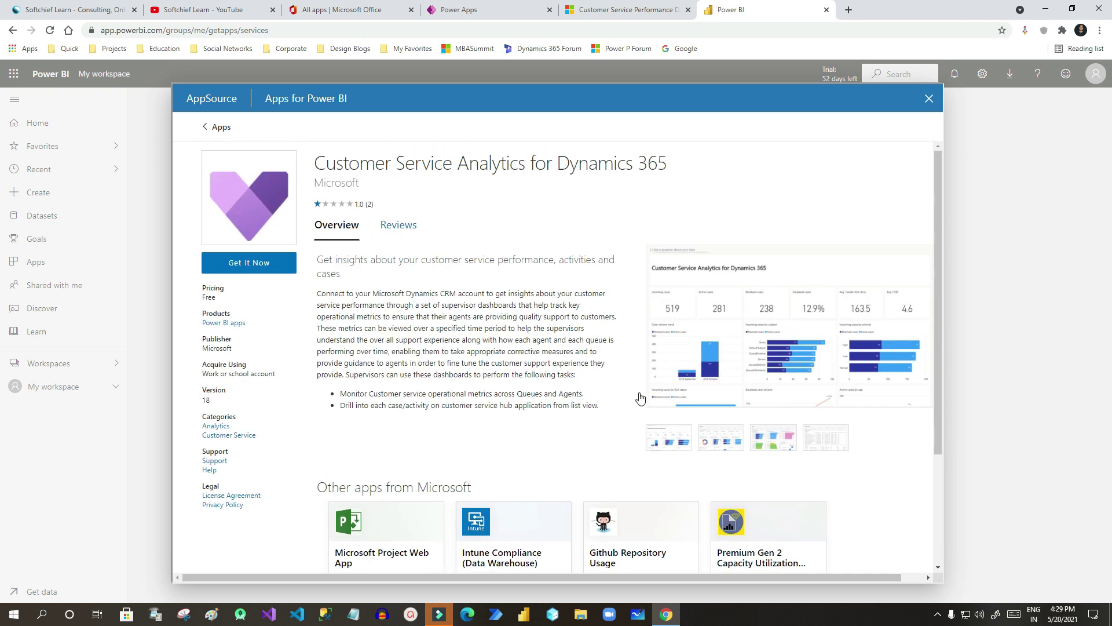
{"action": "left_click", "coordinate": [277, 265]}
Step: Autofill name and phone, enter the work e-mail, choose India, accept consent and continue
{"action": "left_click", "coordinate": [512, 275]}
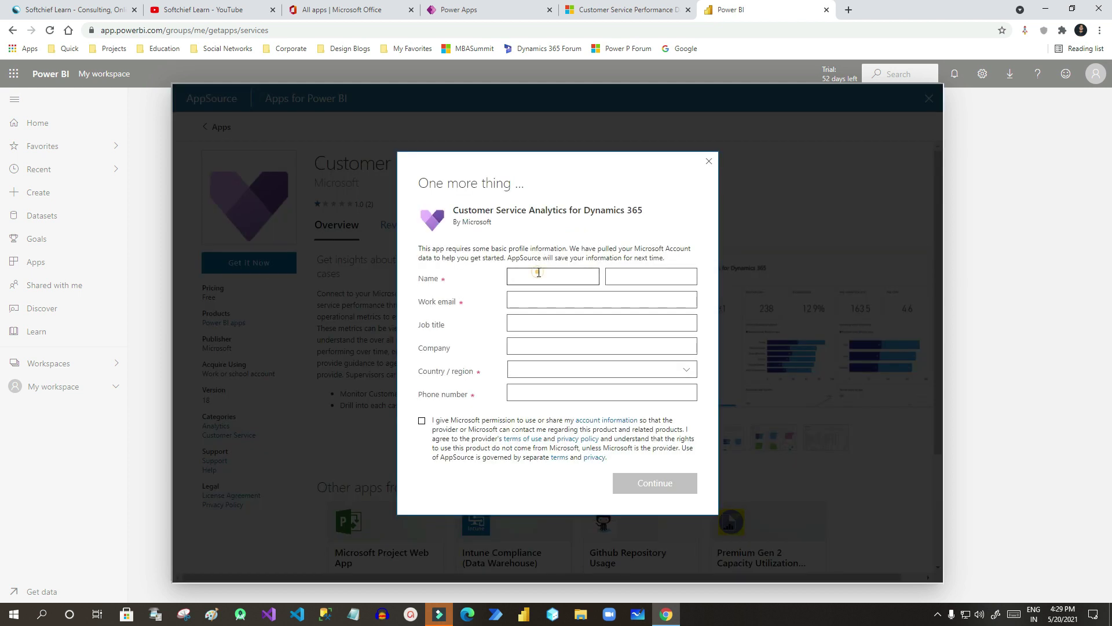
{"action": "left_click", "coordinate": [541, 300]}
{"action": "left_click", "coordinate": [551, 301]}
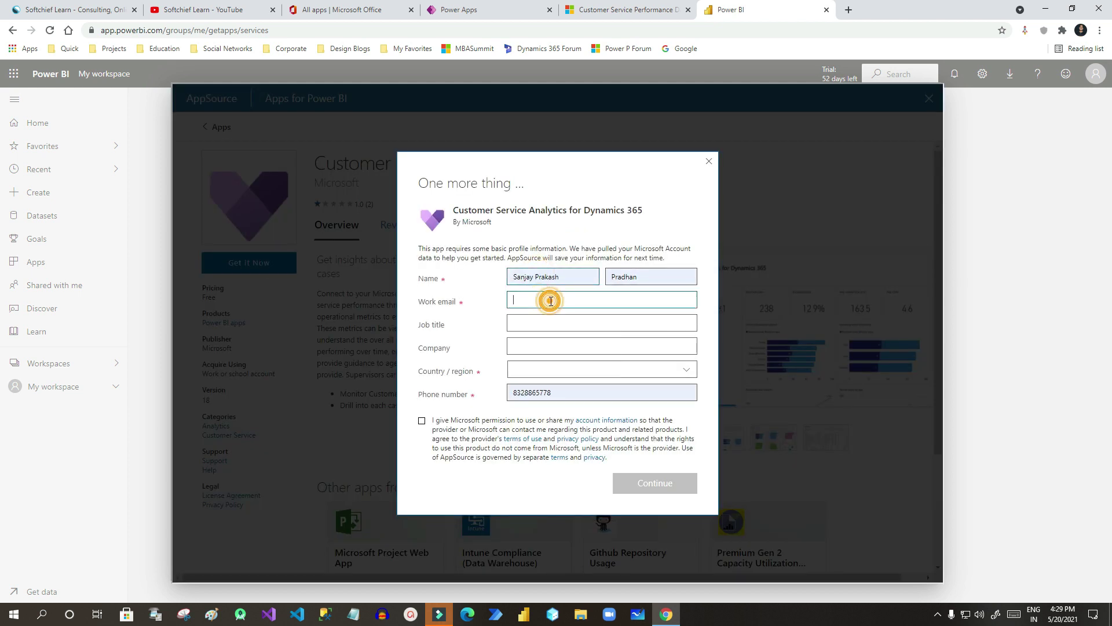
{"action": "type", "text": "s"}
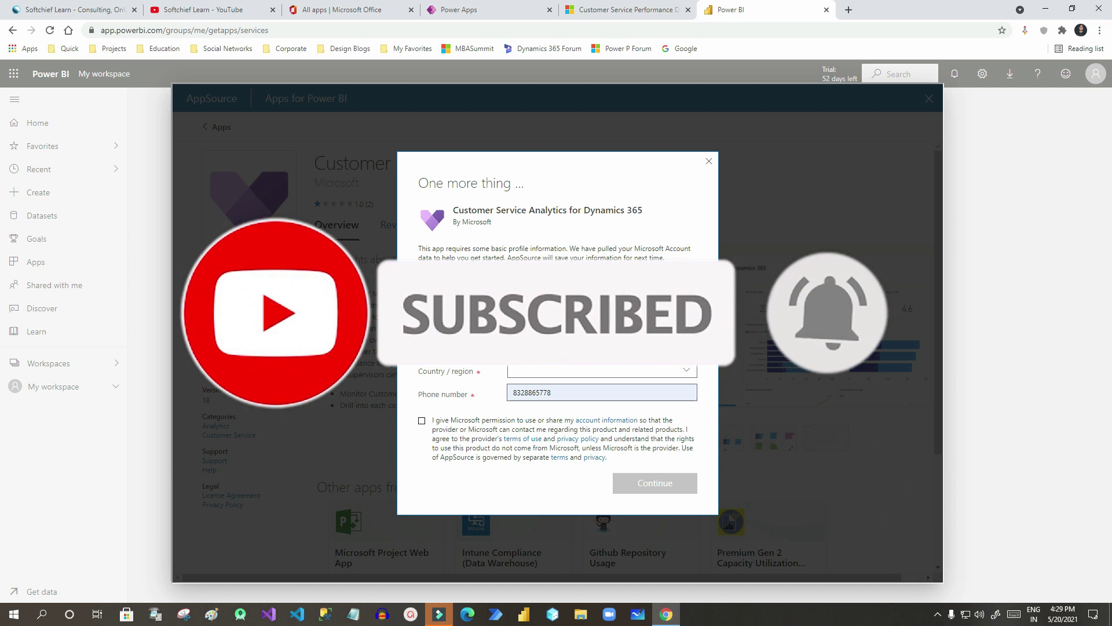
{"action": "left_click", "coordinate": [541, 369]}
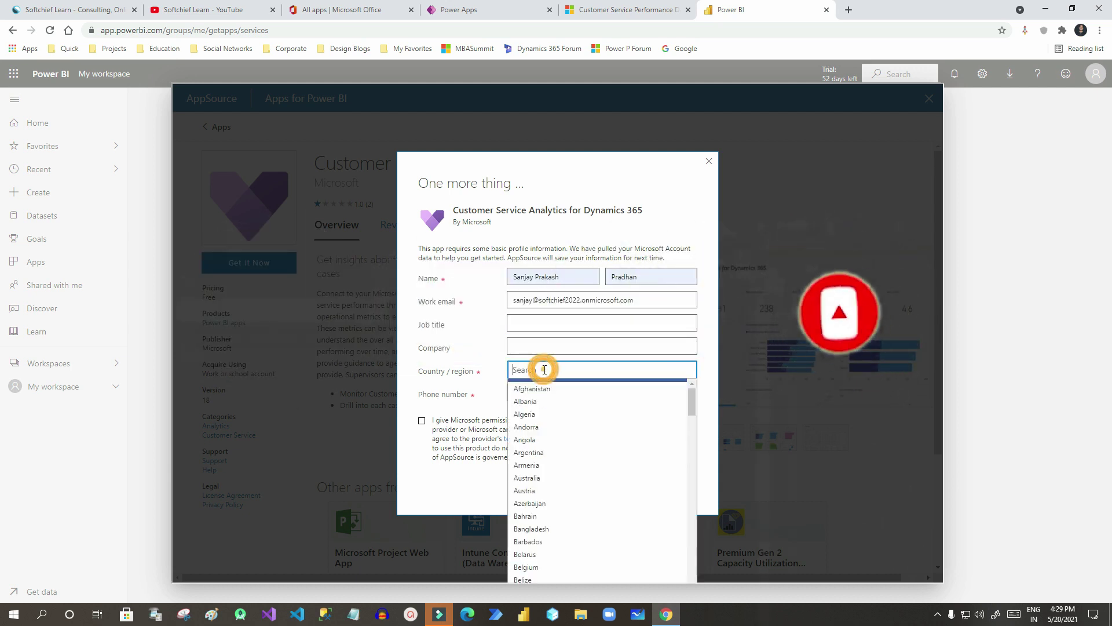
{"action": "type", "text": "Ind"}
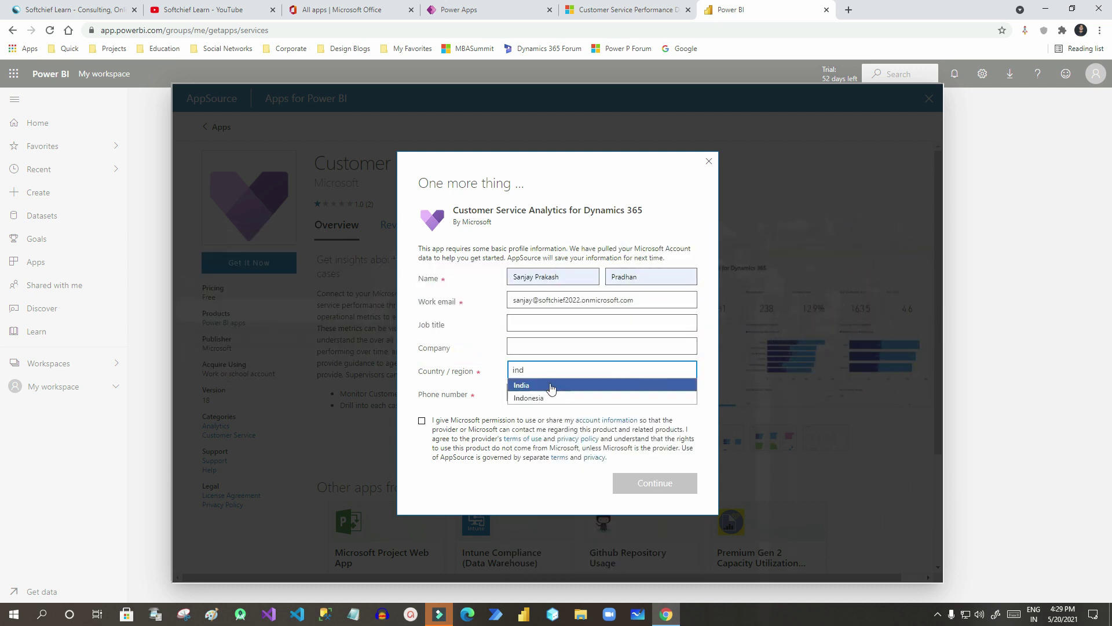
{"action": "left_click", "coordinate": [550, 385]}
{"action": "left_click", "coordinate": [422, 420]}
{"action": "left_click", "coordinate": [648, 493]}
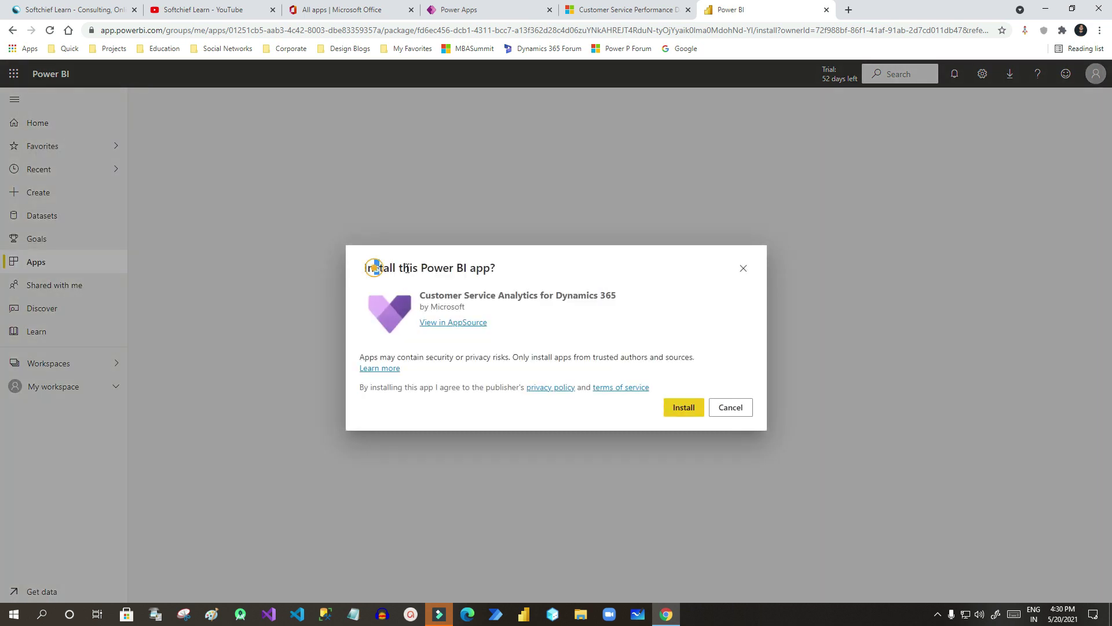
Step: Install the Customer Service Analytics for Dynamics 365 app and go to it once ready
{"action": "left_click_drag", "start_coordinate": [407, 268], "coordinate": [527, 272]}
{"action": "left_click", "coordinate": [527, 273]}
{"action": "left_click", "coordinate": [683, 408]}
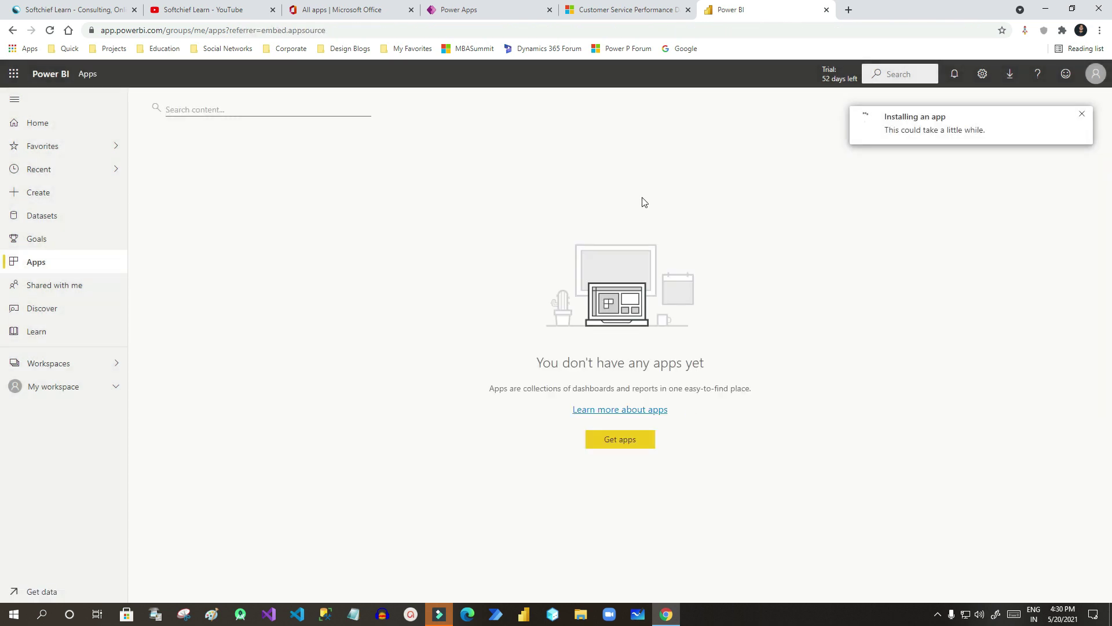
{"action": "left_click", "coordinate": [892, 133]}
{"action": "left_click", "coordinate": [976, 132]}
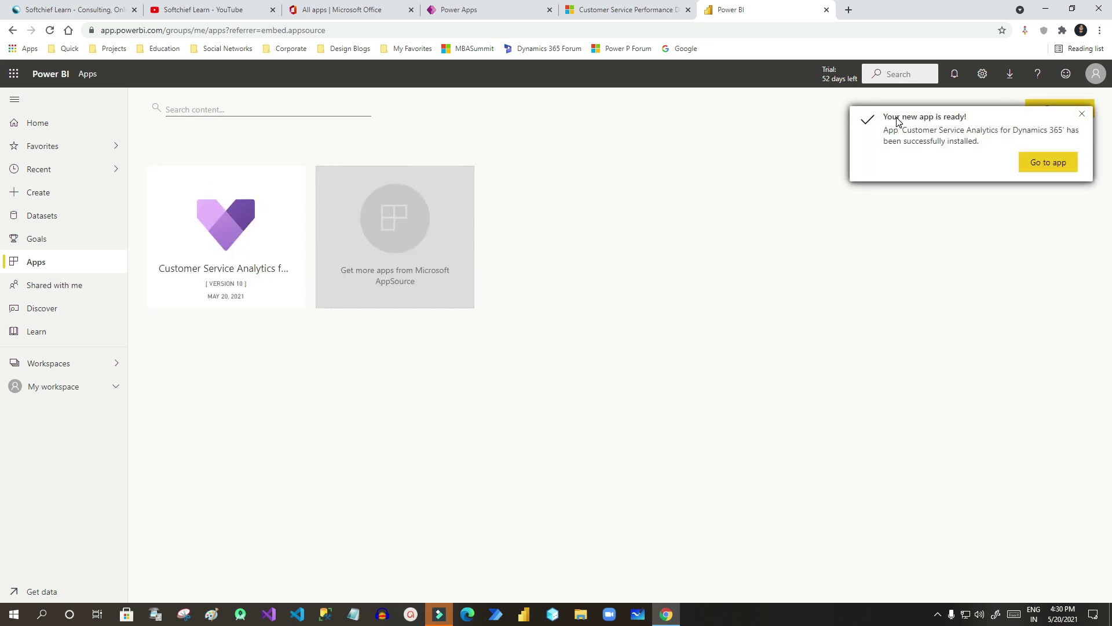
{"action": "left_click", "coordinate": [1049, 164]}
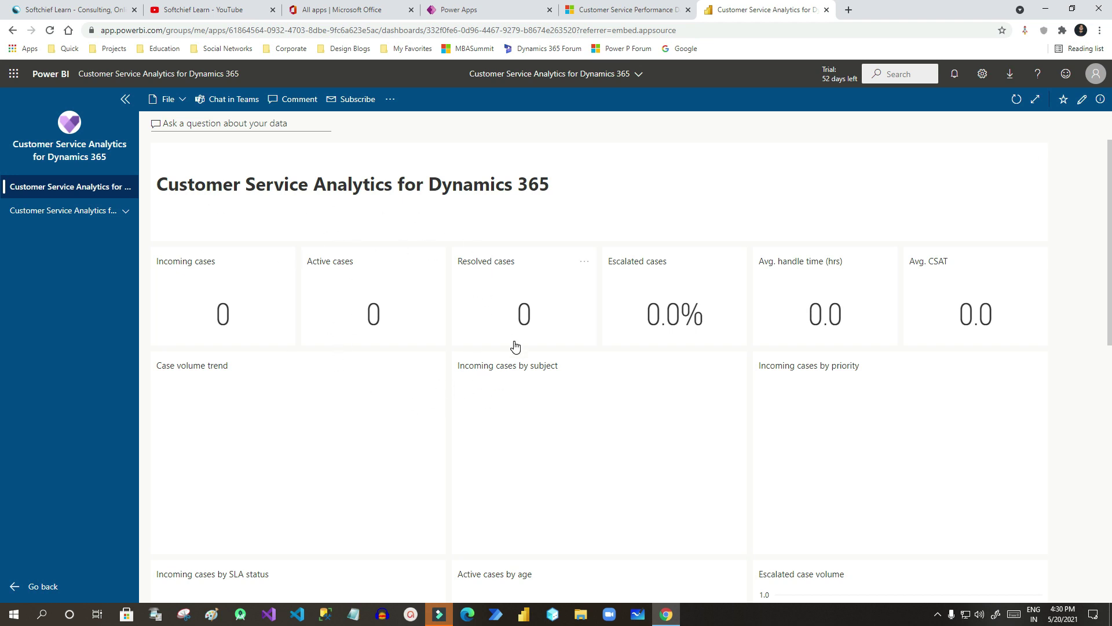
Step: Explore the app dashboard: drill into the Incoming and Active cases tiles and toggle the navigation pane
{"action": "scroll", "coordinate": [515, 347], "scroll_direction": "down", "scroll_amount": 3}
{"action": "left_click", "coordinate": [390, 100]}
{"action": "left_click", "coordinate": [545, 183]}
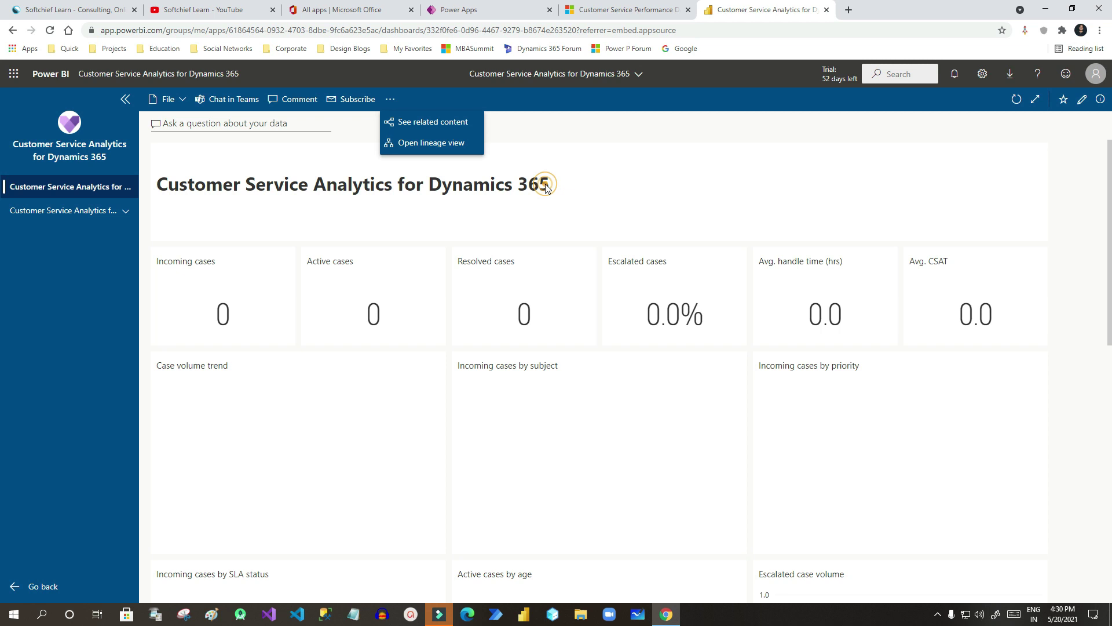
{"action": "left_click", "coordinate": [223, 293]}
{"action": "left_click", "coordinate": [374, 299]}
{"action": "left_click", "coordinate": [61, 186]}
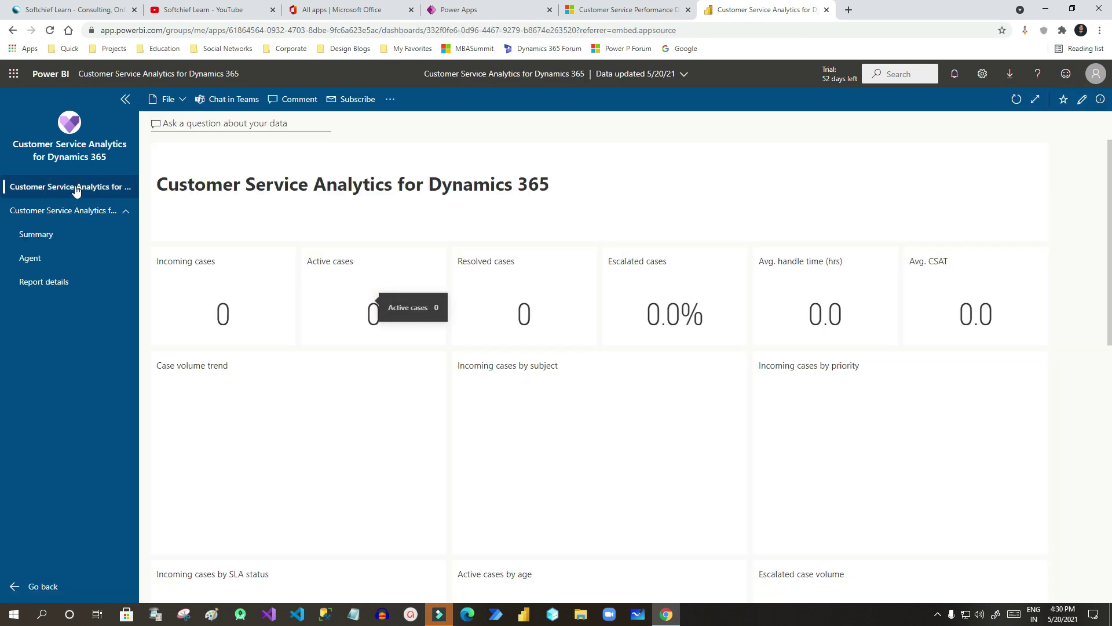
{"action": "scroll", "coordinate": [593, 267], "scroll_direction": "down", "scroll_amount": 5}
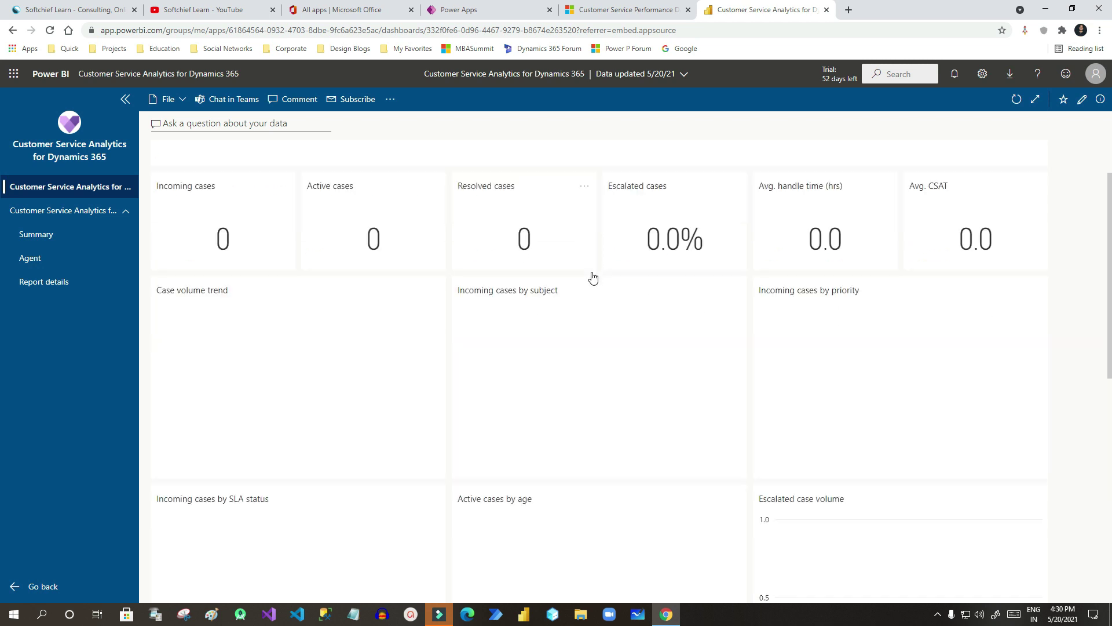
{"action": "scroll", "coordinate": [593, 278], "scroll_direction": "up", "scroll_amount": 5}
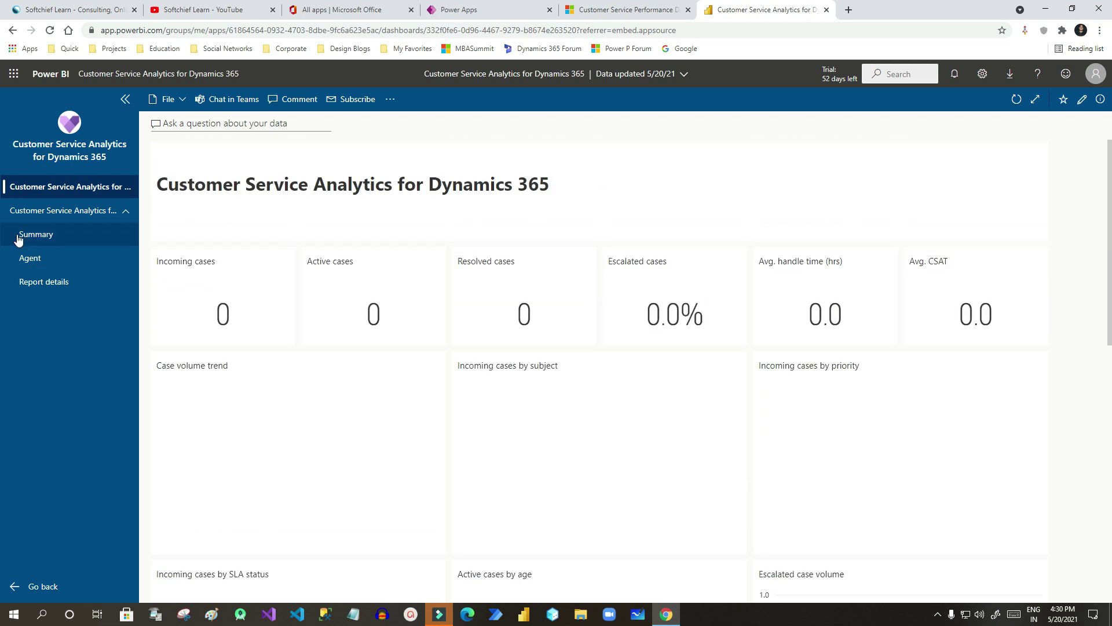
{"action": "left_click", "coordinate": [125, 99]}
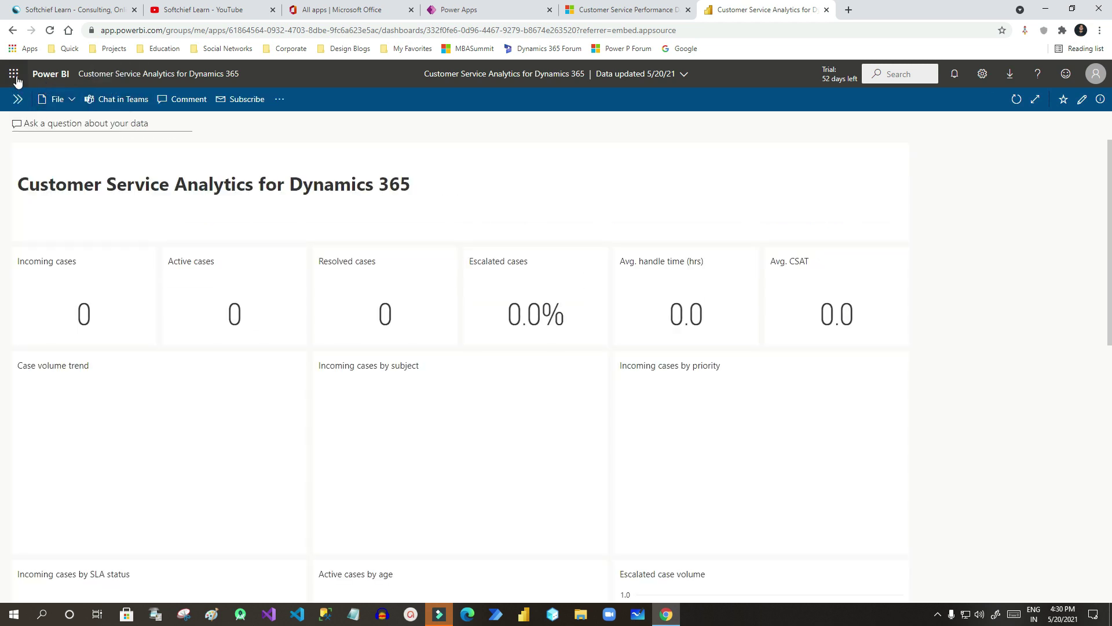
{"action": "left_click", "coordinate": [20, 97]}
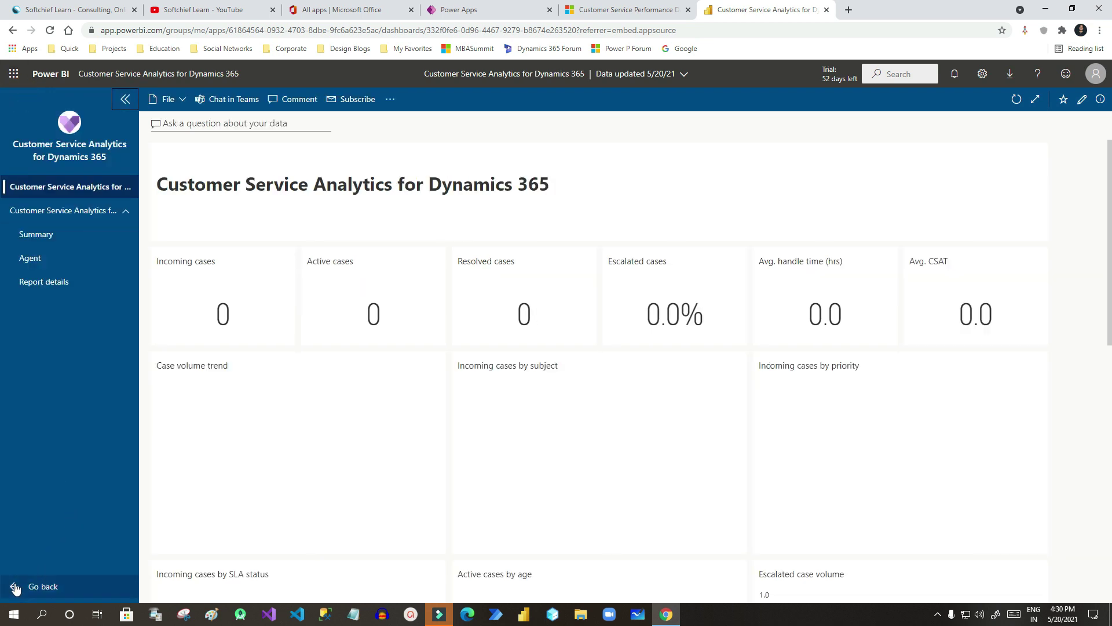
Step: Go back and open the Customer Service Analytics for Dynamics 365 workspace from Workspaces
{"action": "left_click", "coordinate": [41, 586]}
{"action": "left_click", "coordinate": [79, 374]}
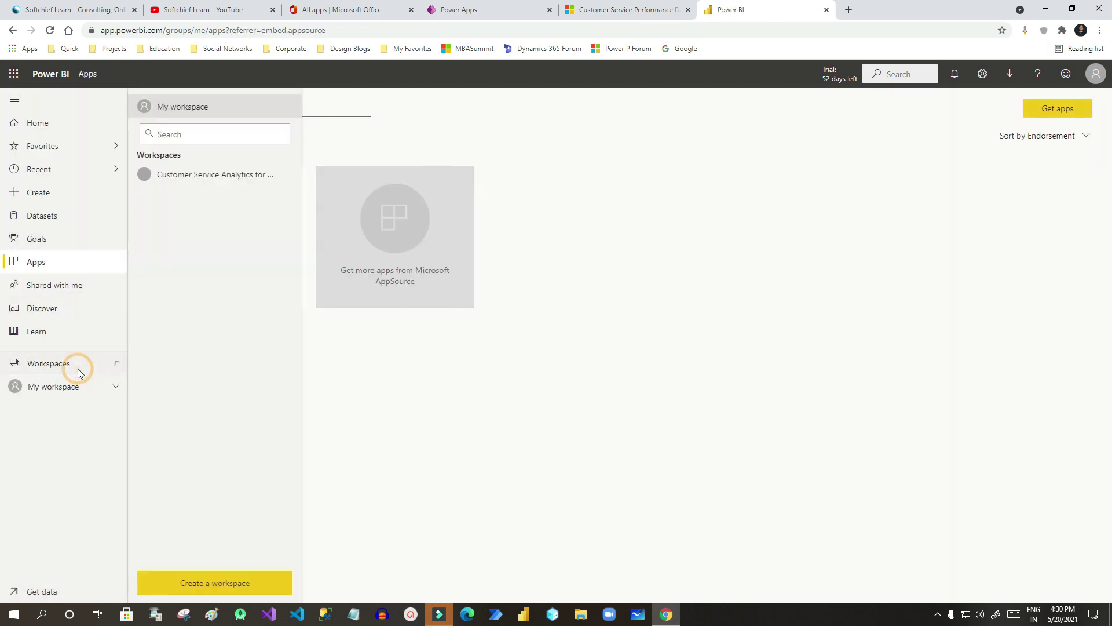
{"action": "left_click", "coordinate": [189, 176]}
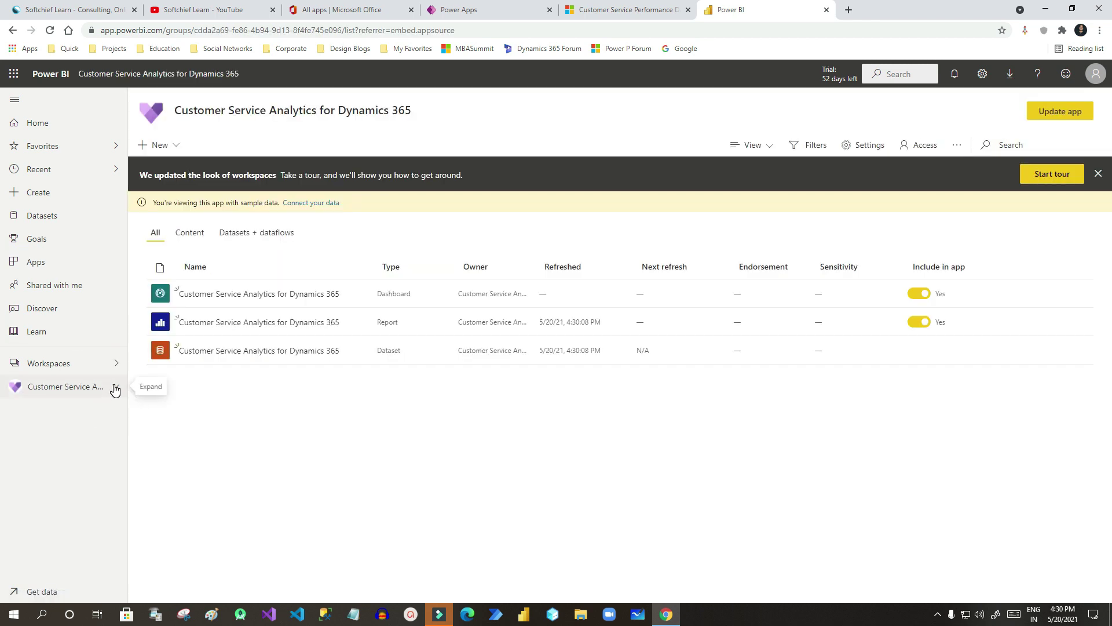
{"action": "mouse_move", "coordinate": [163, 204]}
{"action": "left_mouse_down"}
{"action": "mouse_move", "coordinate": [255, 203]}
{"action": "mouse_move", "coordinate": [173, 203]}
{"action": "left_mouse_up"}
{"action": "left_click", "coordinate": [172, 203]}
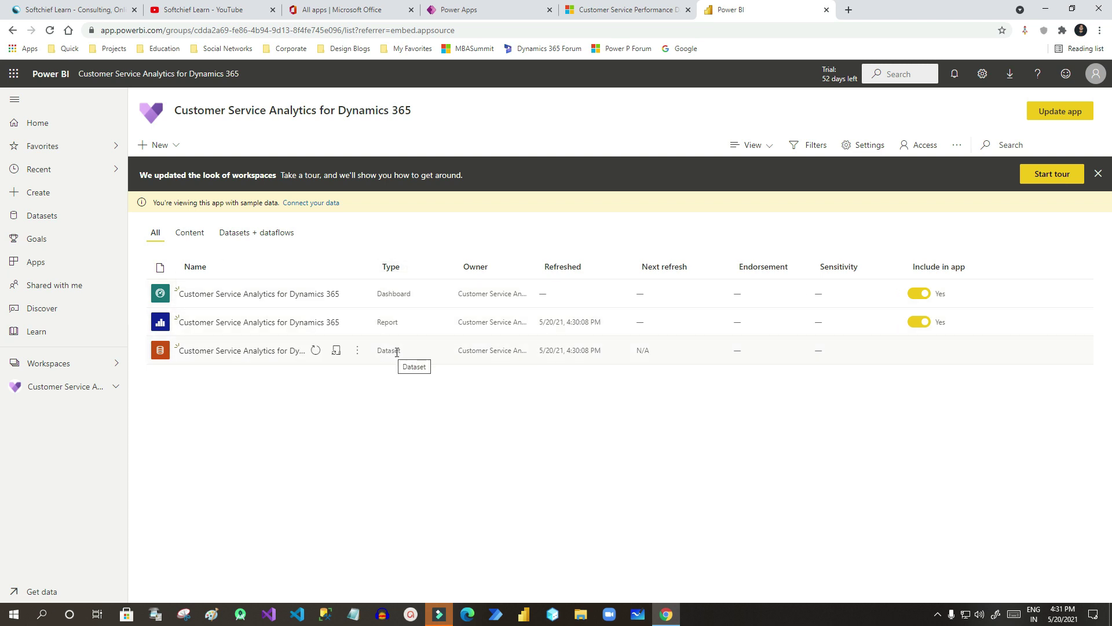
Step: Open Connect your data to see the Service Root URL parameter, then open Dynamics 365 settings
{"action": "left_click", "coordinate": [323, 205]}
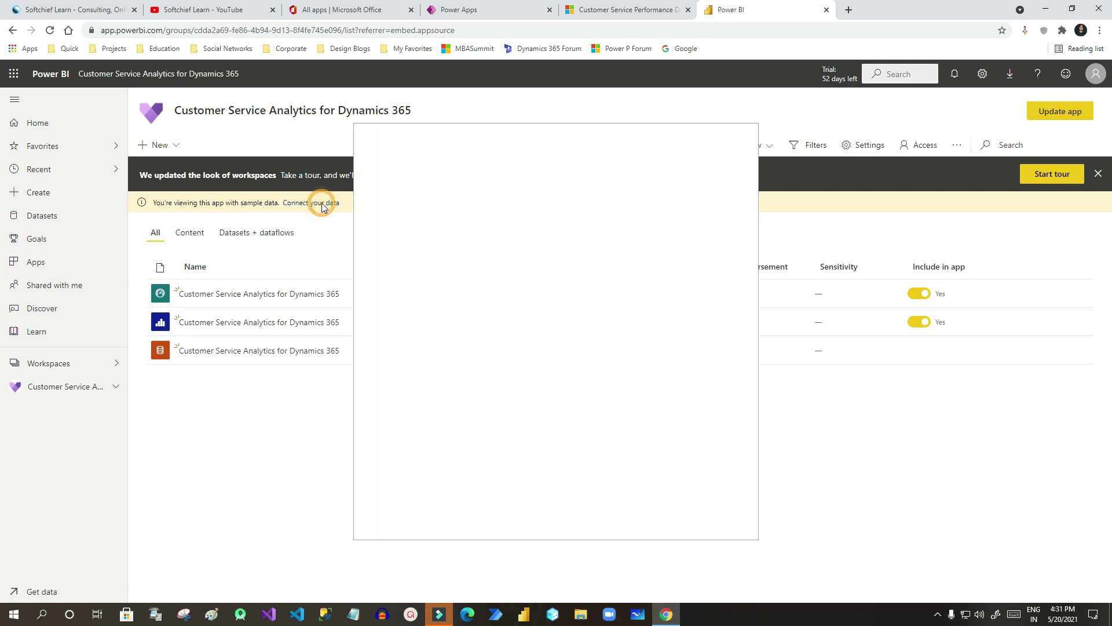
{"action": "left_click_drag", "start_coordinate": [638, 332], "coordinate": [527, 311]}
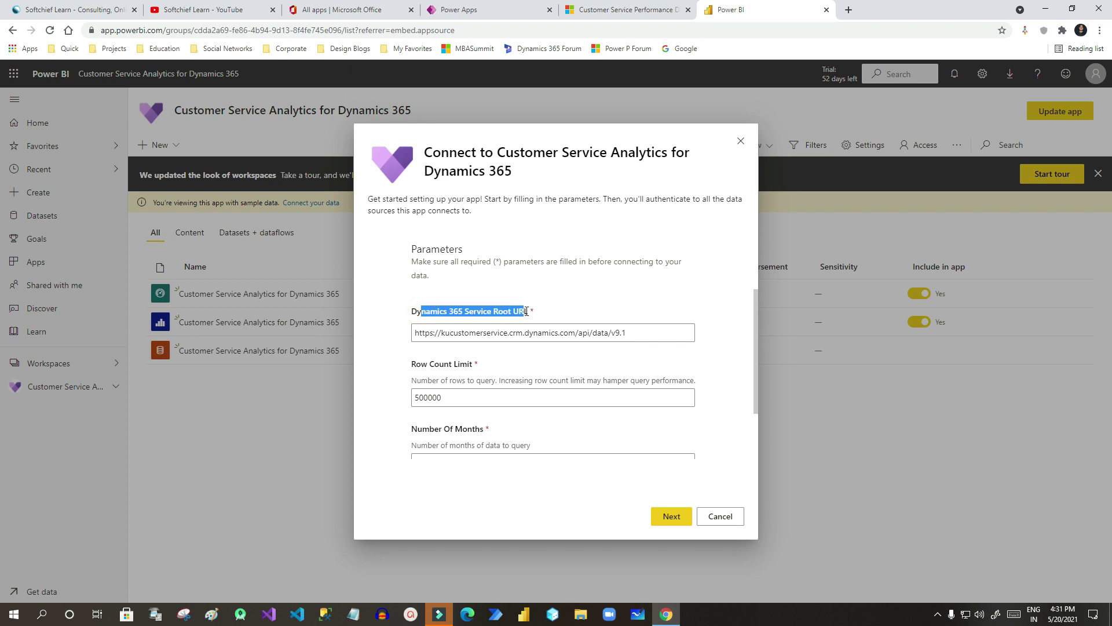
{"action": "left_click", "coordinate": [613, 10]}
{"action": "left_click", "coordinate": [1043, 74]}
Step: Go to Customizations > Developer Resources and copy the Instance Web API Service Root URL
{"action": "left_click", "coordinate": [959, 128]}
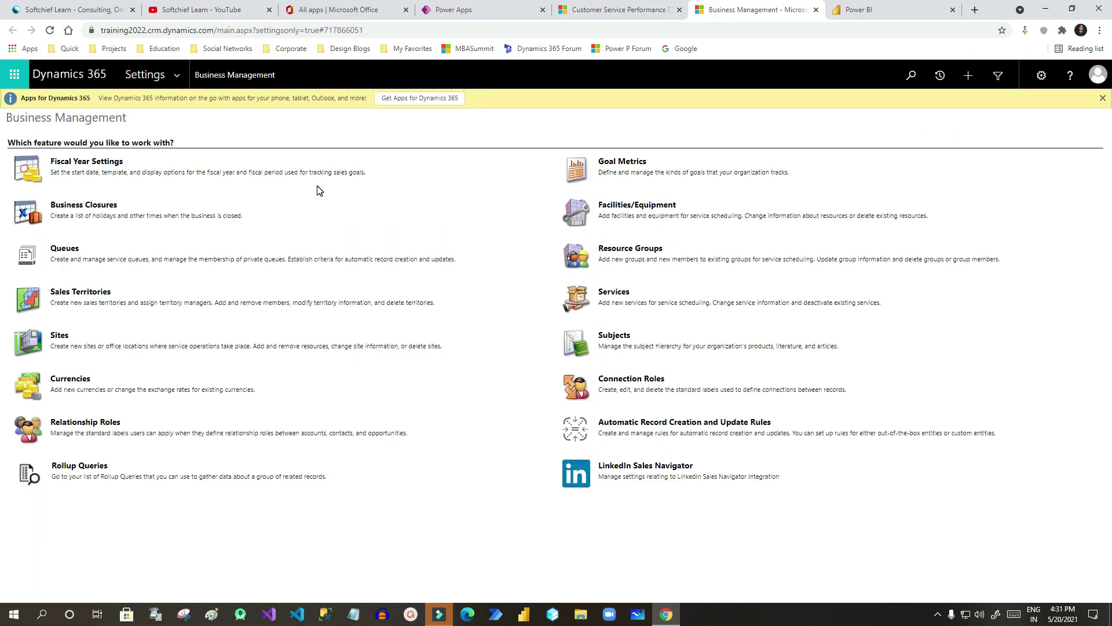
{"action": "left_click", "coordinate": [175, 75]}
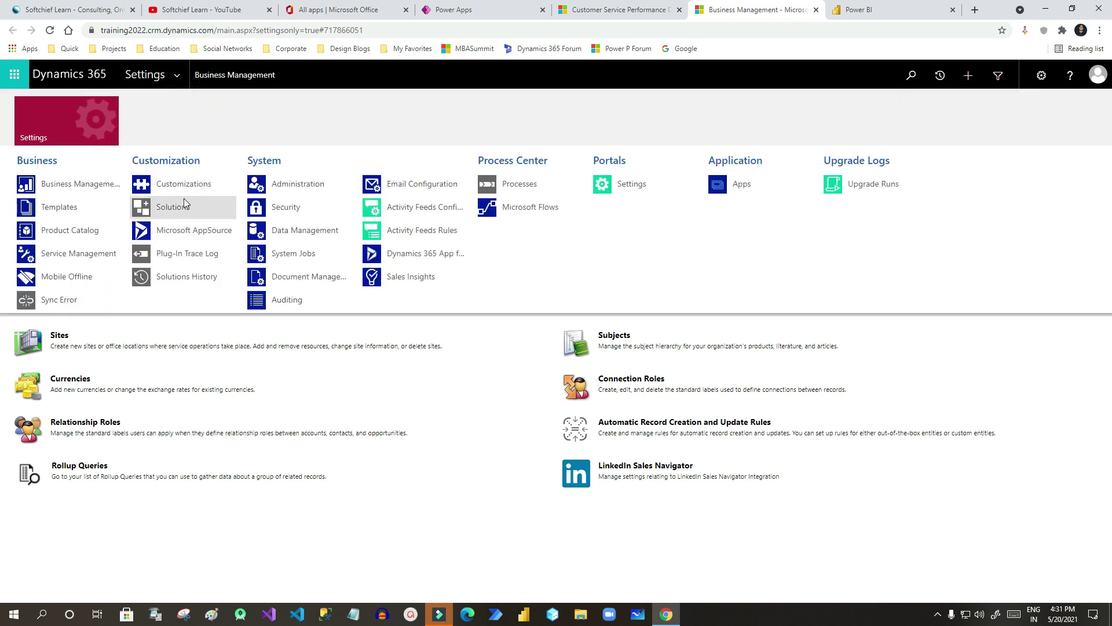
{"action": "left_click", "coordinate": [193, 186]}
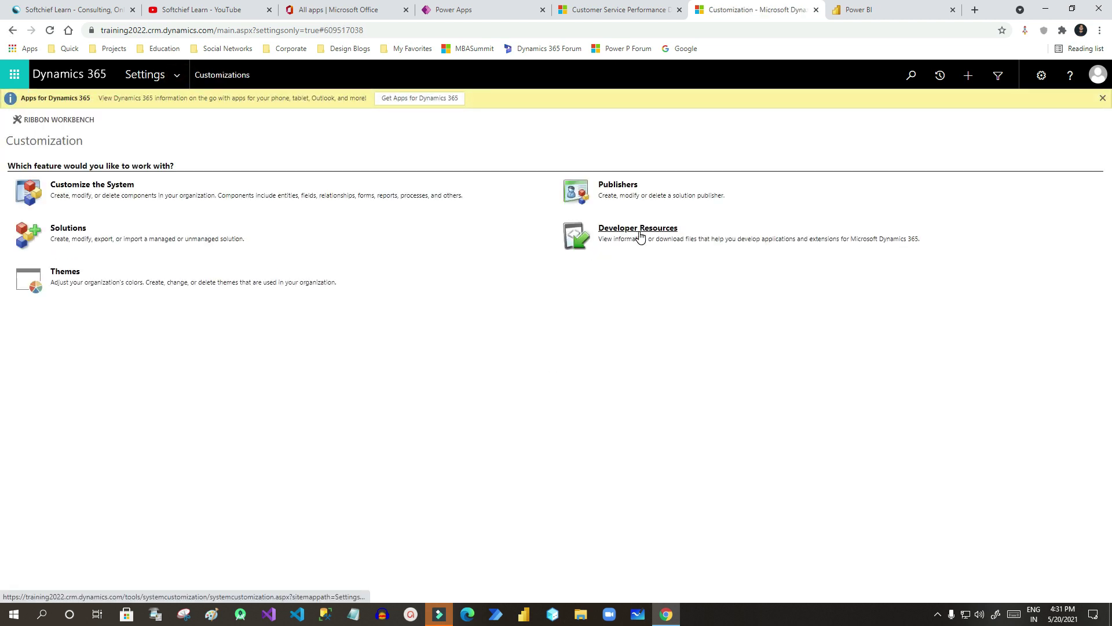
{"action": "left_click", "coordinate": [640, 233]}
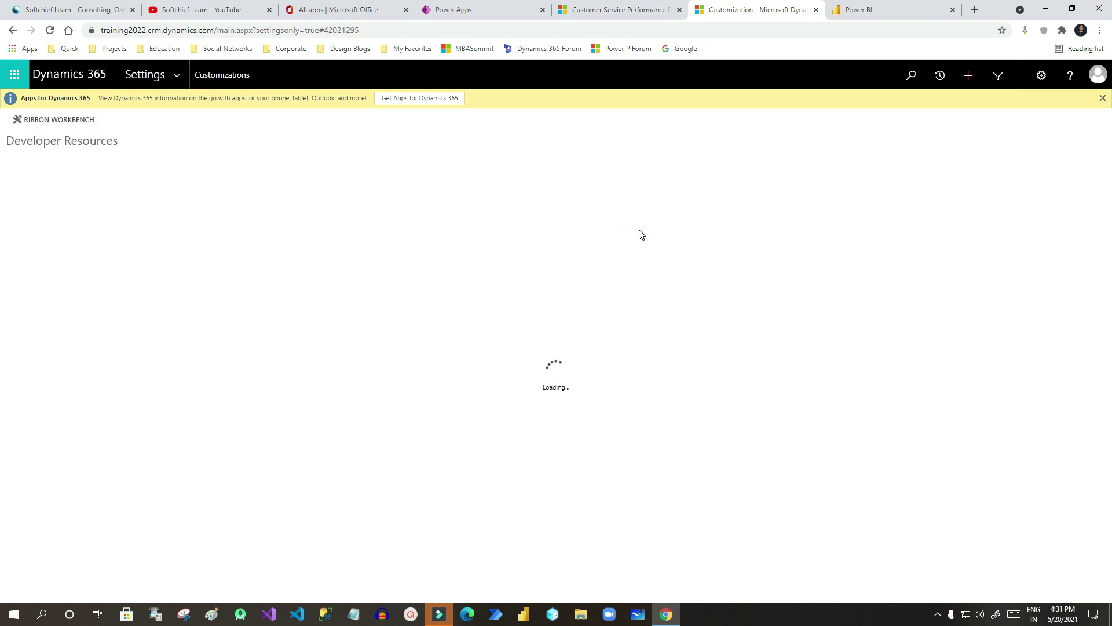
{"action": "left_click_drag", "start_coordinate": [85, 279], "coordinate": [251, 278]}
{"action": "left_click", "coordinate": [249, 276]}
{"action": "left_click_drag", "start_coordinate": [137, 277], "coordinate": [184, 281]}
{"action": "left_click", "coordinate": [259, 276]}
{"action": "left_click_drag", "start_coordinate": [260, 276], "coordinate": [75, 279]}
{"action": "key", "text": "ctrl+c"}
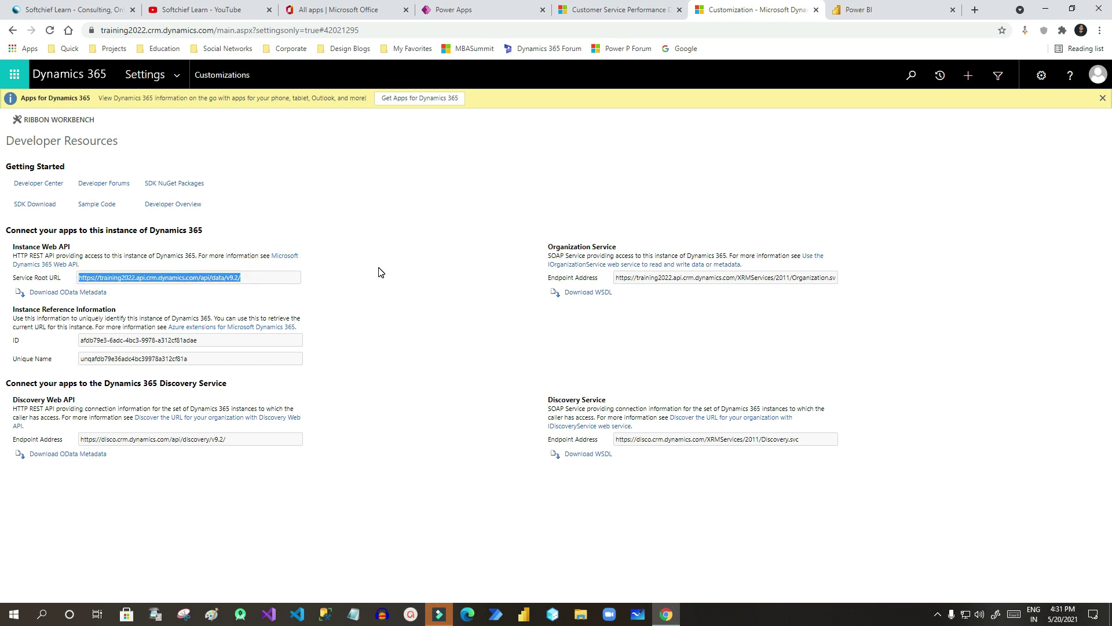
{"action": "left_click", "coordinate": [869, 10]}
{"action": "left_click", "coordinate": [534, 333]}
{"action": "left_click_drag", "start_coordinate": [638, 335], "coordinate": [345, 335]}
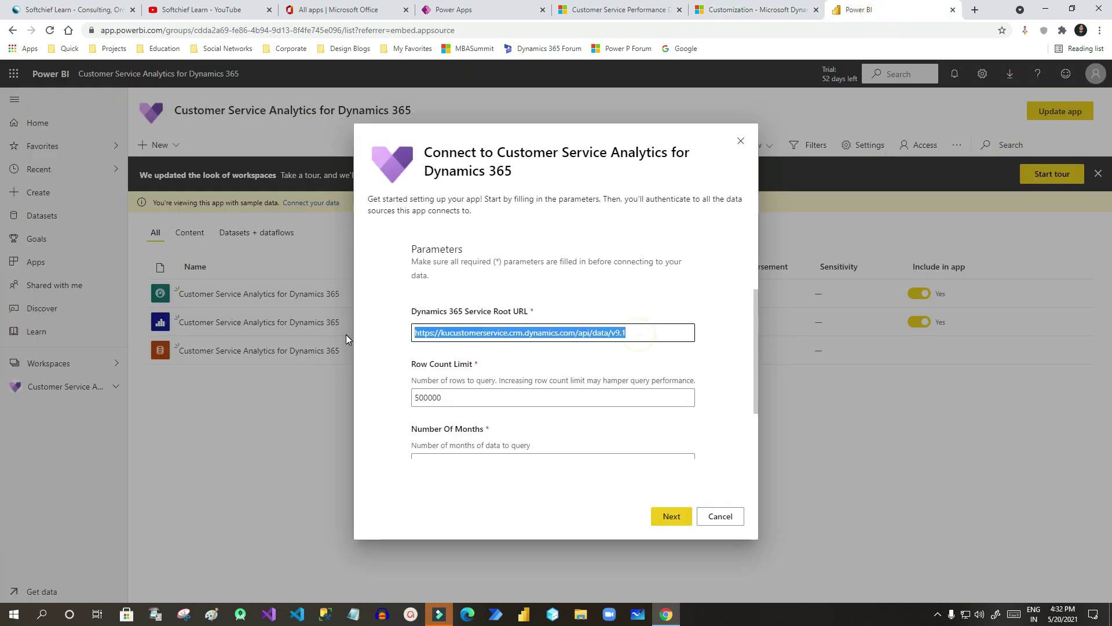
{"action": "key", "text": "ctrl+v"}
{"action": "left_click_drag", "start_coordinate": [603, 333], "coordinate": [633, 333]}
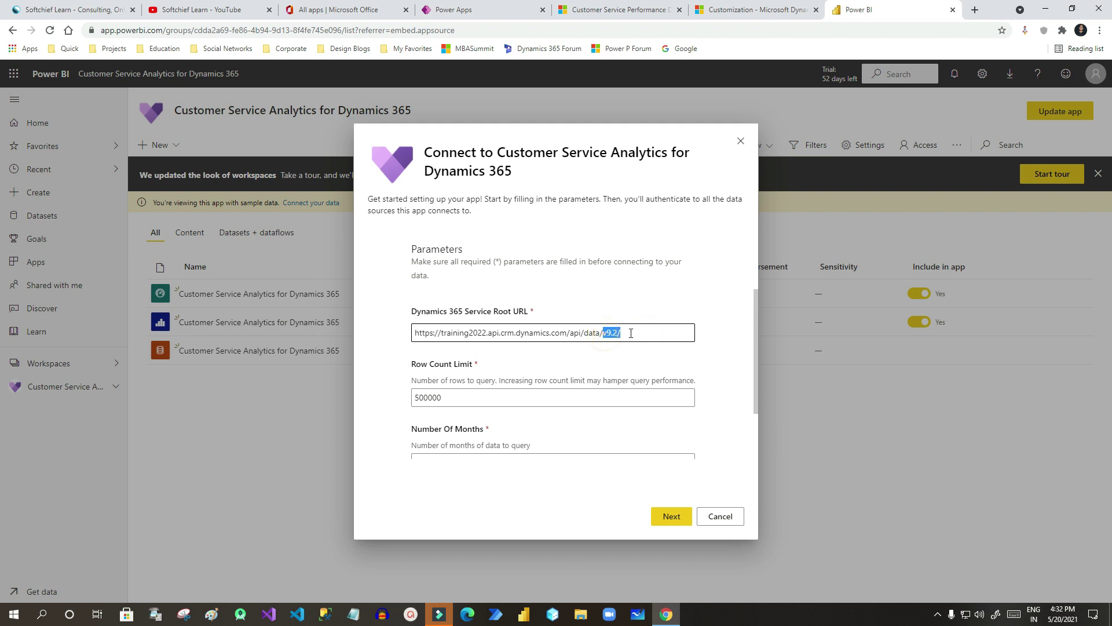
{"action": "left_click", "coordinate": [629, 333]}
Step: Keep the Row Count Limit at 500000 and Number Of Months at 12
{"action": "left_click_drag", "start_coordinate": [435, 383], "coordinate": [529, 380]}
{"action": "left_click", "coordinate": [428, 399]}
{"action": "double_click", "coordinate": [428, 398]}
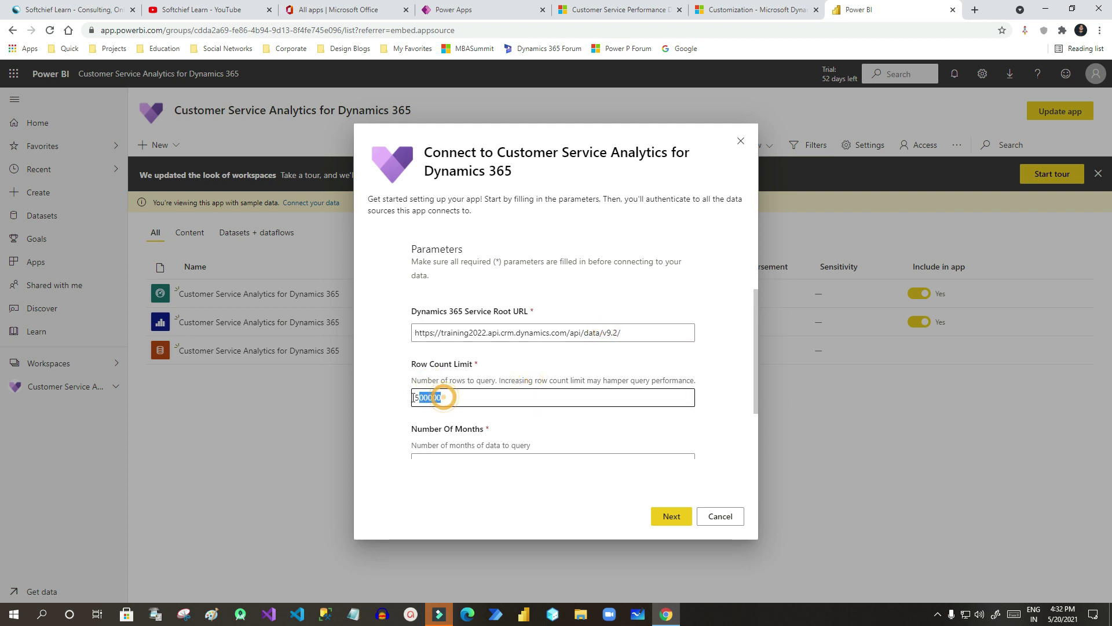
{"action": "left_click", "coordinate": [474, 399]}
{"action": "scroll", "coordinate": [476, 394], "scroll_direction": "down", "scroll_amount": 1}
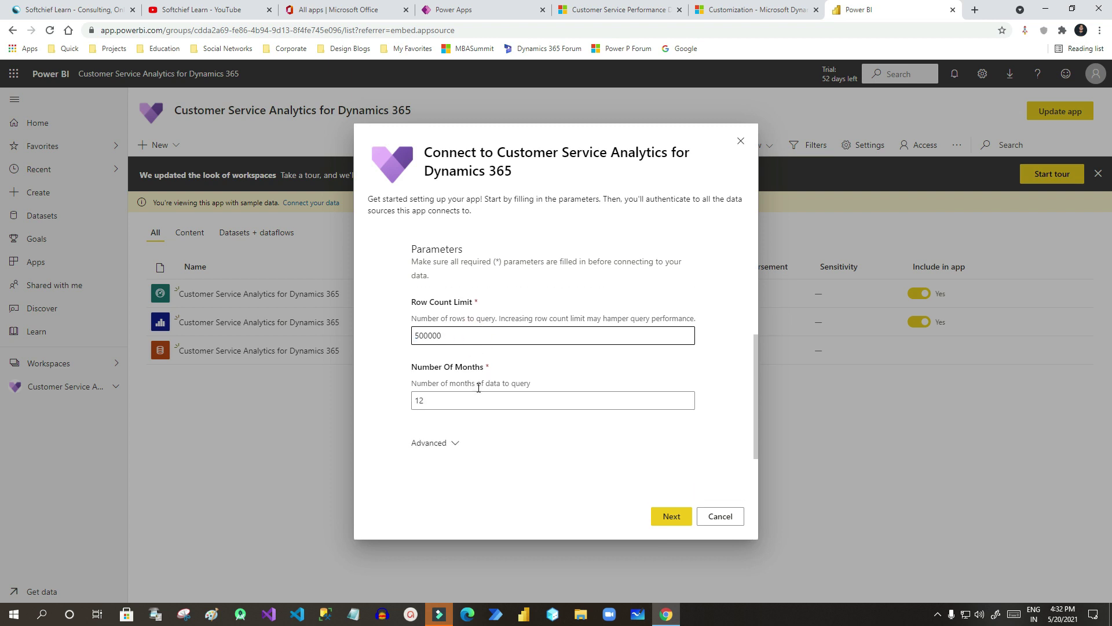
{"action": "left_click_drag", "start_coordinate": [412, 367], "coordinate": [470, 367]}
{"action": "left_click", "coordinate": [500, 365]}
{"action": "left_click", "coordinate": [420, 396]}
Step: Leave automatic daily refresh On under Advanced and continue to authentication
{"action": "left_click", "coordinate": [456, 443]}
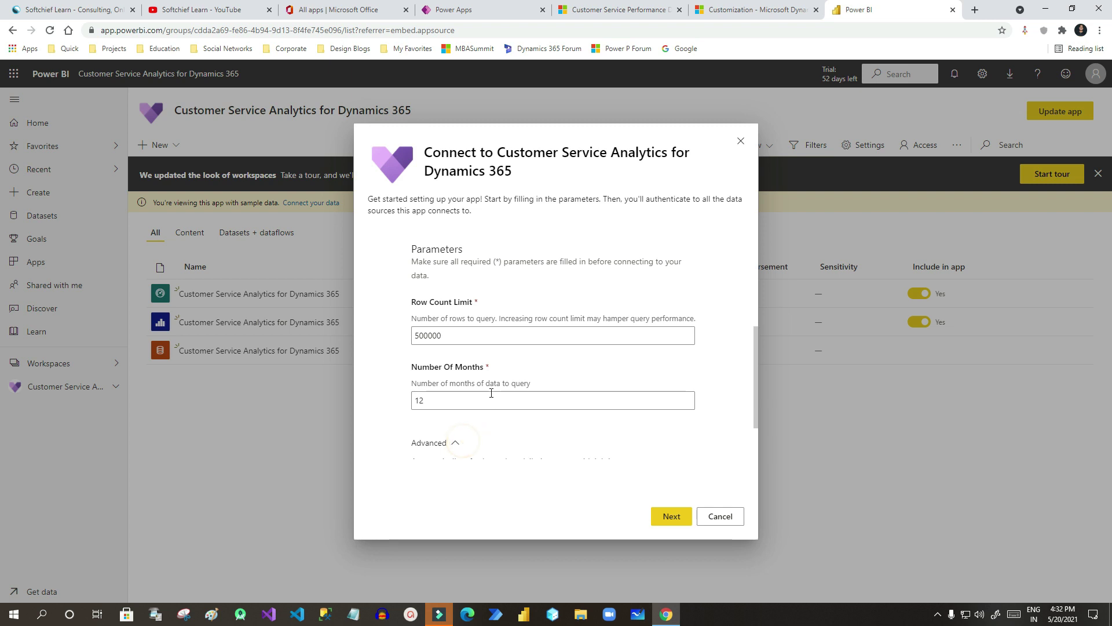
{"action": "scroll", "coordinate": [491, 394], "scroll_direction": "down", "scroll_amount": 1}
{"action": "mouse_move", "coordinate": [421, 412]}
{"action": "left_mouse_down"}
{"action": "mouse_move", "coordinate": [603, 410]}
{"action": "mouse_move", "coordinate": [420, 414]}
{"action": "left_mouse_up"}
{"action": "left_click", "coordinate": [420, 412]}
{"action": "left_click", "coordinate": [427, 430]}
{"action": "left_click", "coordinate": [426, 430]}
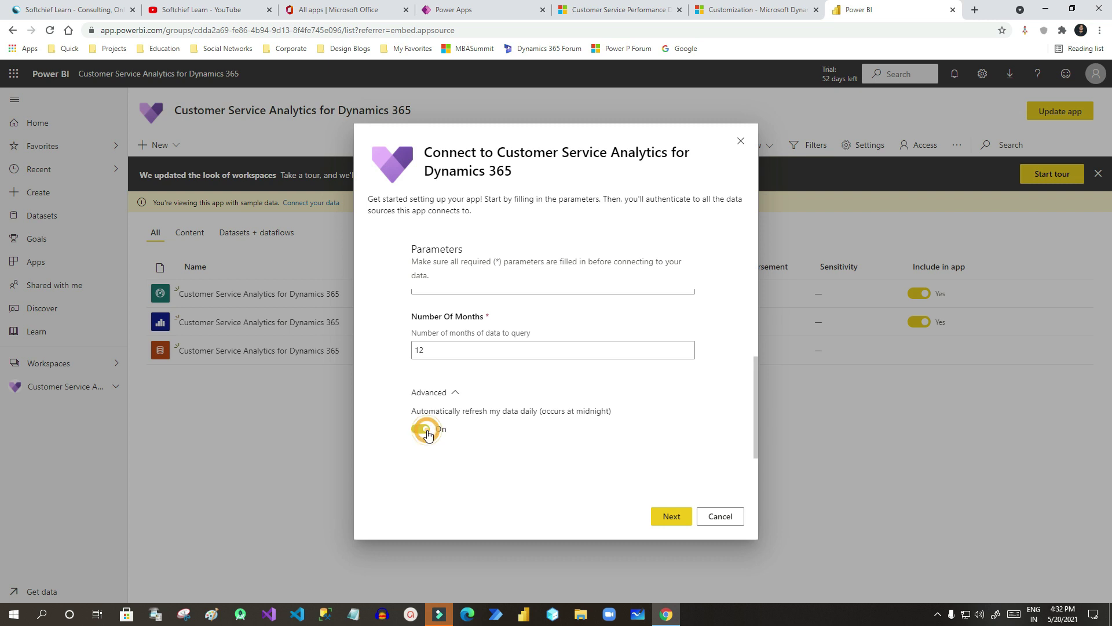
{"action": "left_click", "coordinate": [672, 517]}
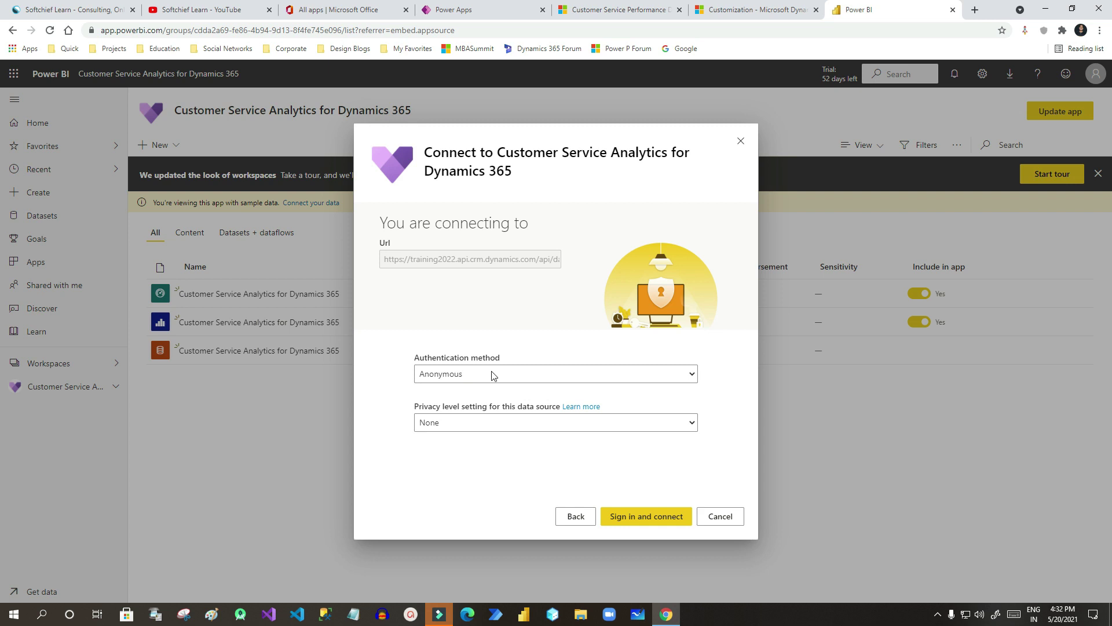
Step: Set the authentication method to OAuth2 and keep the privacy level at None
{"action": "left_click", "coordinate": [527, 378]}
{"action": "left_click", "coordinate": [448, 424]}
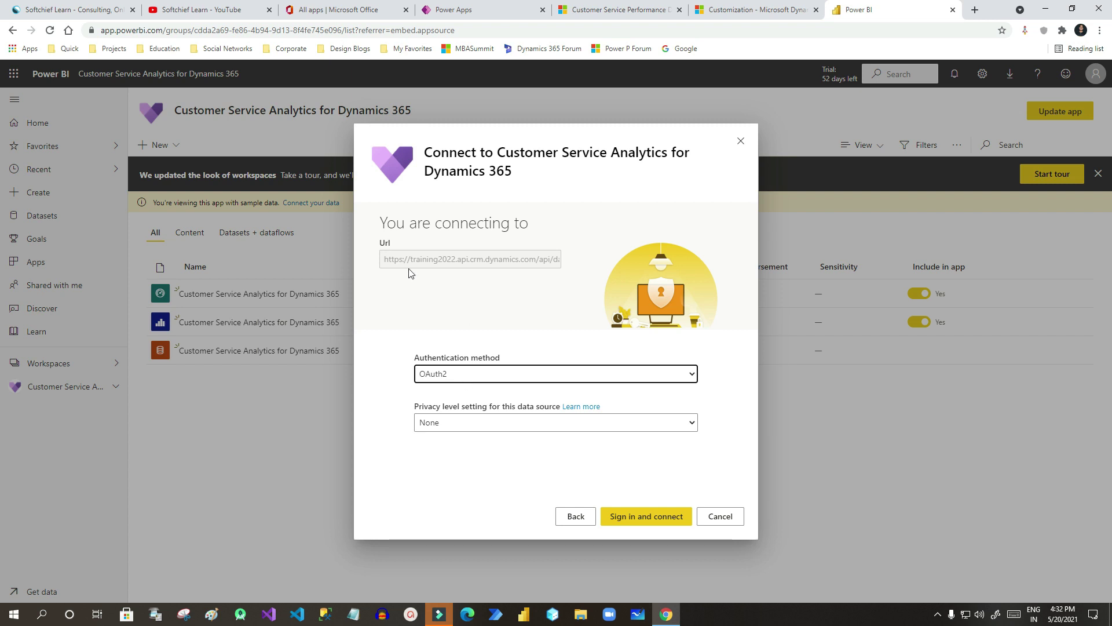
{"action": "left_click_drag", "start_coordinate": [410, 273], "coordinate": [537, 259]}
{"action": "left_click", "coordinate": [520, 423]}
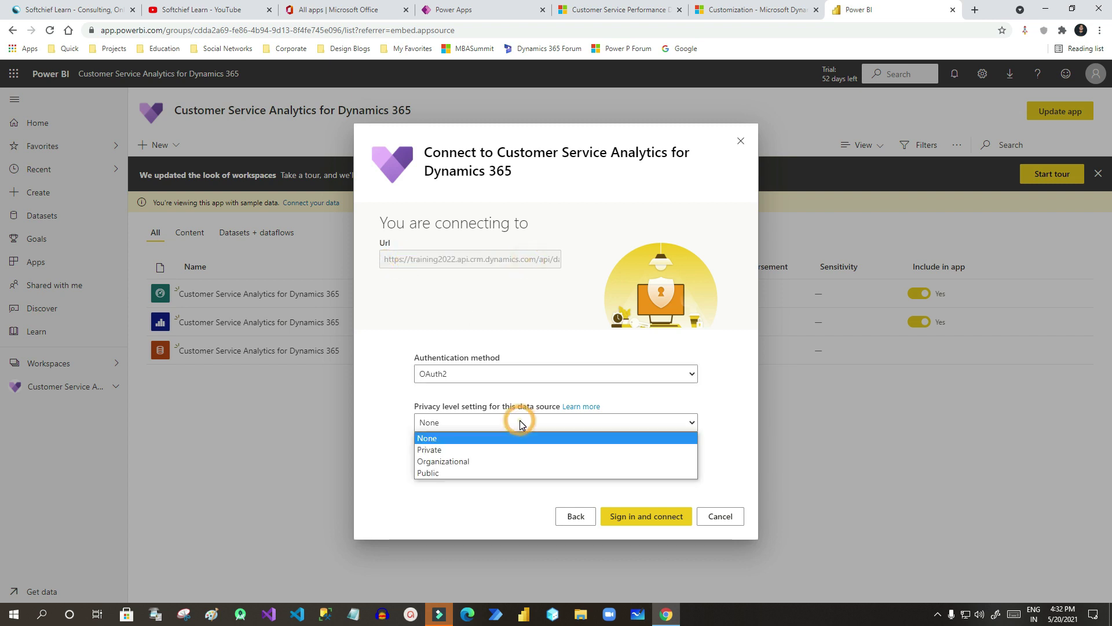
{"action": "left_click", "coordinate": [483, 424]}
Step: Sign in and connect the data source using the existing signed-in account
{"action": "left_click", "coordinate": [644, 522]}
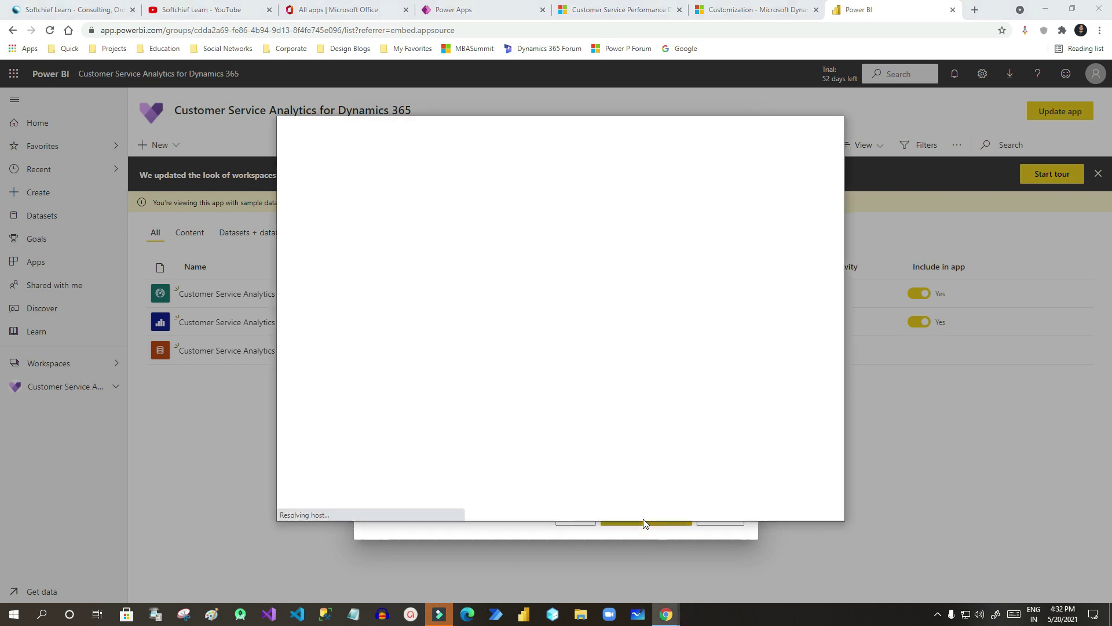
{"action": "mouse_move", "coordinate": [500, 121]}
{"action": "left_mouse_down"}
{"action": "mouse_move", "coordinate": [467, 131]}
{"action": "mouse_move", "coordinate": [490, 107]}
{"action": "left_mouse_up"}
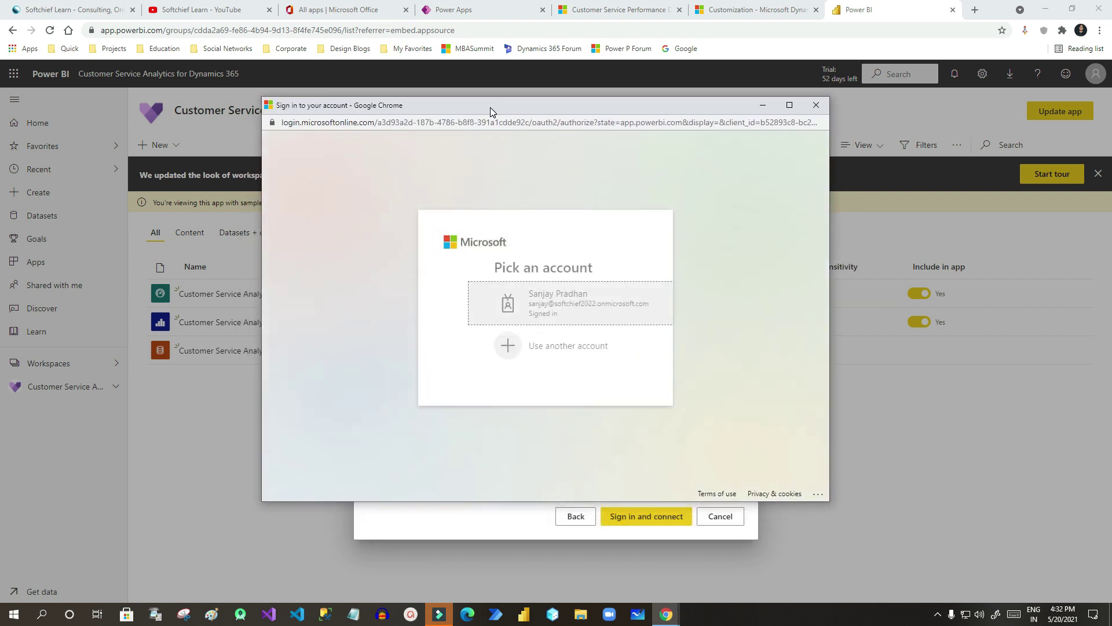
{"action": "left_click_drag", "start_coordinate": [510, 315], "coordinate": [558, 310]}
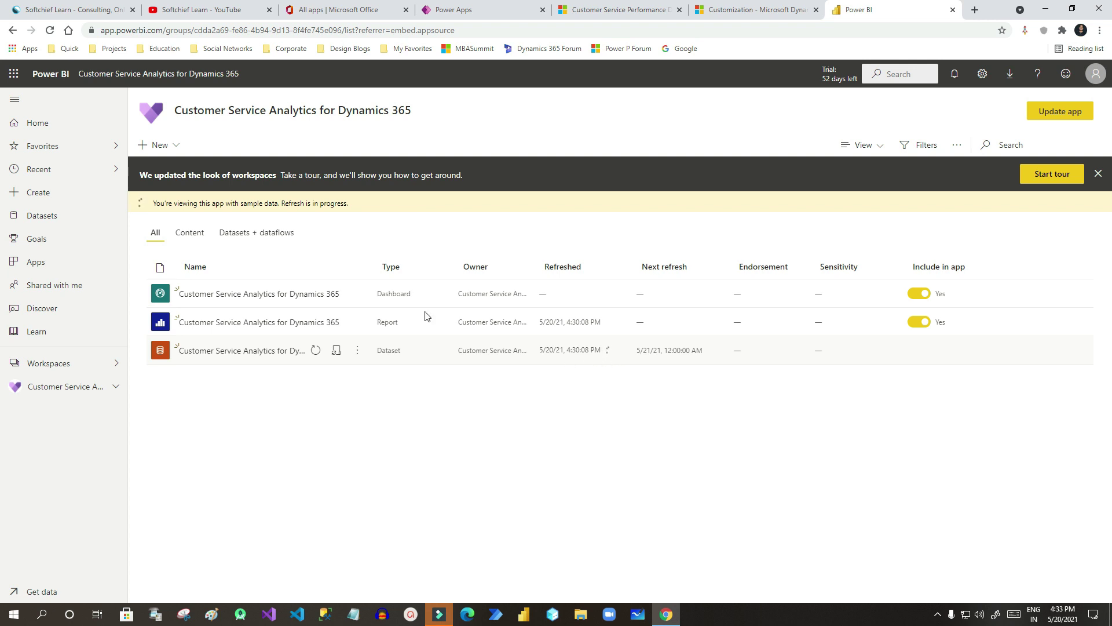
Step: Widen the Refreshed column, wait for the refresh to finish, then open the Customer Service Analytics dashboard
{"action": "left_click_drag", "start_coordinate": [208, 204], "coordinate": [354, 207]}
{"action": "left_click", "coordinate": [327, 200]}
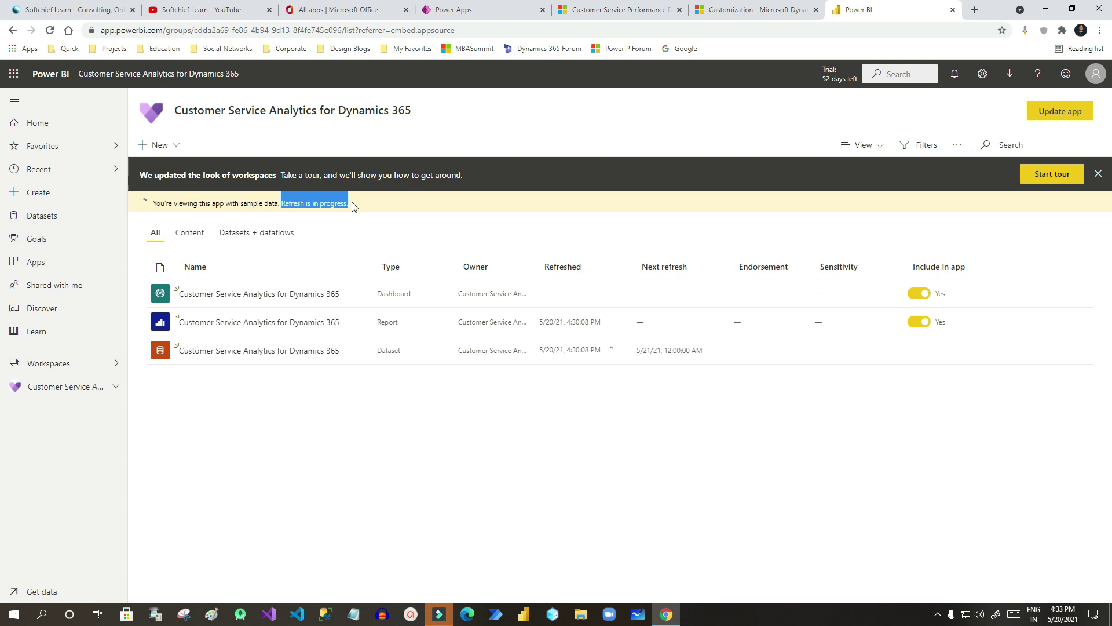
{"action": "left_click", "coordinate": [357, 206]}
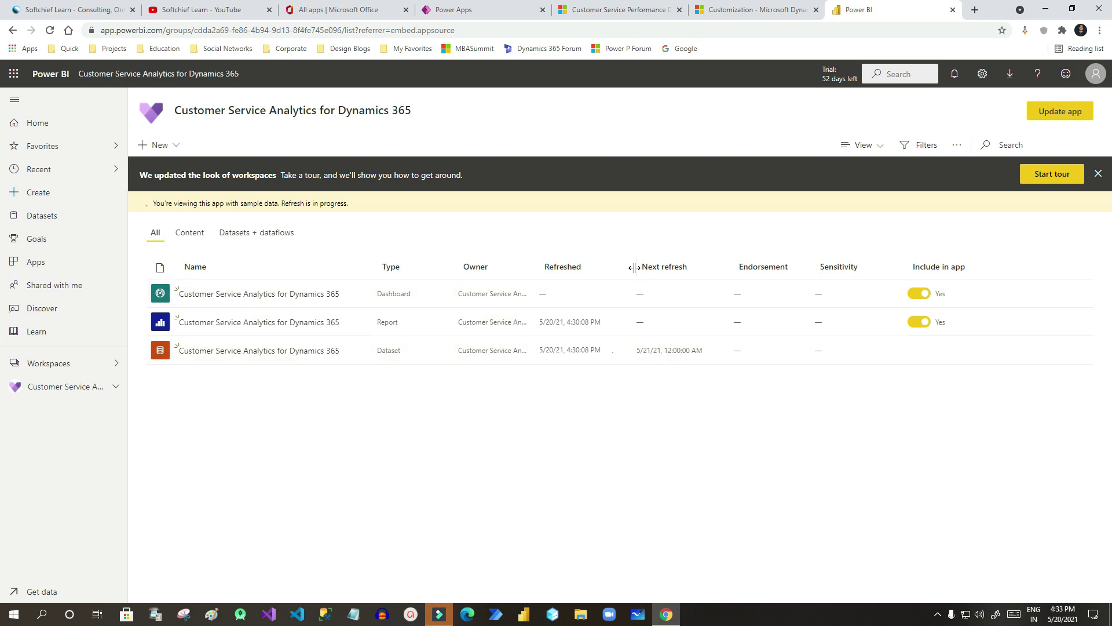
{"action": "left_click_drag", "start_coordinate": [634, 268], "coordinate": [694, 268]}
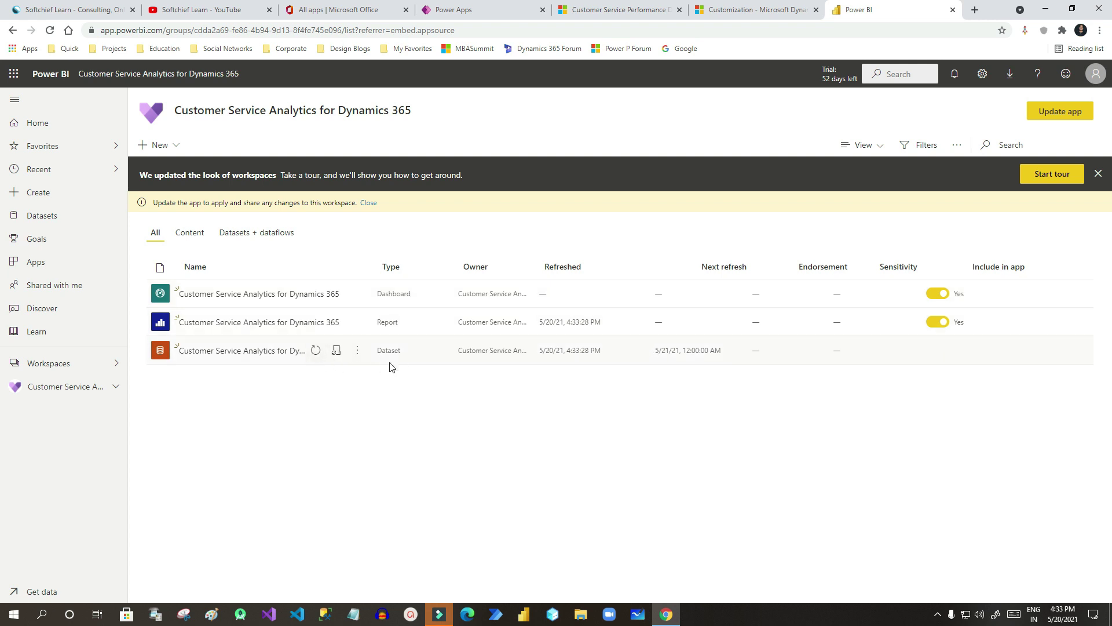
{"action": "left_click", "coordinate": [255, 296]}
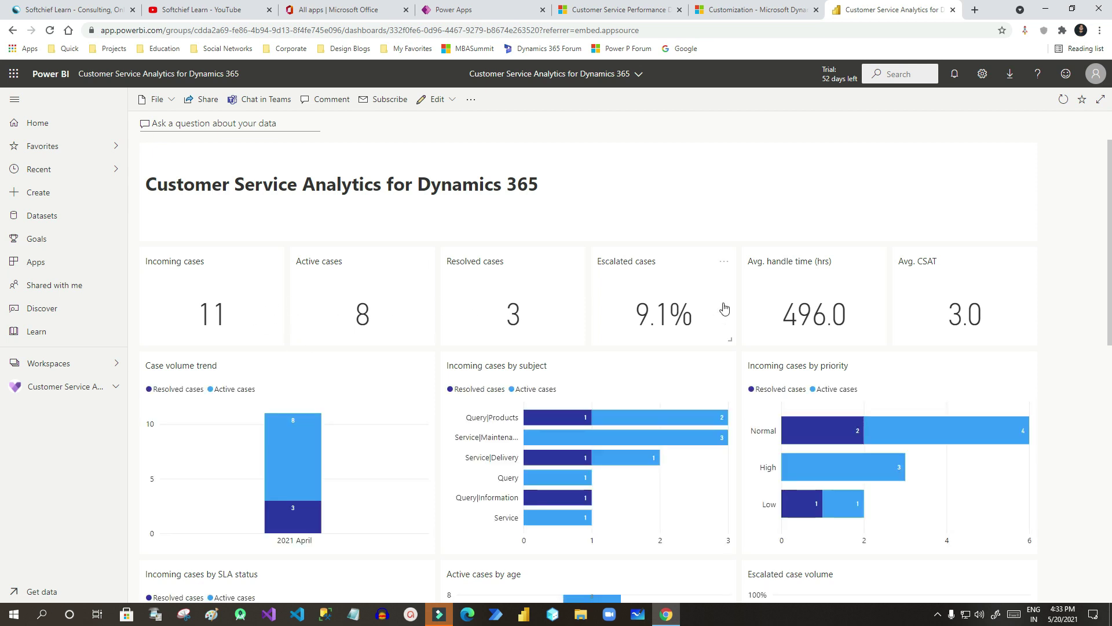
{"action": "scroll", "coordinate": [900, 317], "scroll_direction": "down", "scroll_amount": 2}
{"action": "scroll", "coordinate": [900, 316], "scroll_direction": "up", "scroll_amount": 2}
{"action": "scroll", "coordinate": [494, 318], "scroll_direction": "down", "scroll_amount": 3}
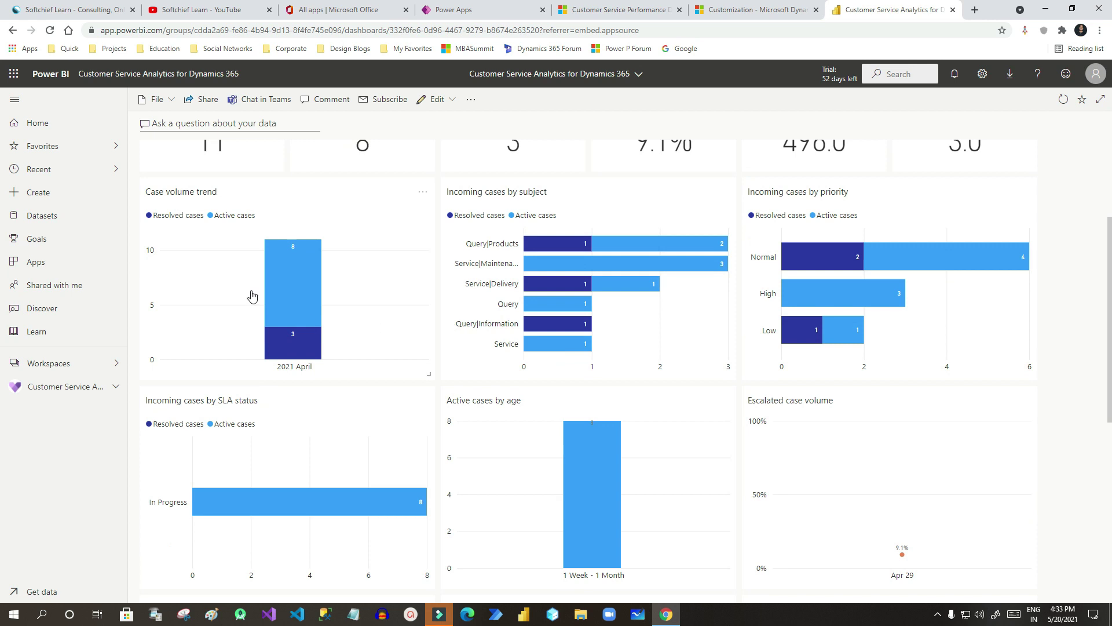
{"action": "scroll", "coordinate": [604, 250], "scroll_direction": "down", "scroll_amount": 6}
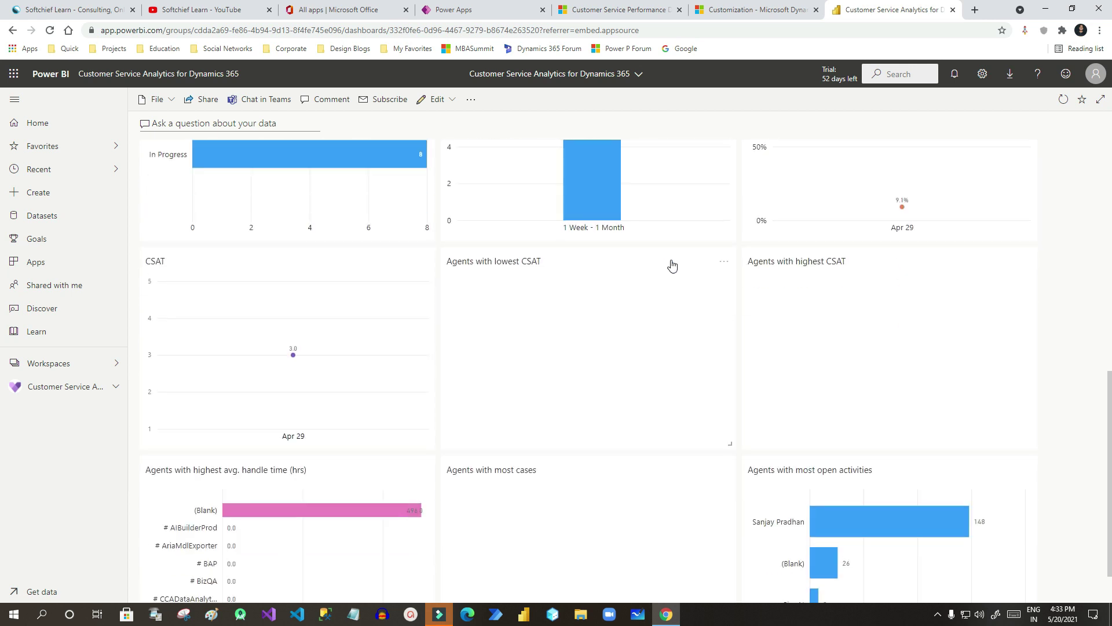
{"action": "scroll", "coordinate": [668, 261], "scroll_direction": "up", "scroll_amount": 2}
{"action": "scroll", "coordinate": [917, 316], "scroll_direction": "down", "scroll_amount": 3}
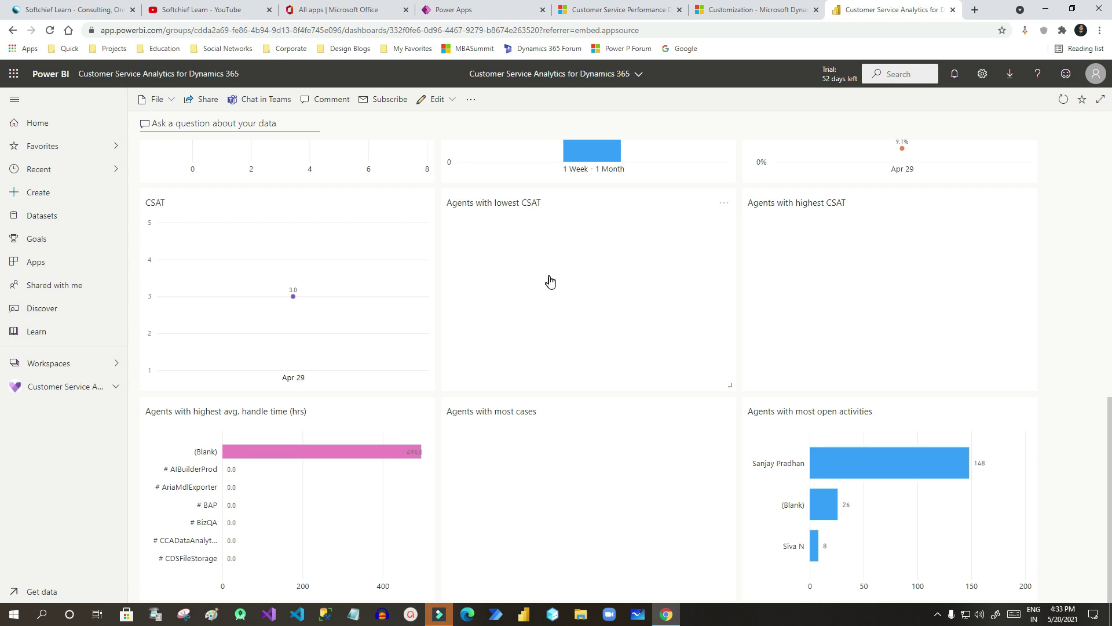
{"action": "scroll", "coordinate": [869, 284], "scroll_direction": "up", "scroll_amount": 2}
{"action": "scroll", "coordinate": [868, 284], "scroll_direction": "down", "scroll_amount": 2}
{"action": "scroll", "coordinate": [1085, 328], "scroll_direction": "up", "scroll_amount": 5}
{"action": "scroll", "coordinate": [1085, 328], "scroll_direction": "up", "scroll_amount": 5}
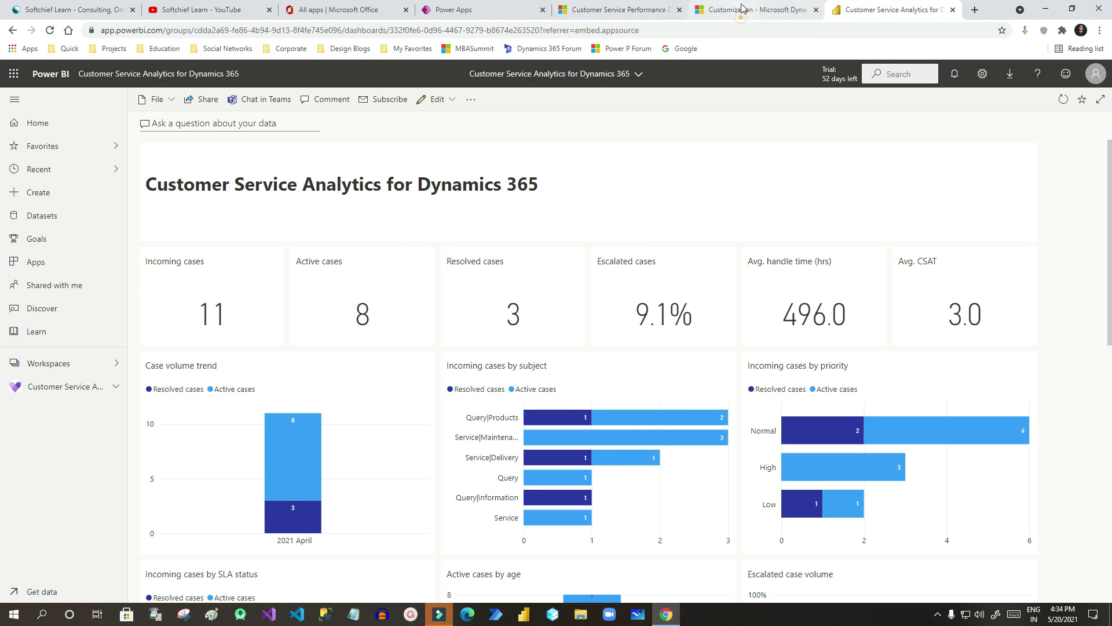
Step: Close the Developer Resources tab and return to the Customer Service Performance dashboard
{"action": "left_click", "coordinate": [740, 11]}
{"action": "left_click", "coordinate": [620, 11]}
{"action": "left_click", "coordinate": [793, 15]}
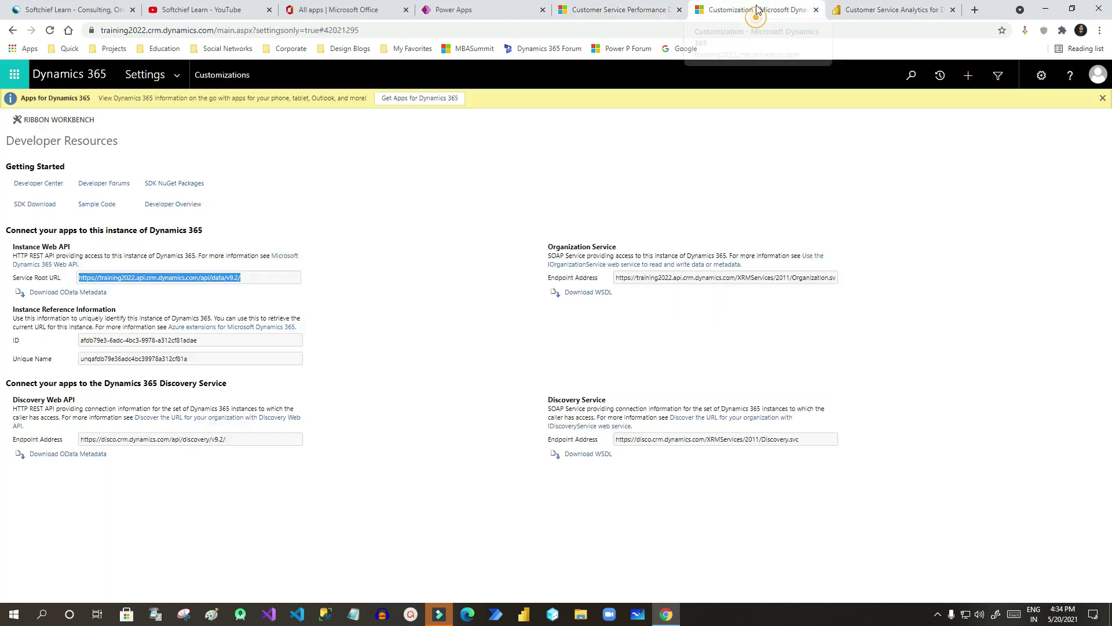
{"action": "left_click", "coordinate": [817, 10]}
{"action": "left_click", "coordinate": [624, 11]}
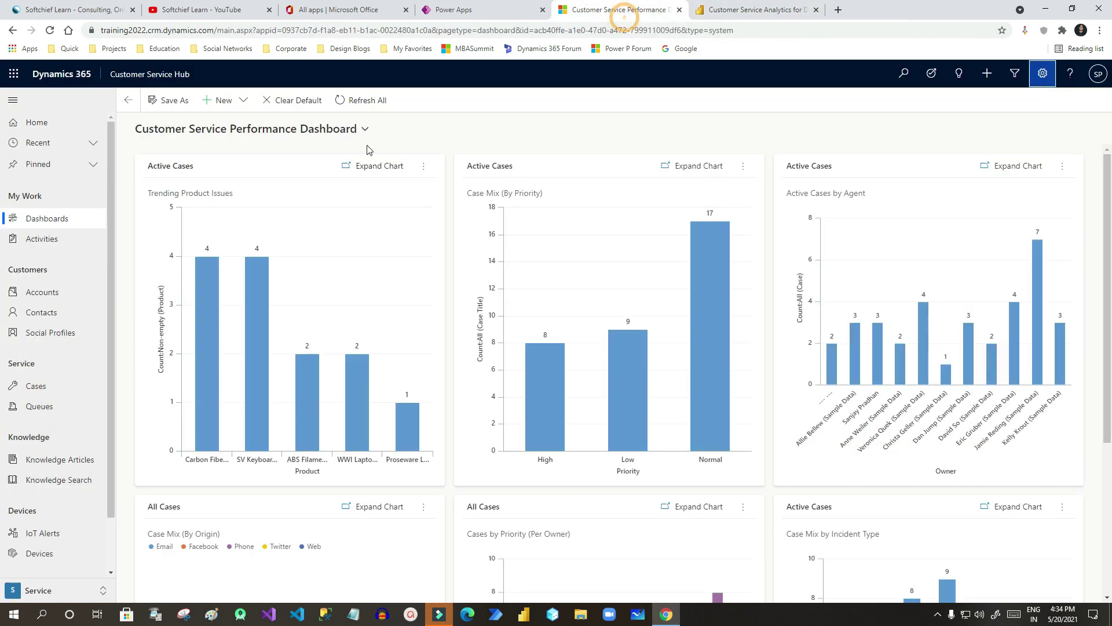
Step: Start a new Power BI dashboard, checking the analytics dashboard in Power BI meanwhile
{"action": "left_click", "coordinate": [229, 103]}
{"action": "left_click", "coordinate": [272, 132]}
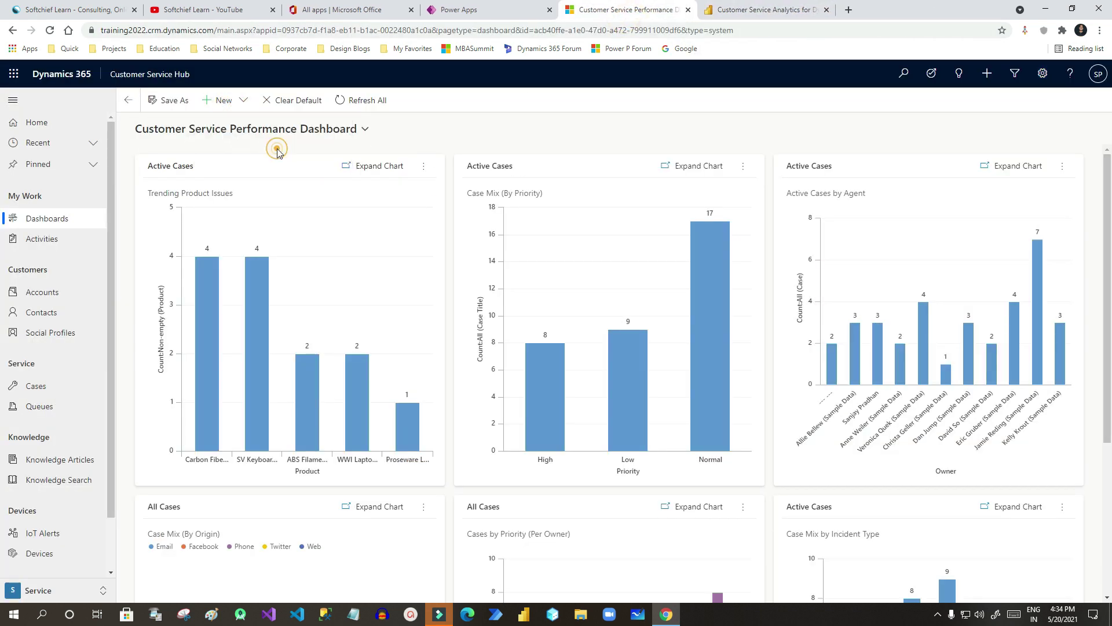
{"action": "left_click", "coordinate": [753, 11]}
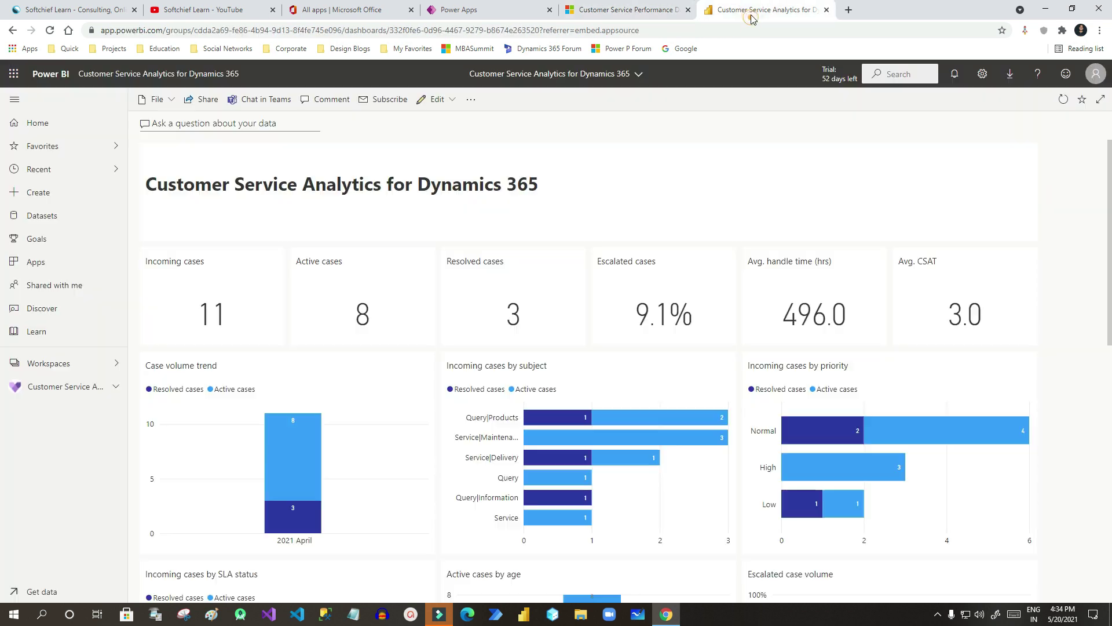
{"action": "scroll", "coordinate": [518, 344], "scroll_direction": "down", "scroll_amount": 5}
{"action": "scroll", "coordinate": [525, 351], "scroll_direction": "up", "scroll_amount": 5}
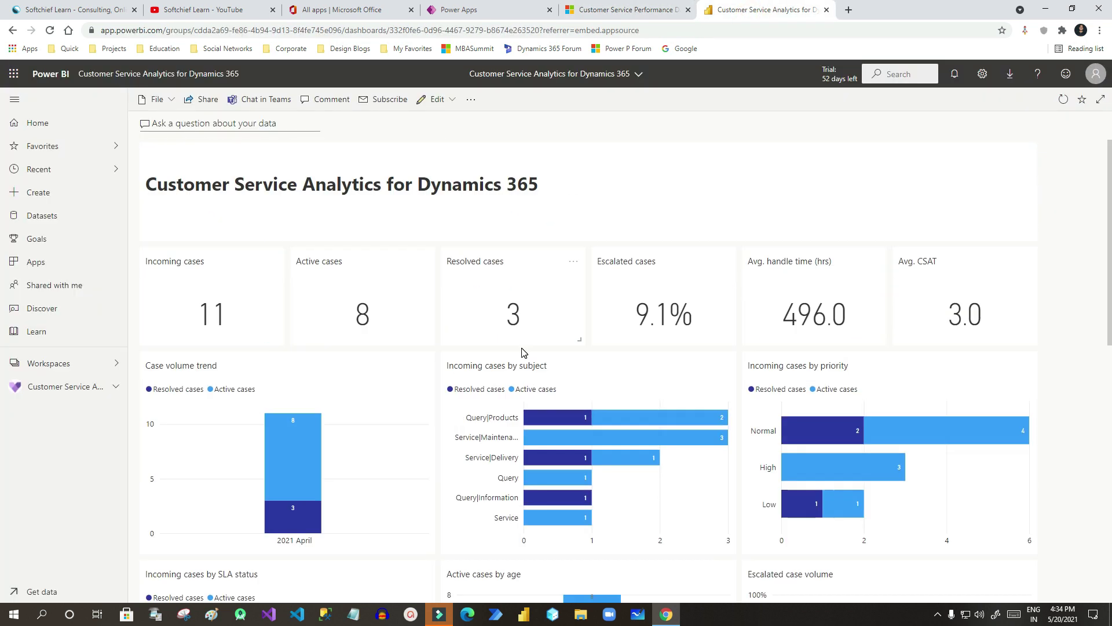
{"action": "left_click", "coordinate": [637, 12]}
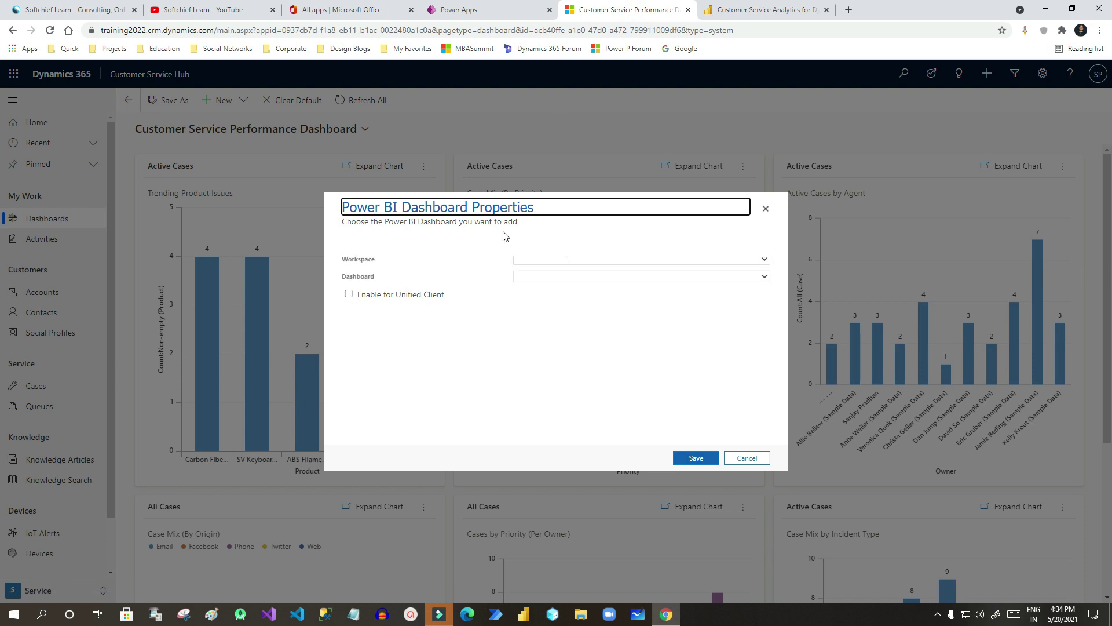
Step: Set Workspace and Dashboard both to Customer Service Analytics for Dynamics 365
{"action": "left_click", "coordinate": [576, 261]}
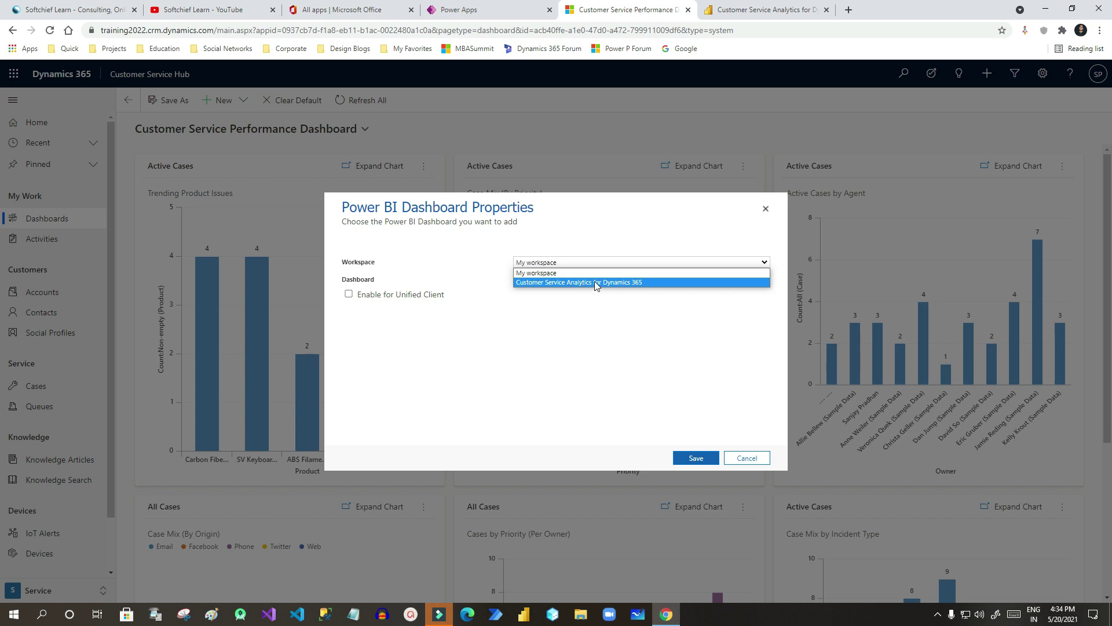
{"action": "left_click", "coordinate": [731, 12]}
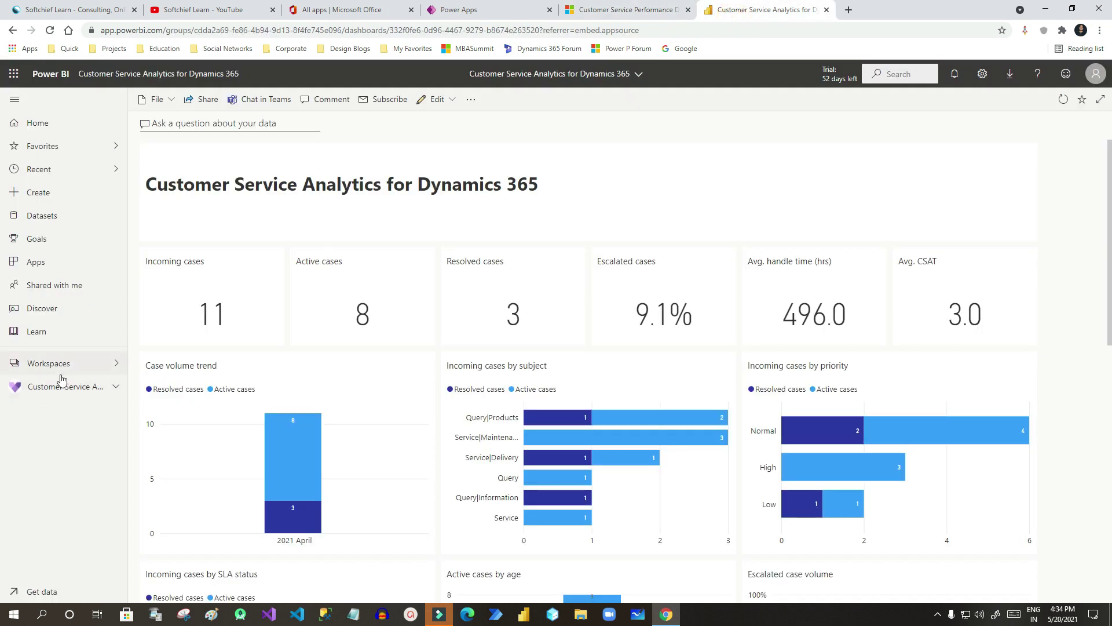
{"action": "left_click", "coordinate": [115, 364]}
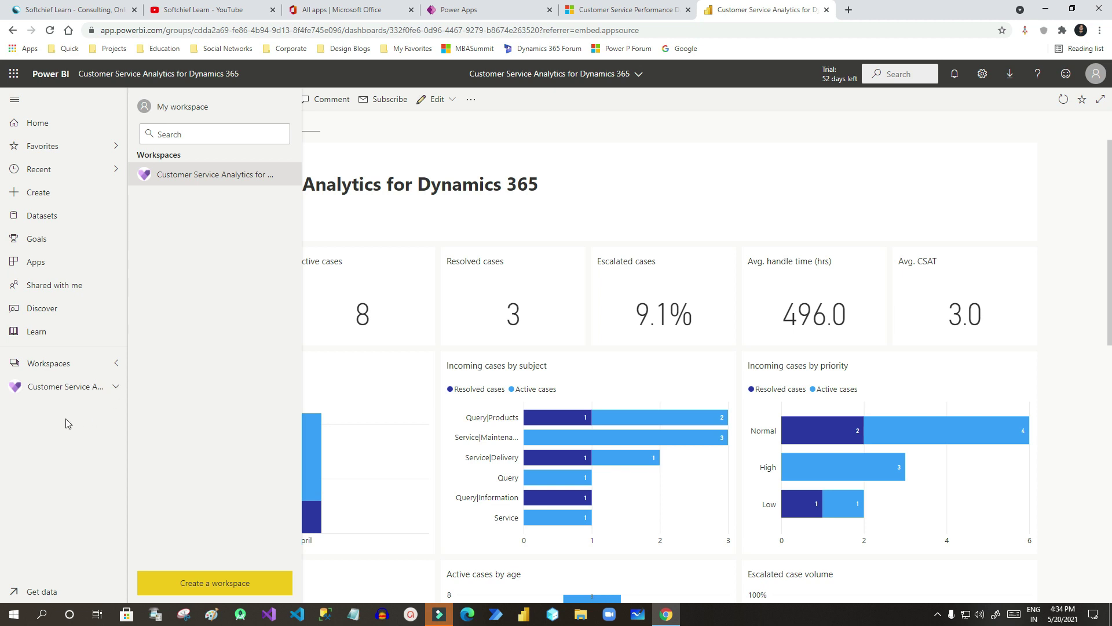
{"action": "left_click", "coordinate": [626, 10]}
{"action": "left_click", "coordinate": [562, 264]}
{"action": "left_click", "coordinate": [558, 281]}
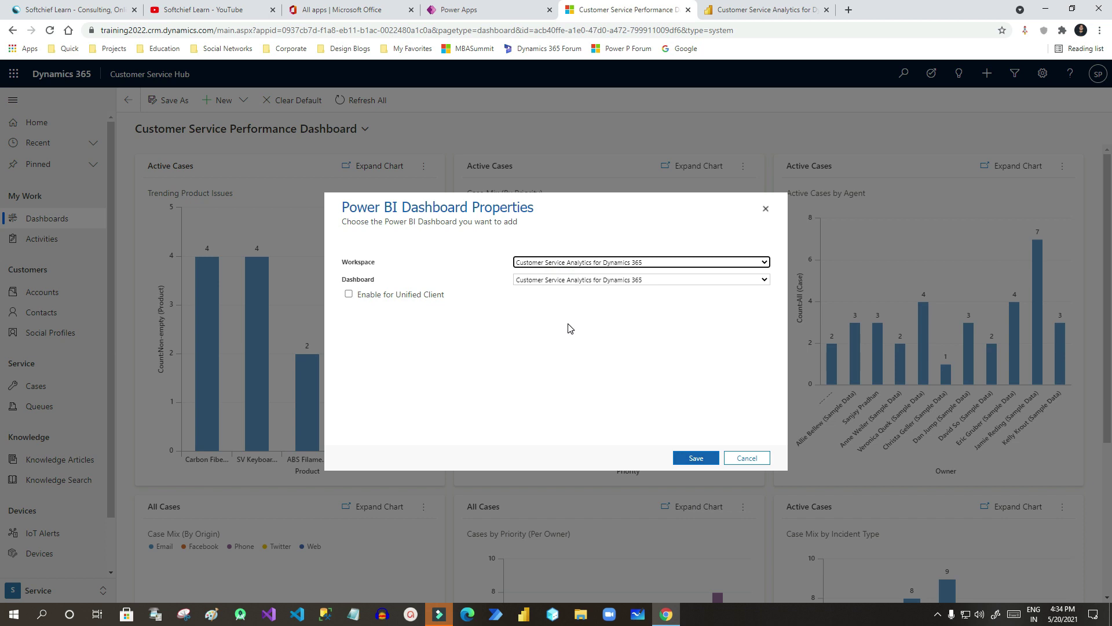
{"action": "left_click", "coordinate": [576, 280]}
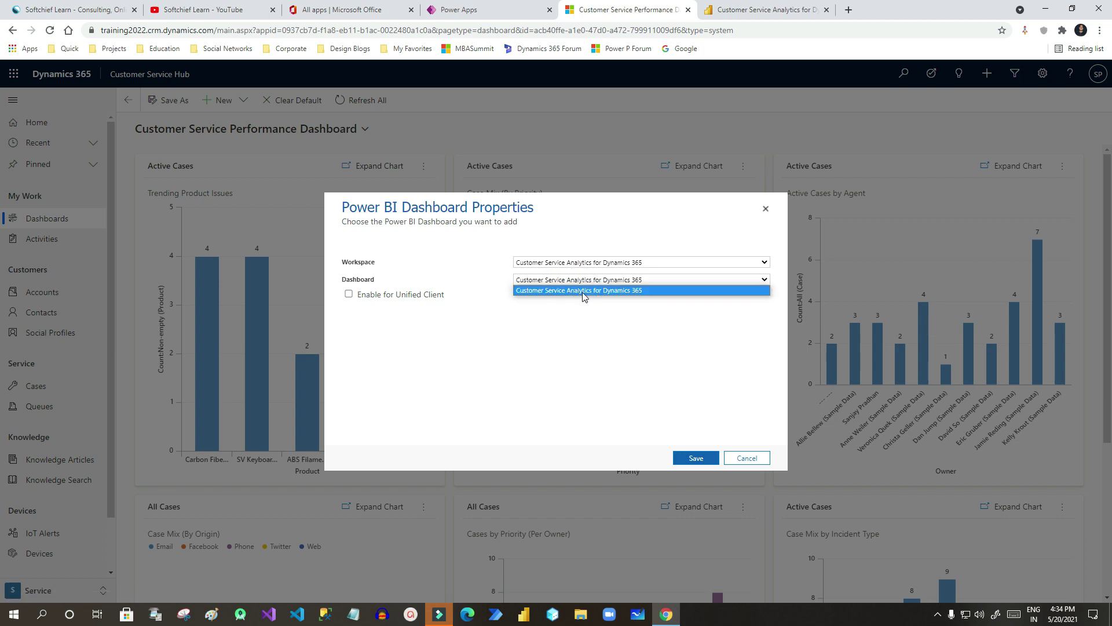
{"action": "left_click", "coordinate": [615, 292]}
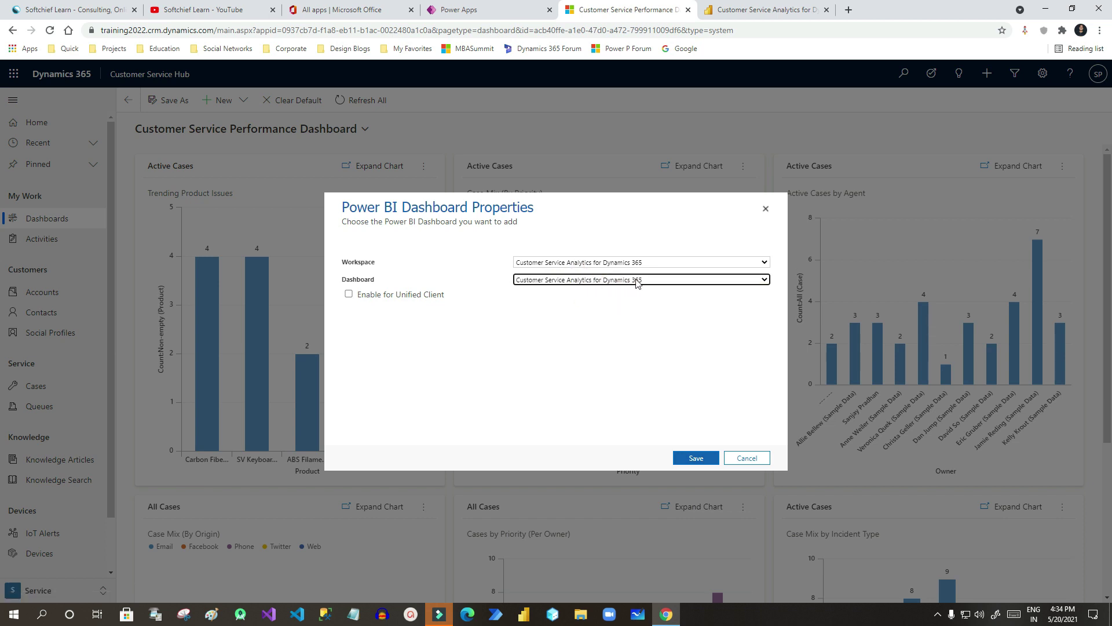
Step: Enable the dashboard for Unified Client, save it, and confirm leaving the page
{"action": "left_click", "coordinate": [707, 17]}
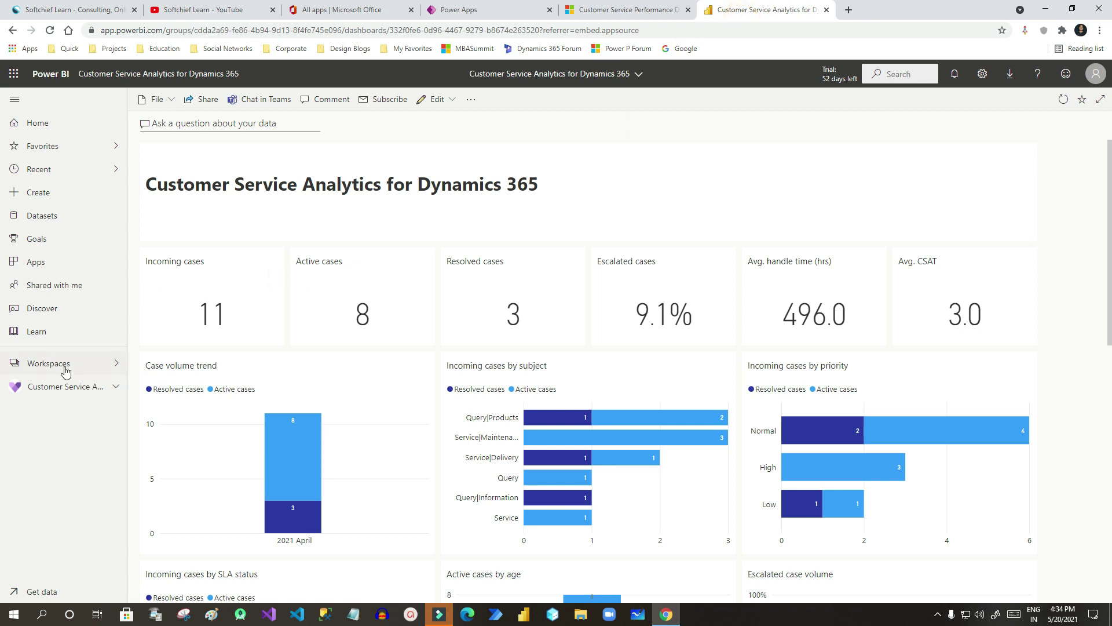
{"action": "left_click", "coordinate": [13, 31]}
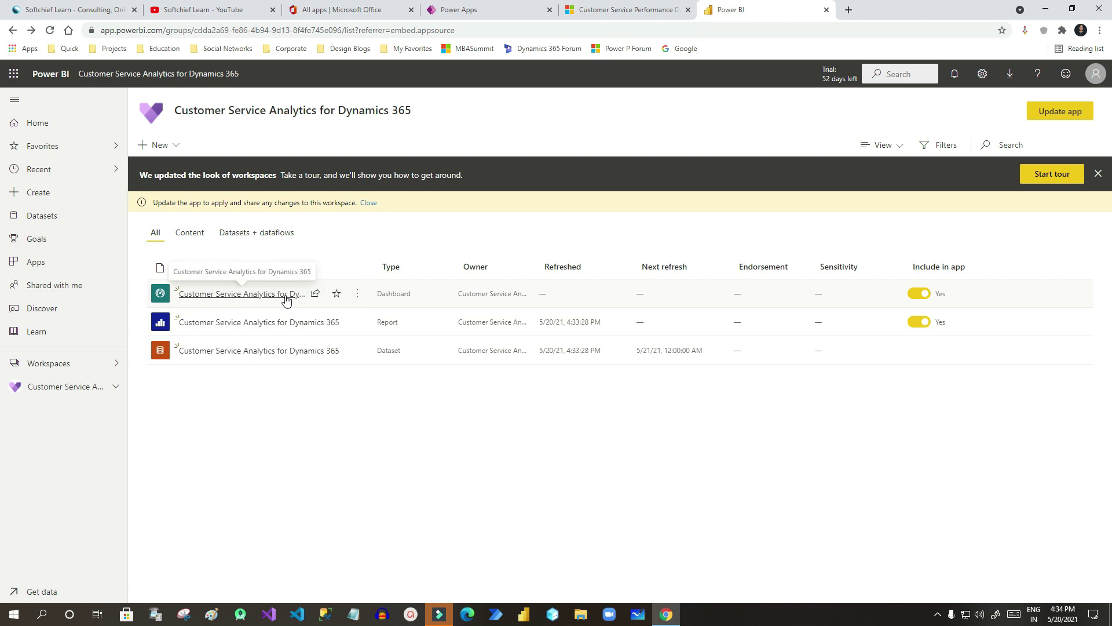
{"action": "left_click", "coordinate": [626, 9]}
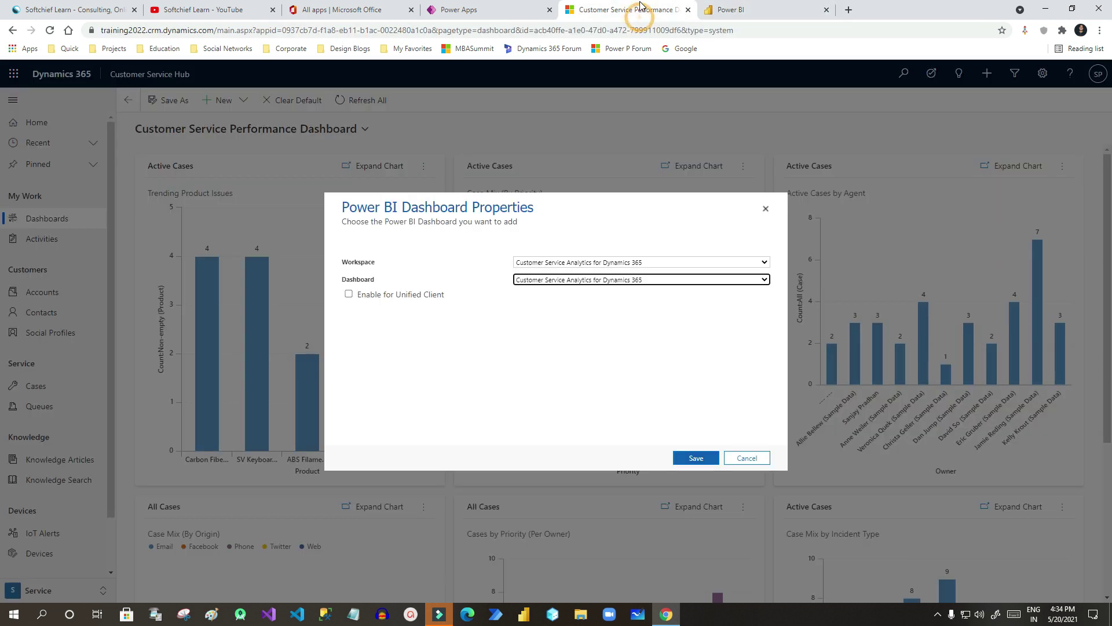
{"action": "left_click", "coordinate": [750, 6]}
{"action": "left_click", "coordinate": [240, 292]}
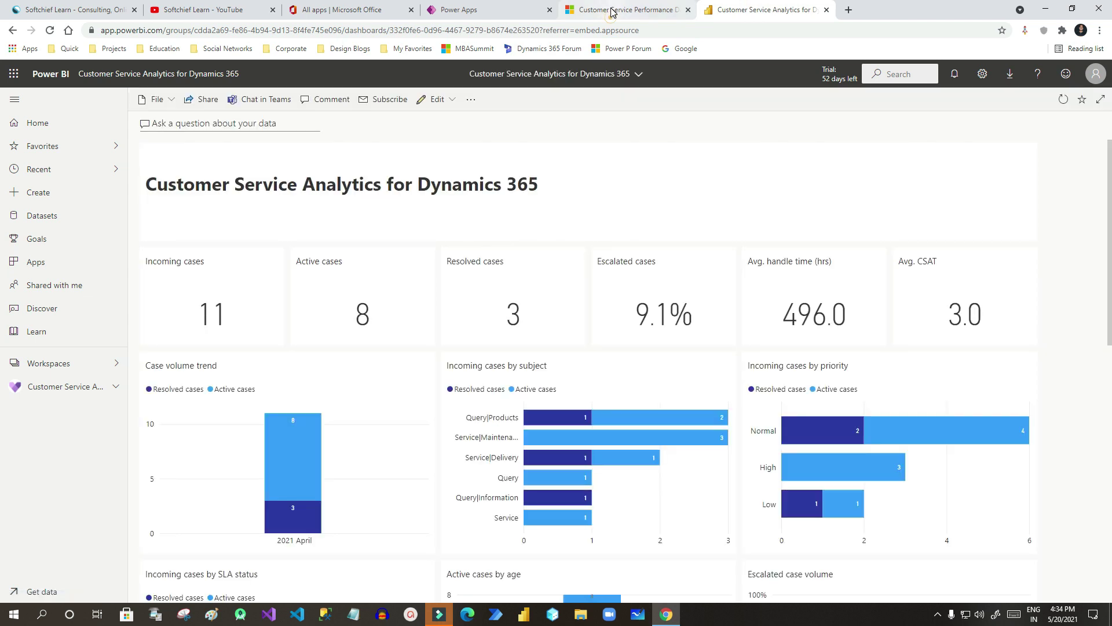
{"action": "left_click", "coordinate": [612, 11]}
{"action": "left_click", "coordinate": [349, 295]}
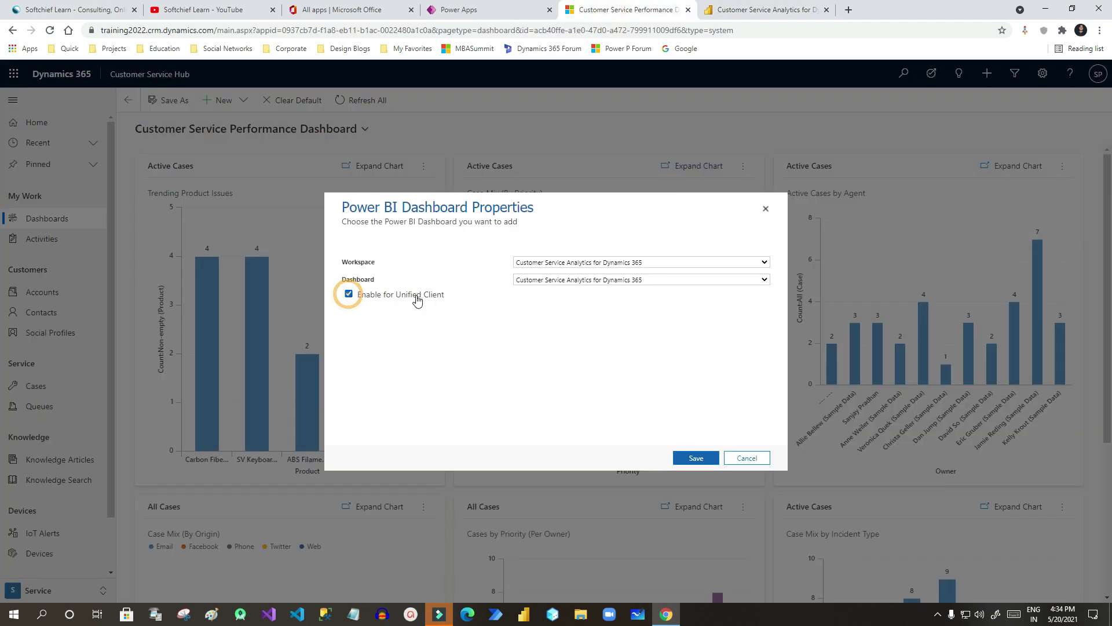
{"action": "left_click", "coordinate": [698, 459]}
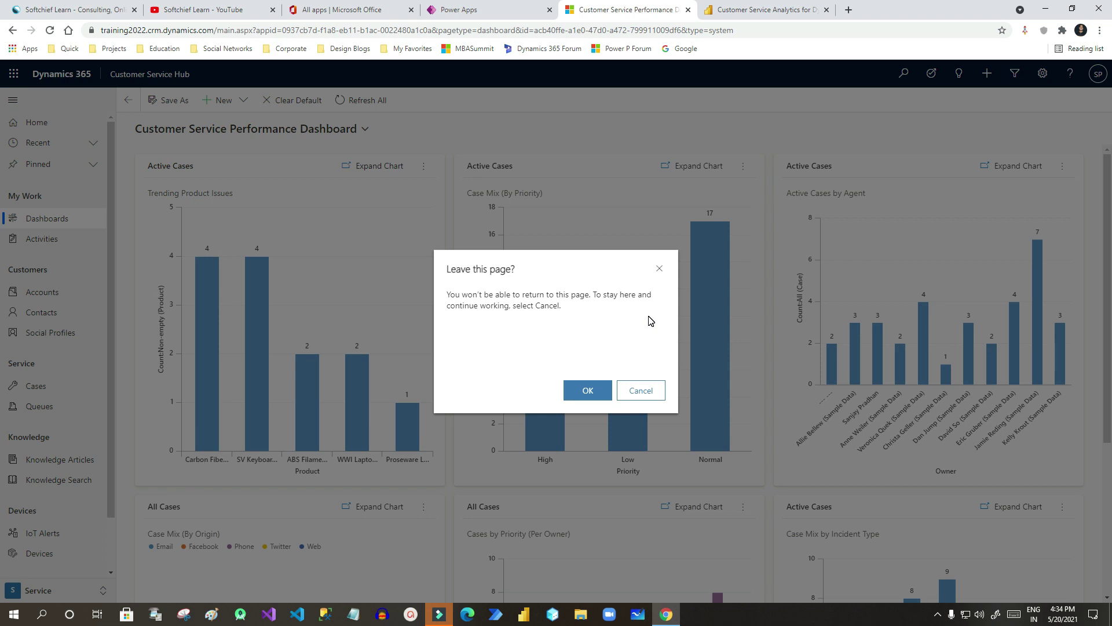
{"action": "left_click", "coordinate": [588, 389]}
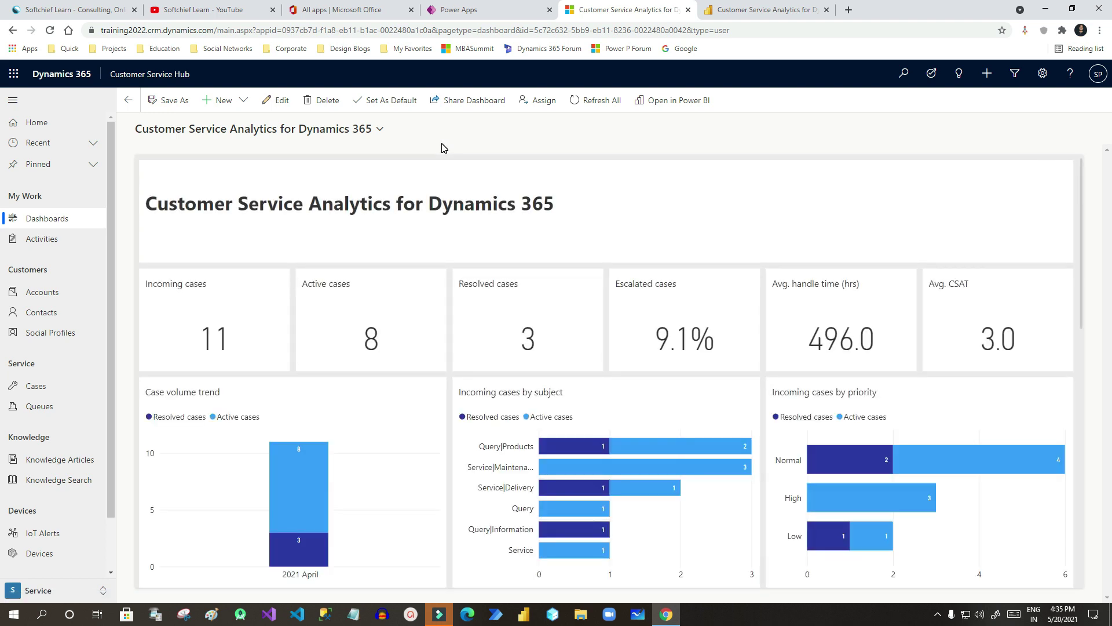
Step: Back on the embedded analytics dashboard, open the Summary report from the Active cases tile
{"action": "key", "text": "ctrl+Tab"}
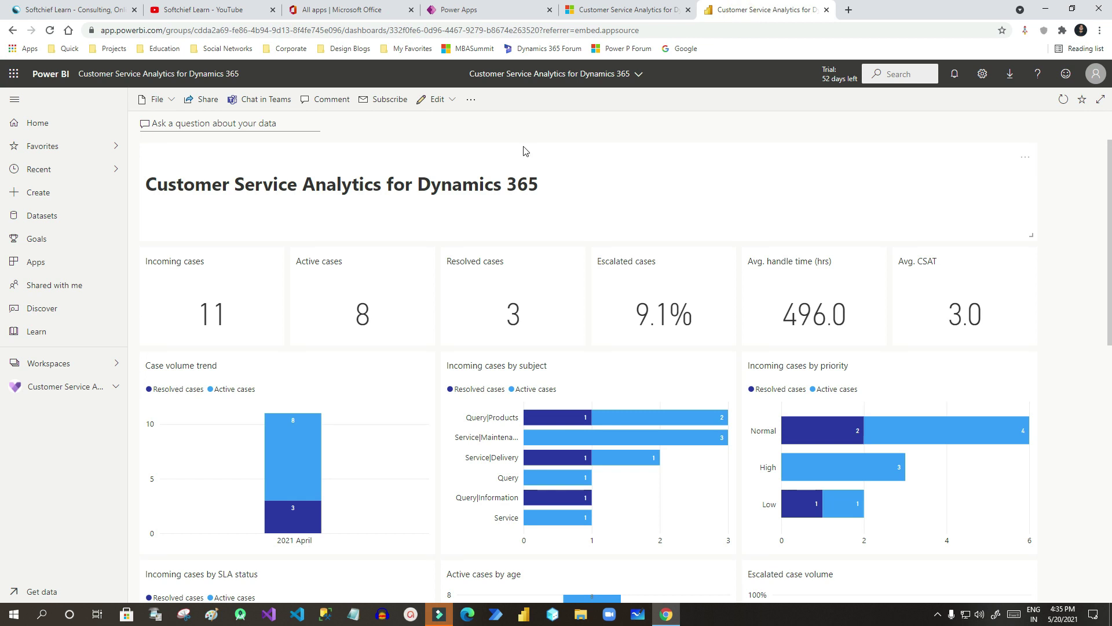
{"action": "left_click", "coordinate": [636, 10]}
{"action": "left_click_drag", "start_coordinate": [46, 76], "coordinate": [81, 75]}
{"action": "left_click", "coordinate": [308, 149]}
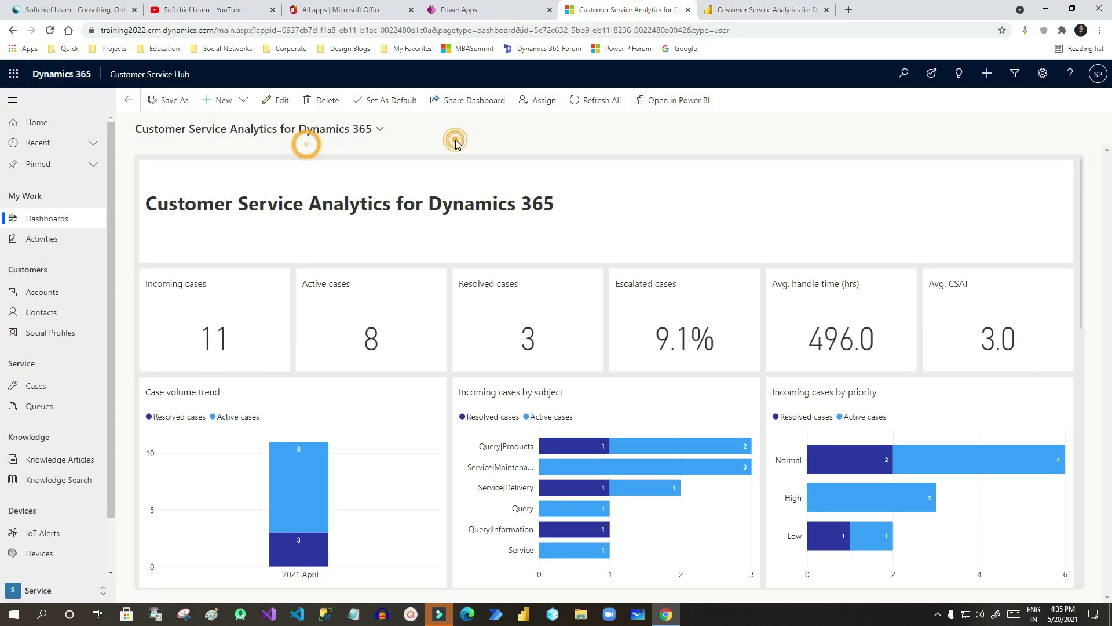
{"action": "scroll", "coordinate": [470, 232], "scroll_direction": "down", "scroll_amount": 10}
{"action": "scroll", "coordinate": [471, 248], "scroll_direction": "up", "scroll_amount": 10}
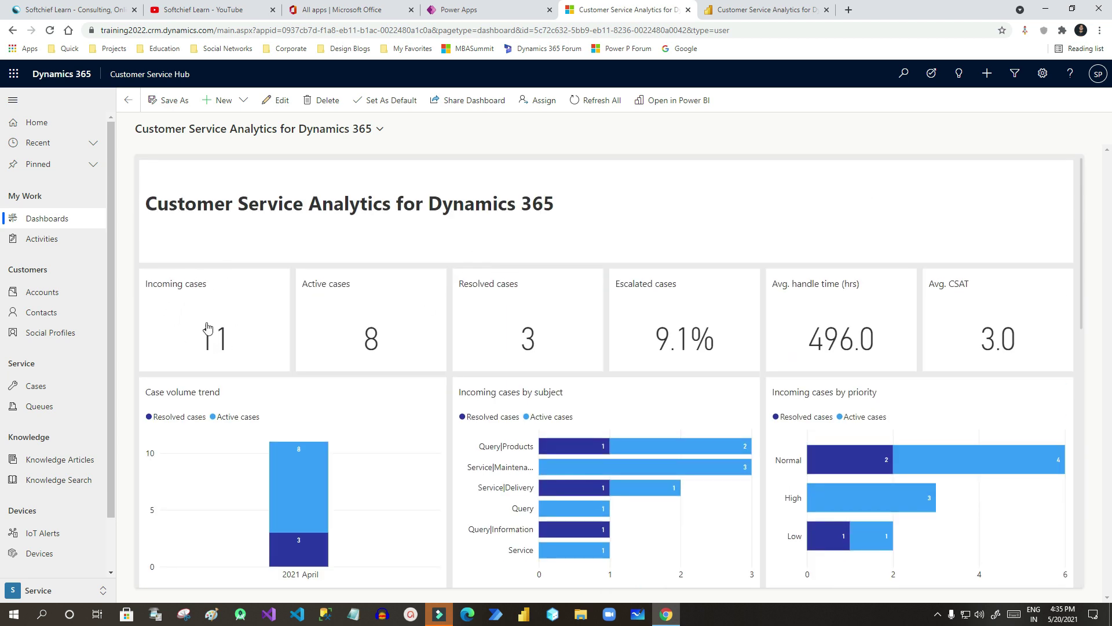
{"action": "left_click", "coordinate": [372, 340]}
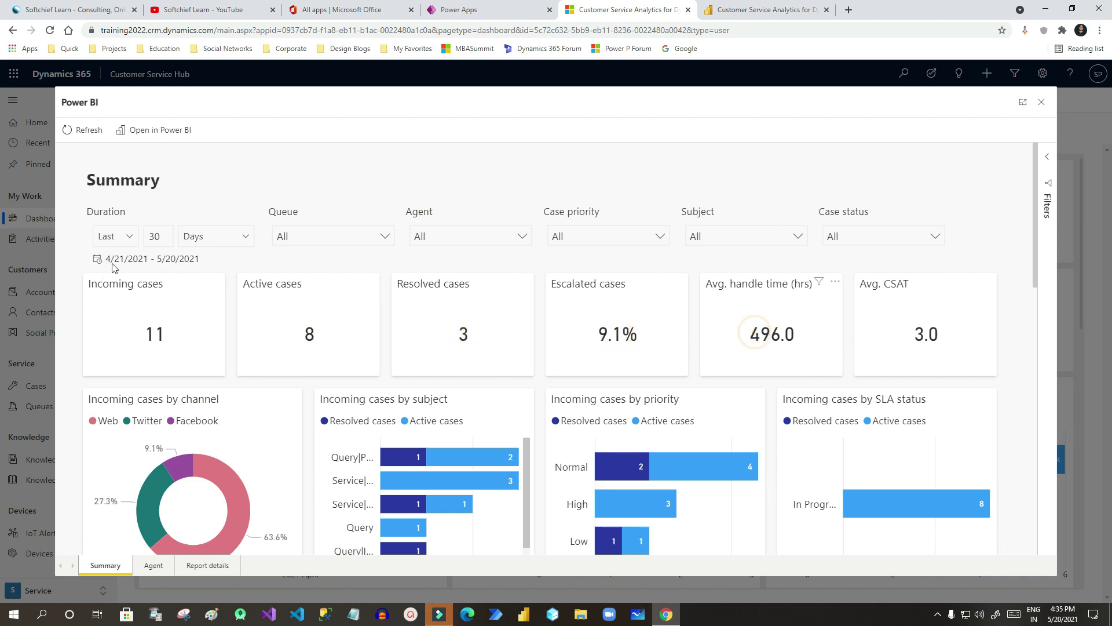
Step: Set the report's Duration filter to Last Years and glance at the Queue list
{"action": "left_click", "coordinate": [131, 240]}
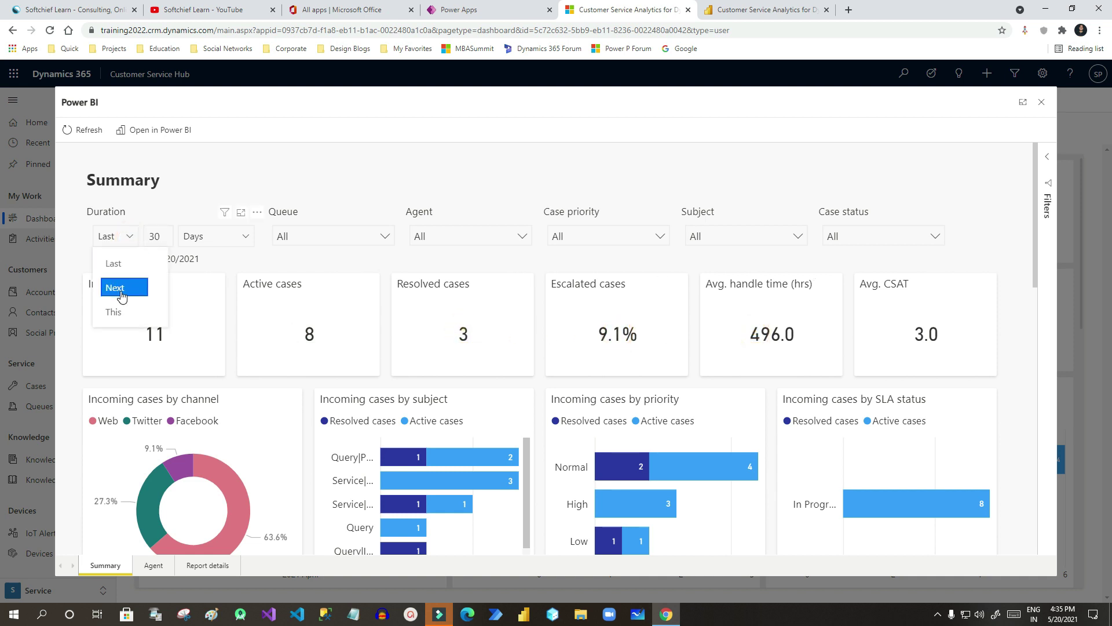
{"action": "left_click", "coordinate": [113, 263]}
{"action": "left_click", "coordinate": [208, 244]}
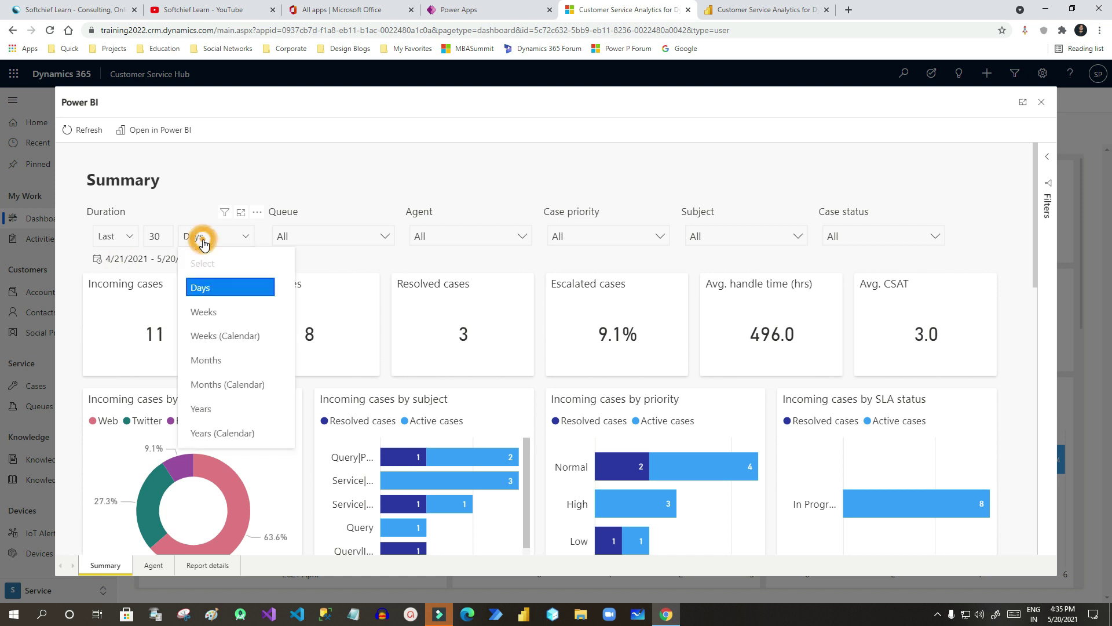
{"action": "left_click", "coordinate": [214, 409]}
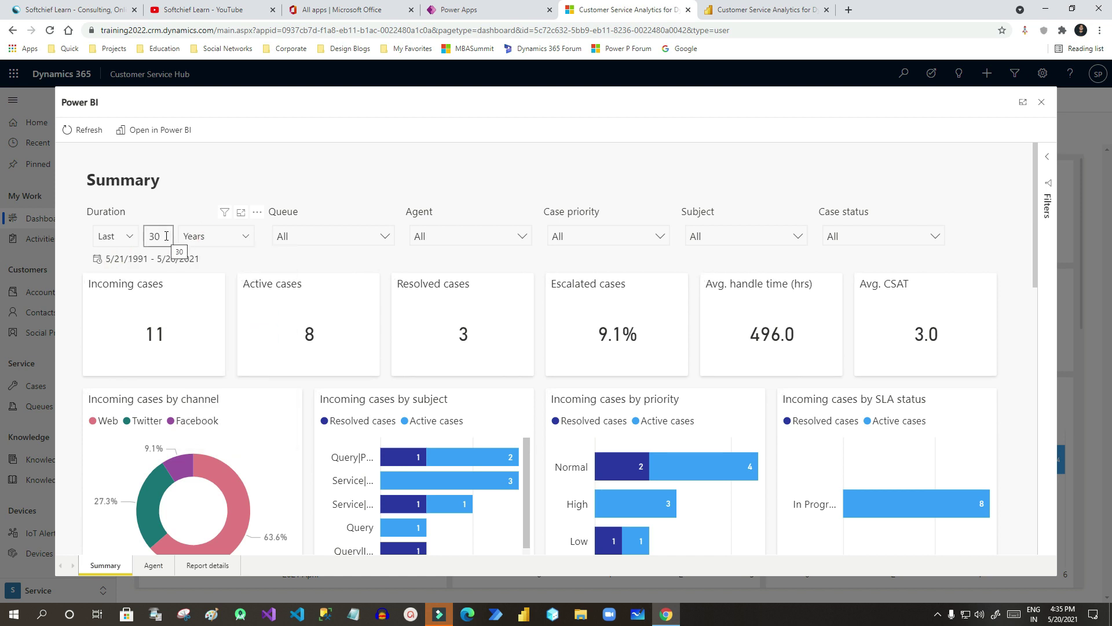
{"action": "left_click", "coordinate": [310, 234]}
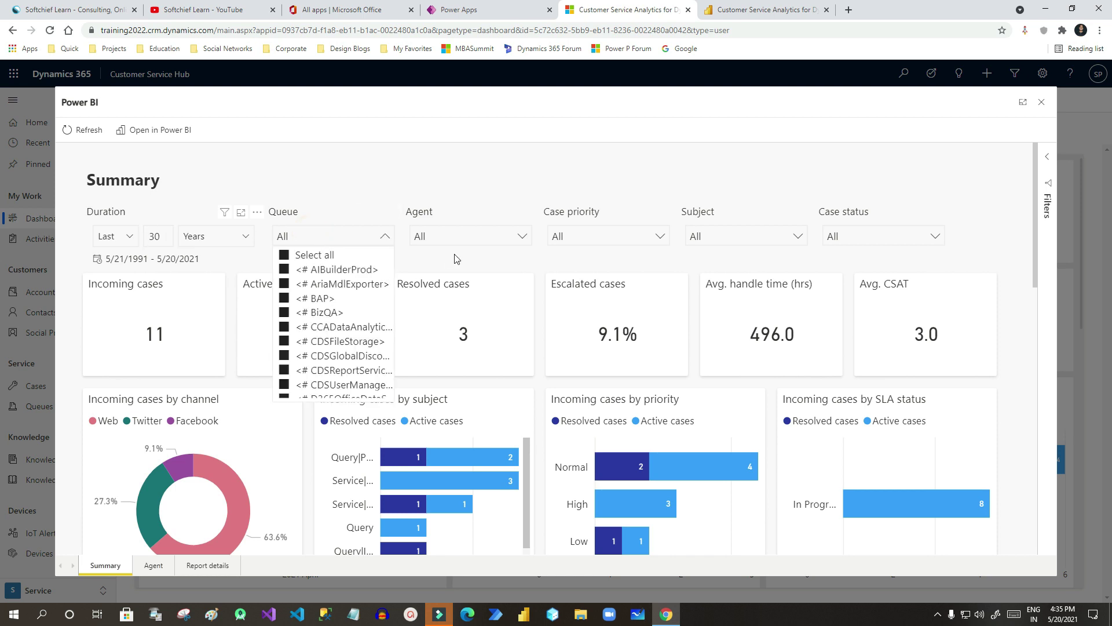
{"action": "left_click", "coordinate": [453, 239]}
Step: Try a High case priority filter, revert it to All, then spotlight the Resolved cases tile
{"action": "left_click", "coordinate": [660, 236]}
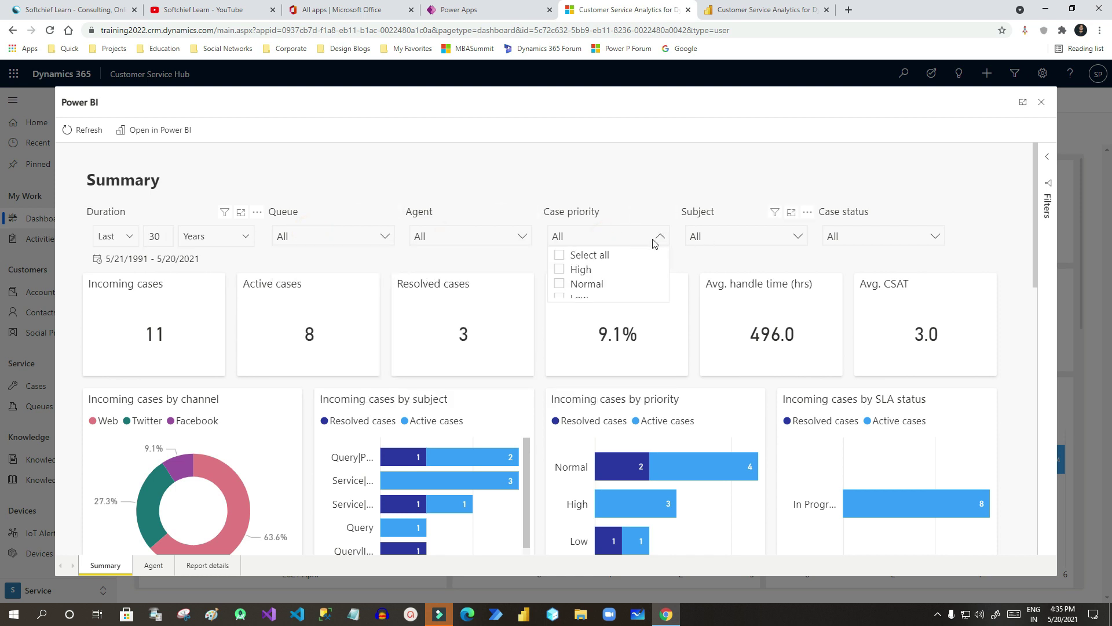
{"action": "left_click", "coordinate": [559, 270]}
{"action": "left_click", "coordinate": [487, 197]}
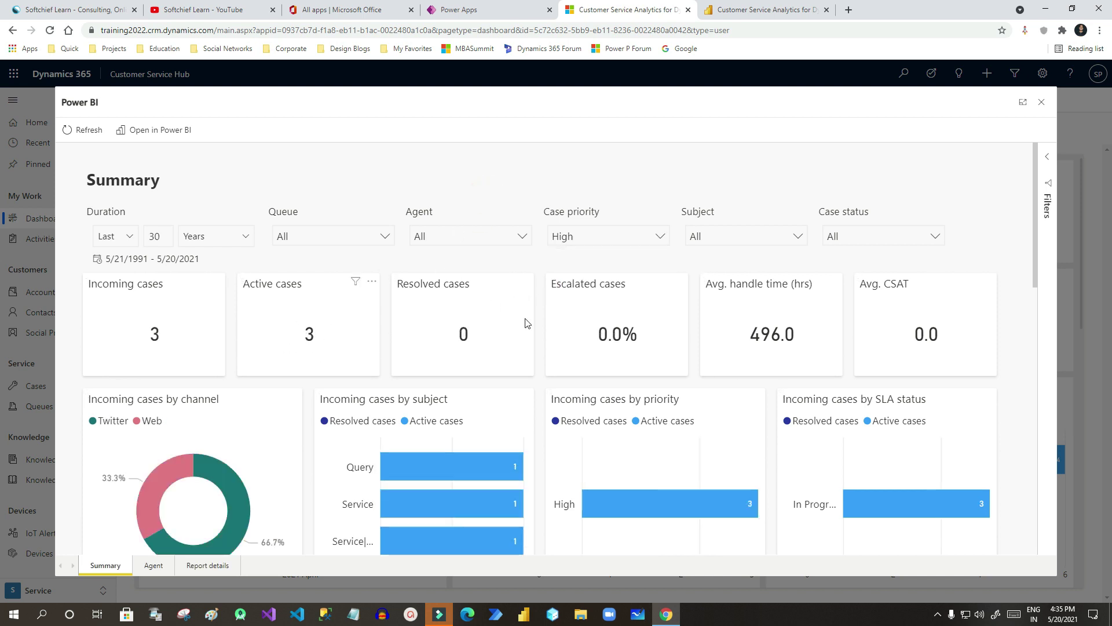
{"action": "left_click", "coordinate": [612, 241]}
{"action": "left_click", "coordinate": [559, 269]}
{"action": "left_click", "coordinate": [485, 191]}
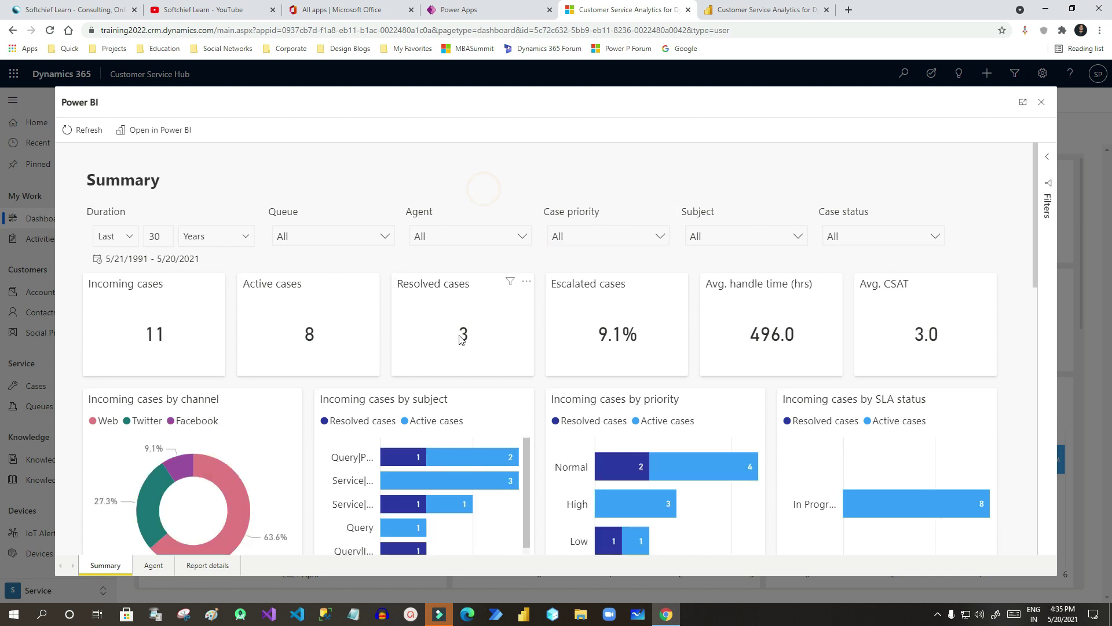
{"action": "left_click", "coordinate": [525, 282]}
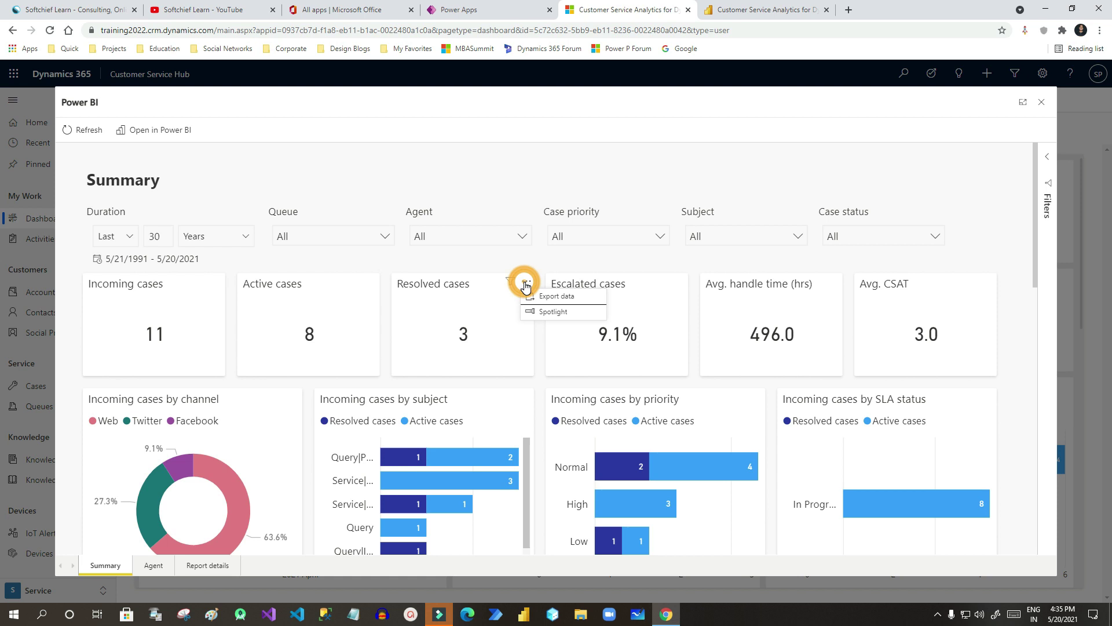
{"action": "left_click", "coordinate": [549, 311]}
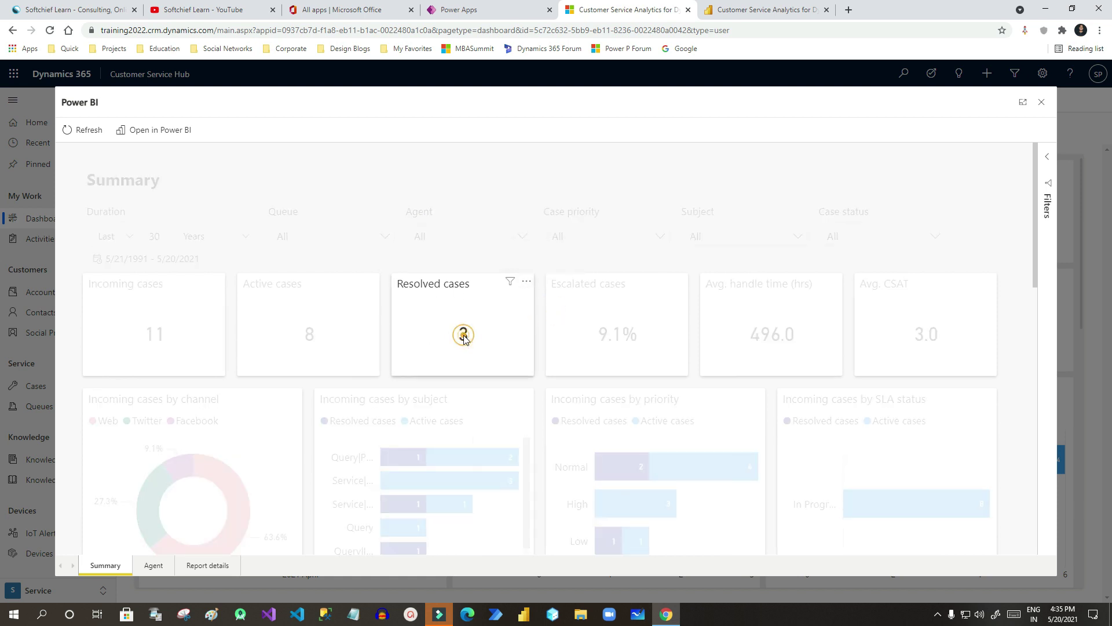
Step: Open and cancel Export data on the Resolved cases tile, then refresh the embedded report
{"action": "left_click", "coordinate": [526, 282]}
{"action": "left_click", "coordinate": [541, 294]}
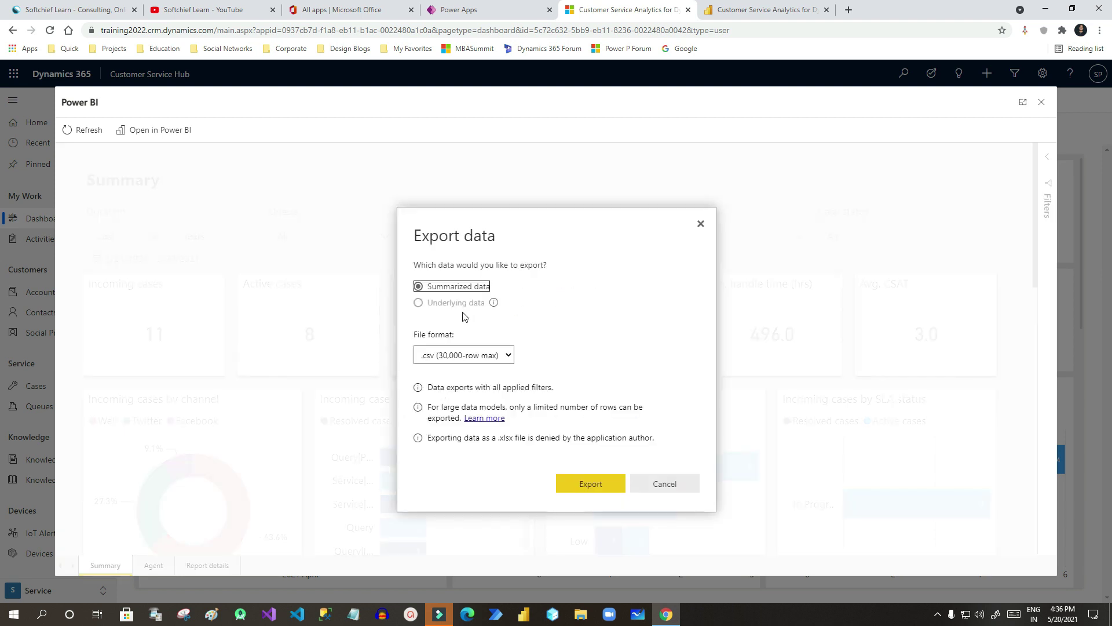
{"action": "left_click", "coordinate": [703, 225]}
{"action": "left_click", "coordinate": [84, 140]}
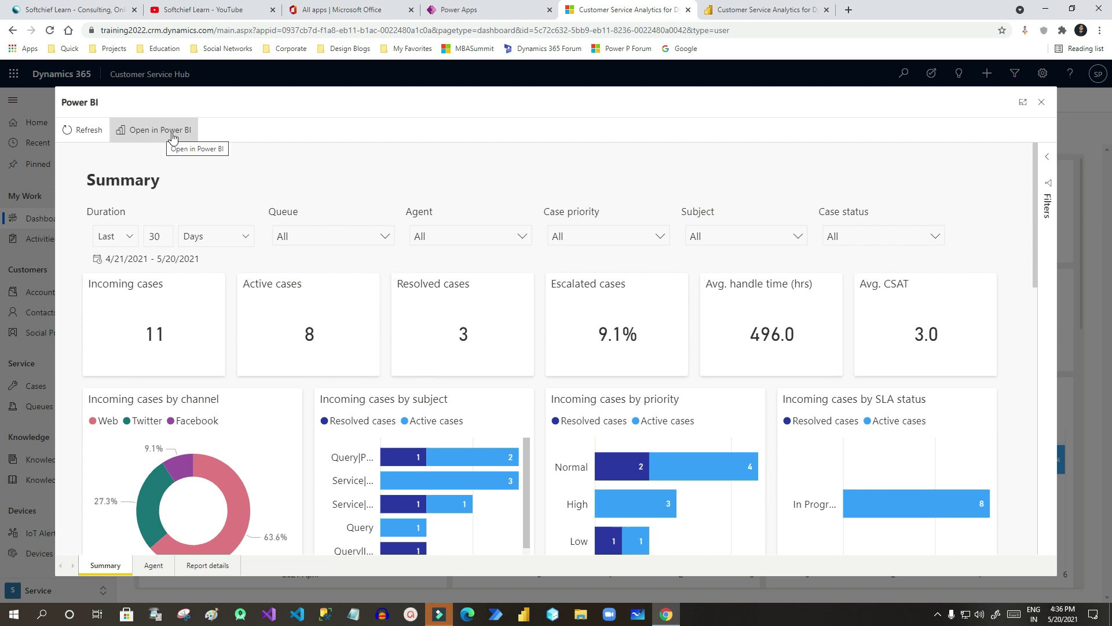
Step: Open the Summary report in a new Power BI tab and switch it into edit mode
{"action": "right_click", "coordinate": [716, 72]}
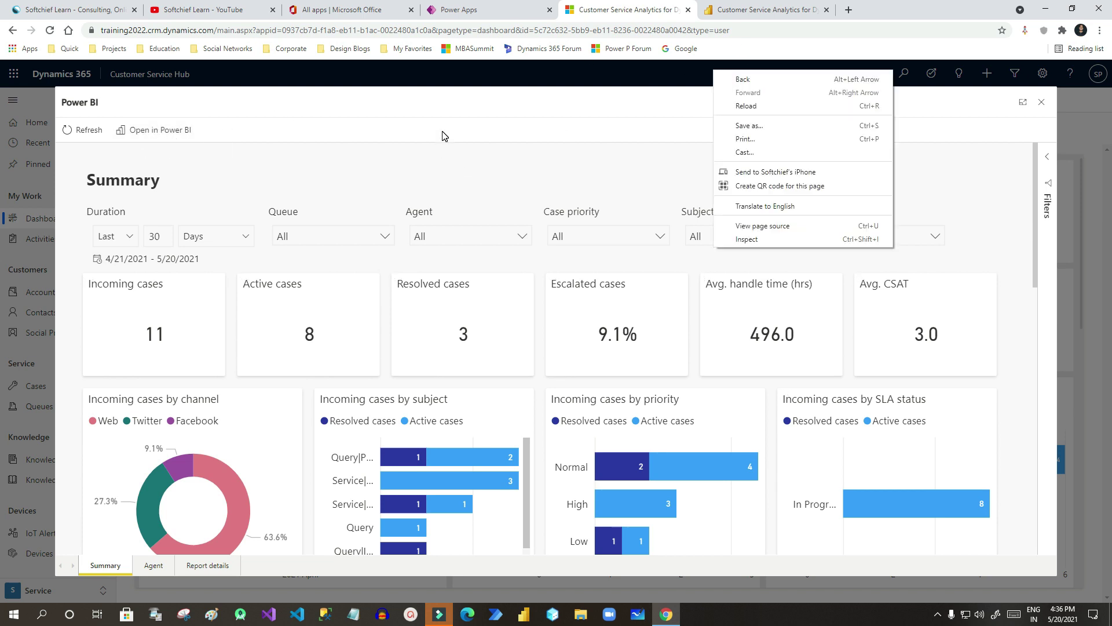
{"action": "left_click", "coordinate": [154, 137]}
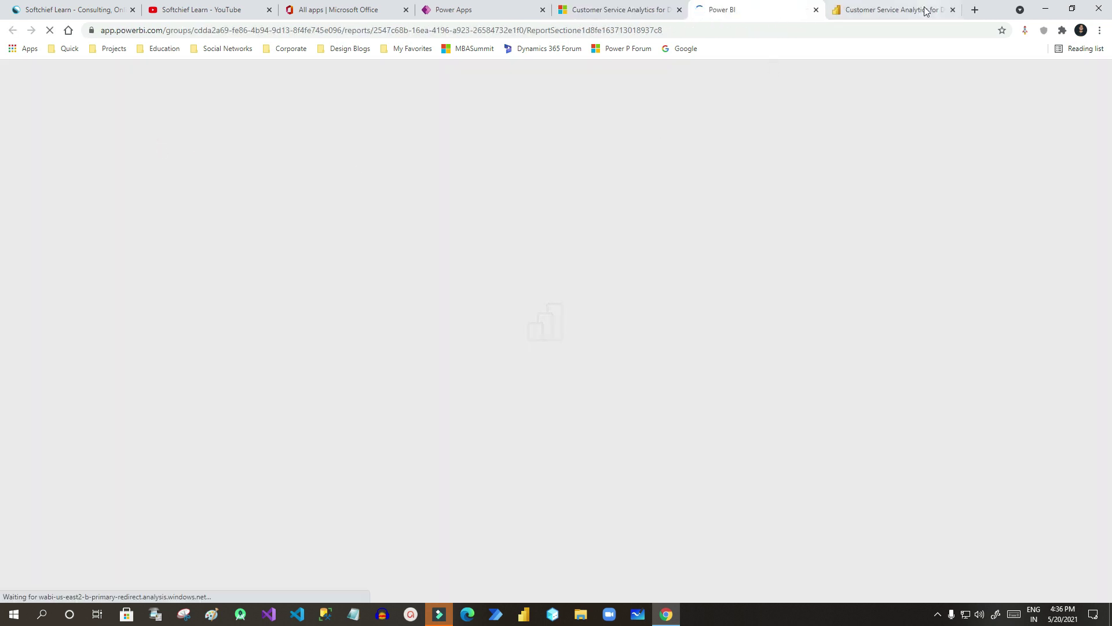
{"action": "left_click", "coordinate": [953, 10]}
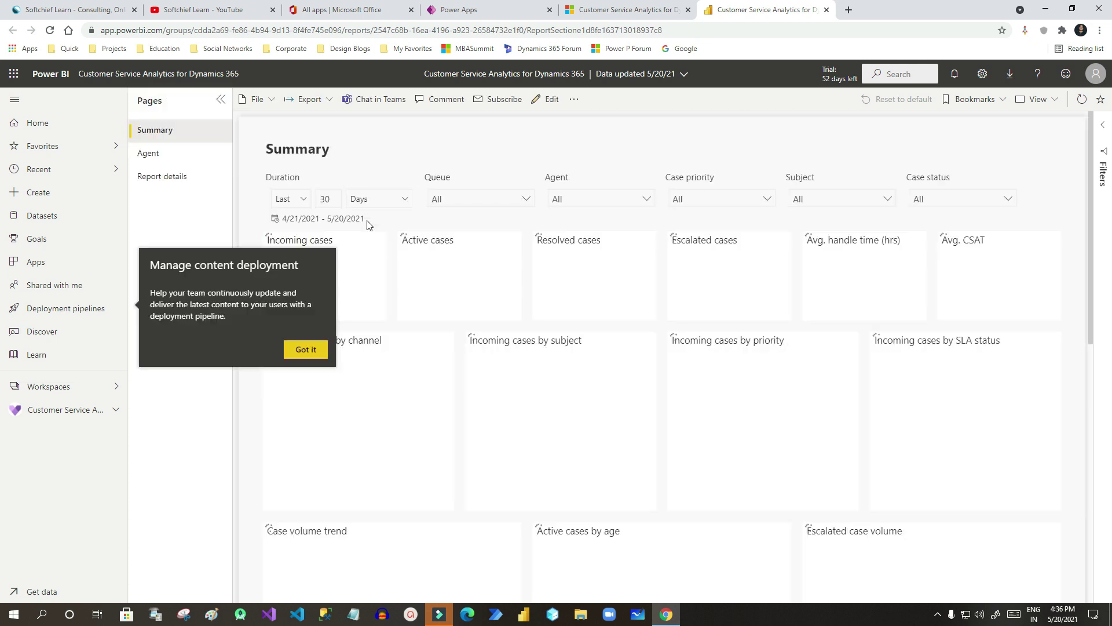
{"action": "left_click", "coordinate": [306, 349]}
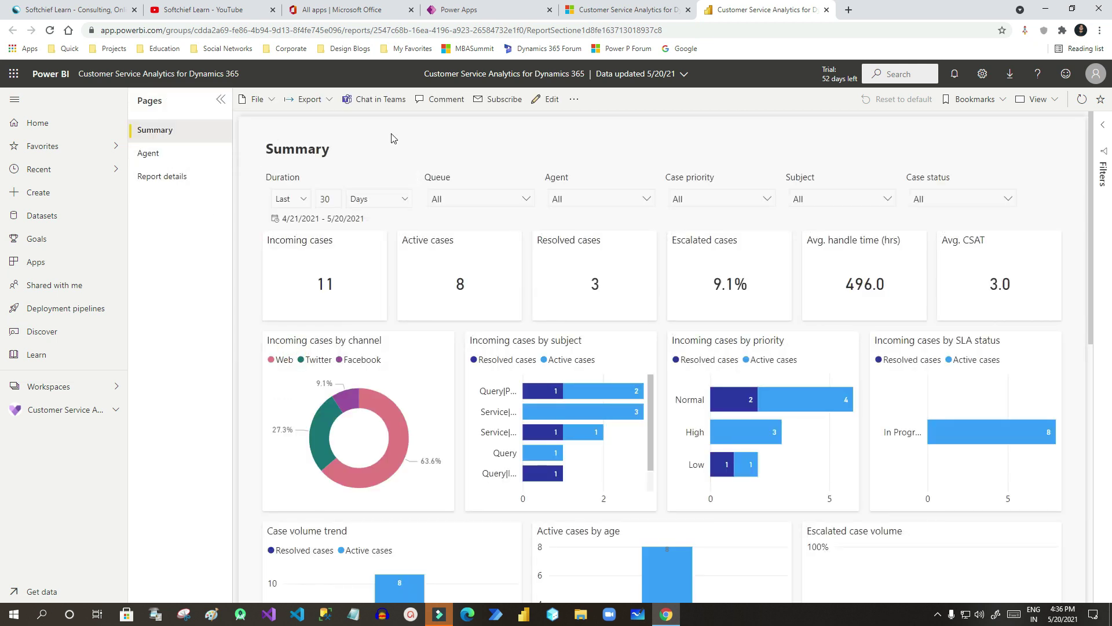
{"action": "left_click", "coordinate": [551, 103]}
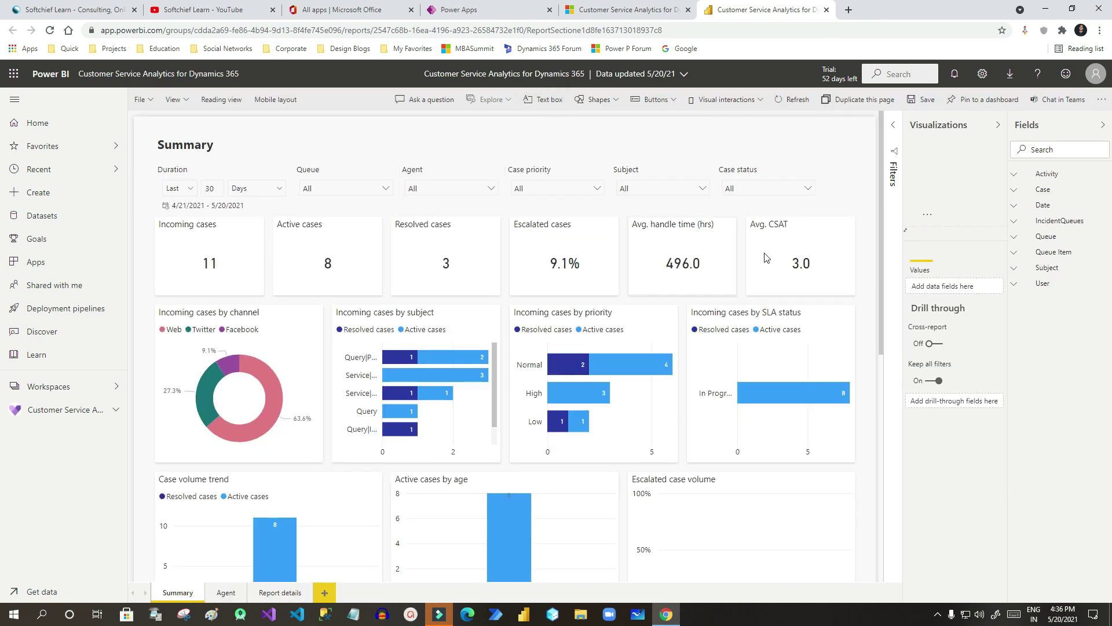
Step: Inspect the SLA status, priority, subject, channel, escalated volume and handle time visuals, then return to the hub
{"action": "left_click", "coordinate": [712, 336]}
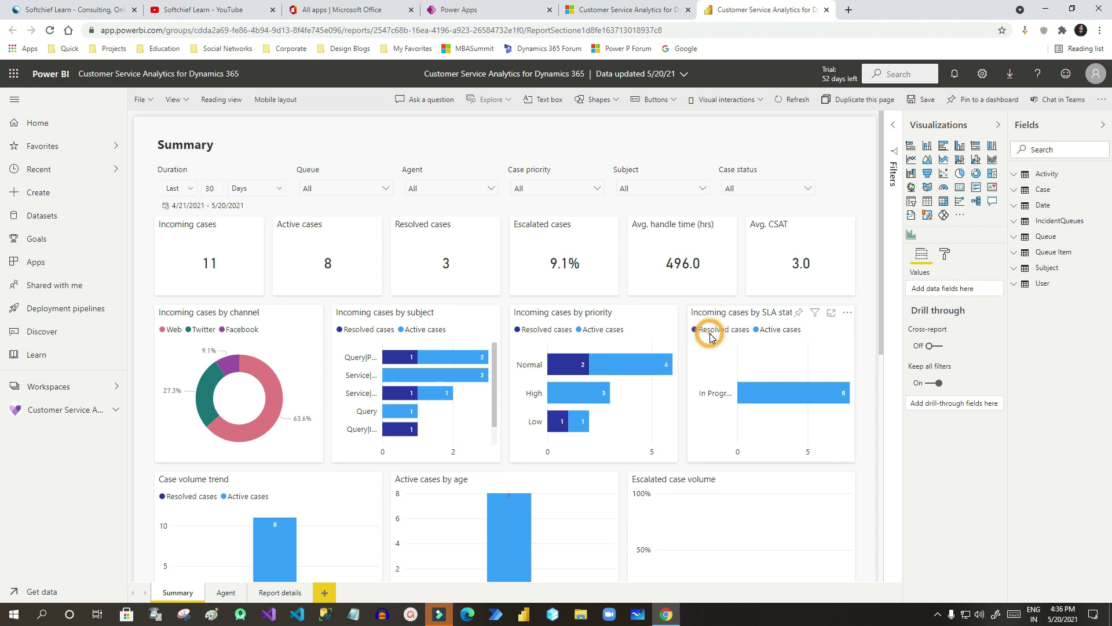
{"action": "left_click", "coordinate": [635, 333]}
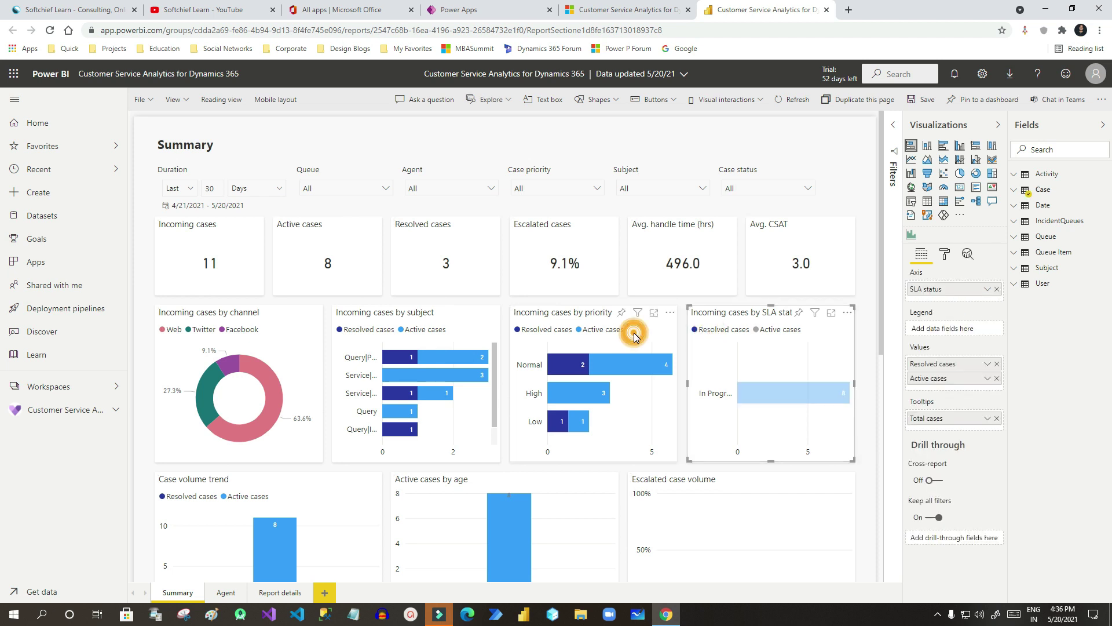
{"action": "left_click", "coordinate": [474, 330]}
{"action": "left_click", "coordinate": [293, 333]}
{"action": "scroll", "coordinate": [637, 448], "scroll_direction": "down", "scroll_amount": 1}
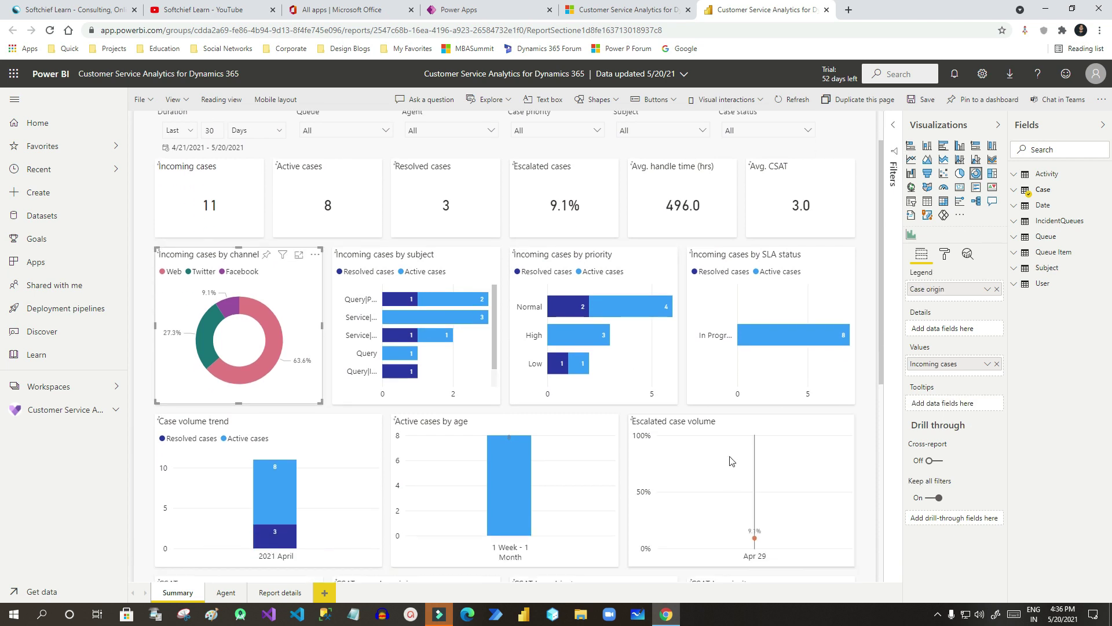
{"action": "left_click", "coordinate": [729, 430]}
{"action": "scroll", "coordinate": [736, 457], "scroll_direction": "up", "scroll_amount": 1}
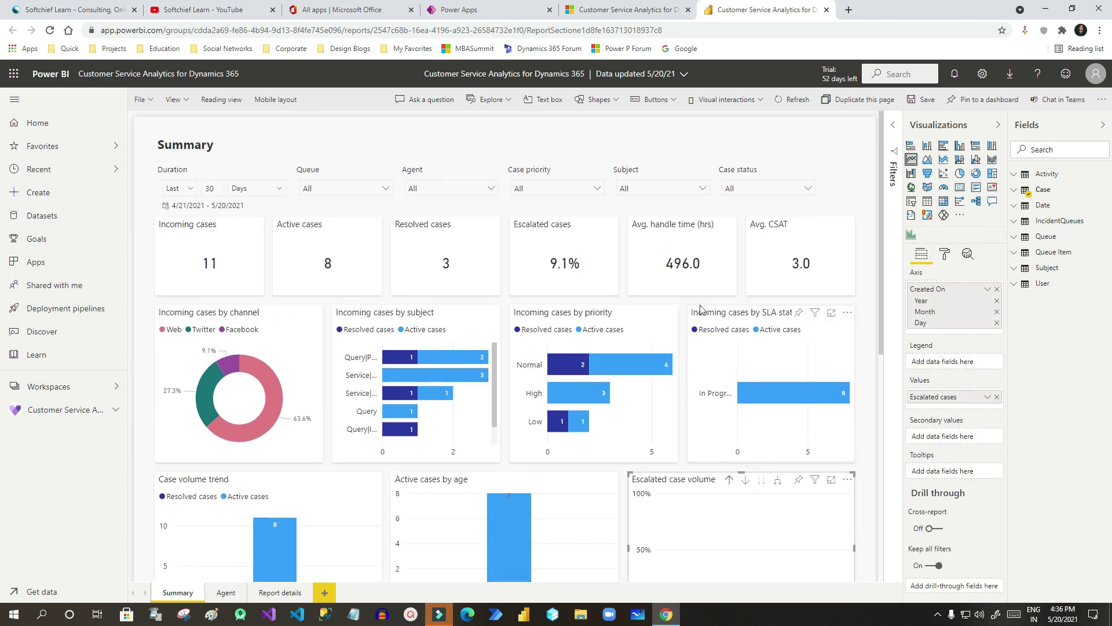
{"action": "left_click", "coordinate": [691, 235]}
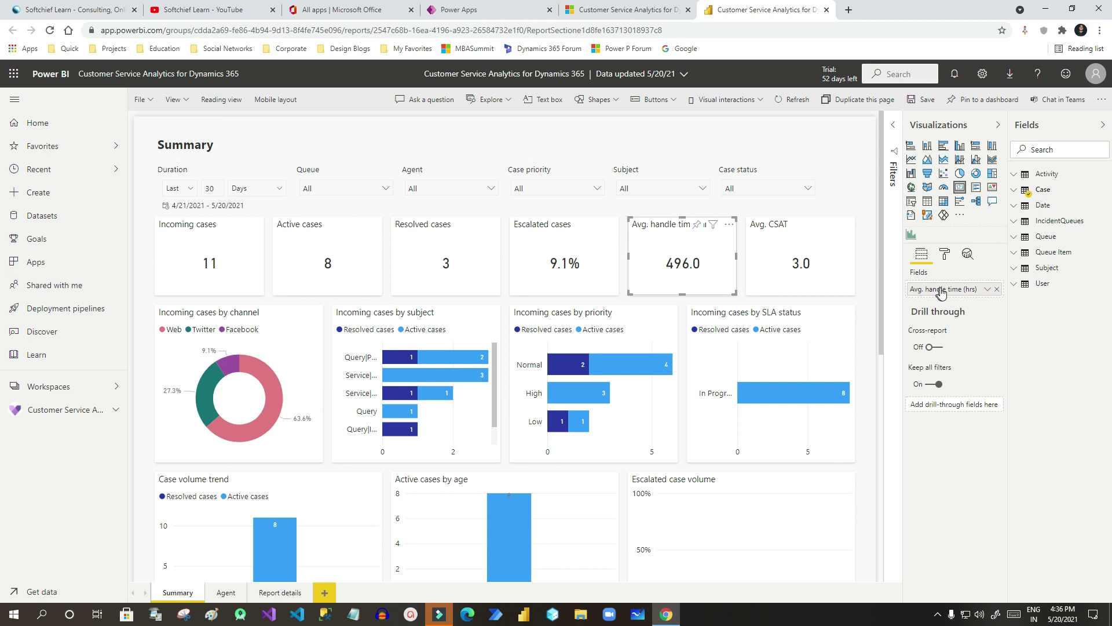
{"action": "scroll", "coordinate": [647, 371], "scroll_direction": "down", "scroll_amount": 3}
{"action": "scroll", "coordinate": [647, 371], "scroll_direction": "up", "scroll_amount": 3}
{"action": "left_click", "coordinate": [672, 8]}
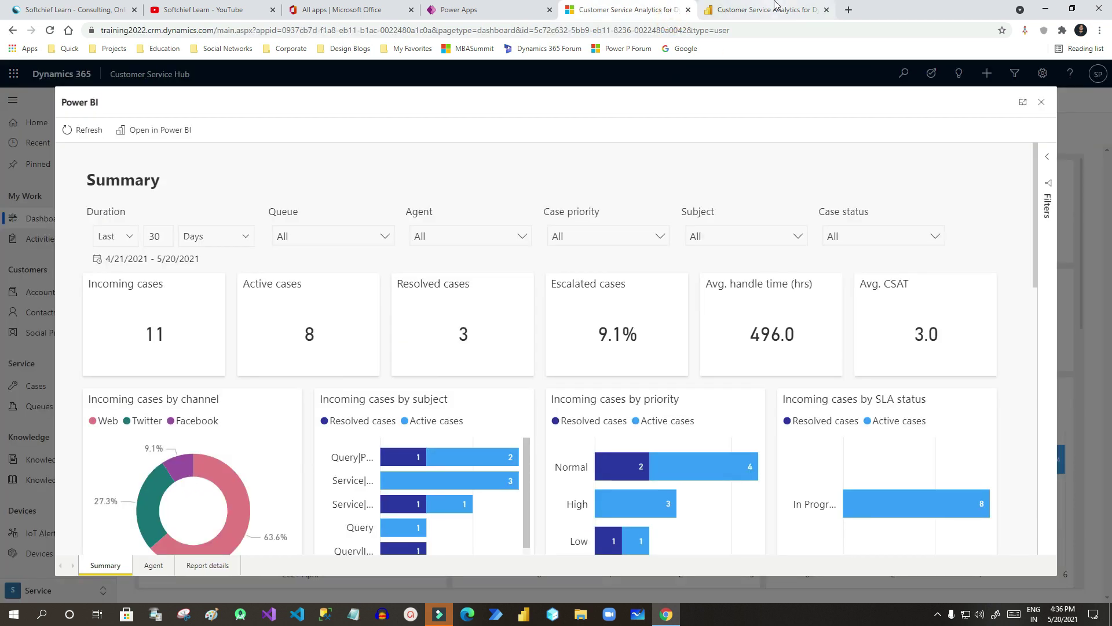
Step: Close the embedded report and set Customer Service Analytics for Dynamics 365 as the default dashboard
{"action": "left_click", "coordinate": [1046, 102]}
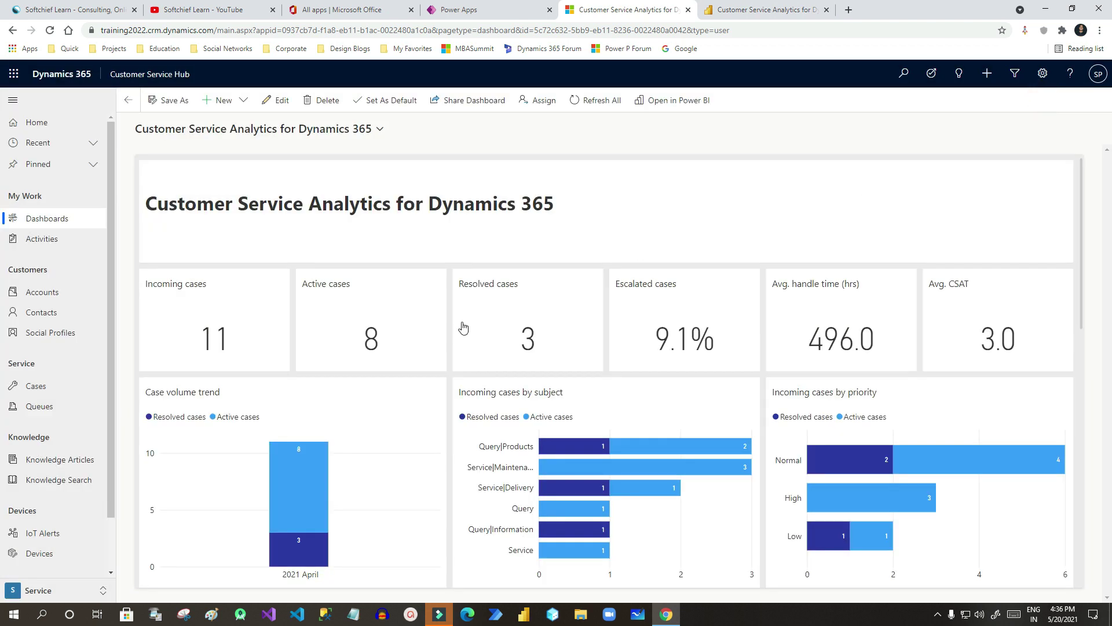
{"action": "left_click", "coordinate": [297, 133]}
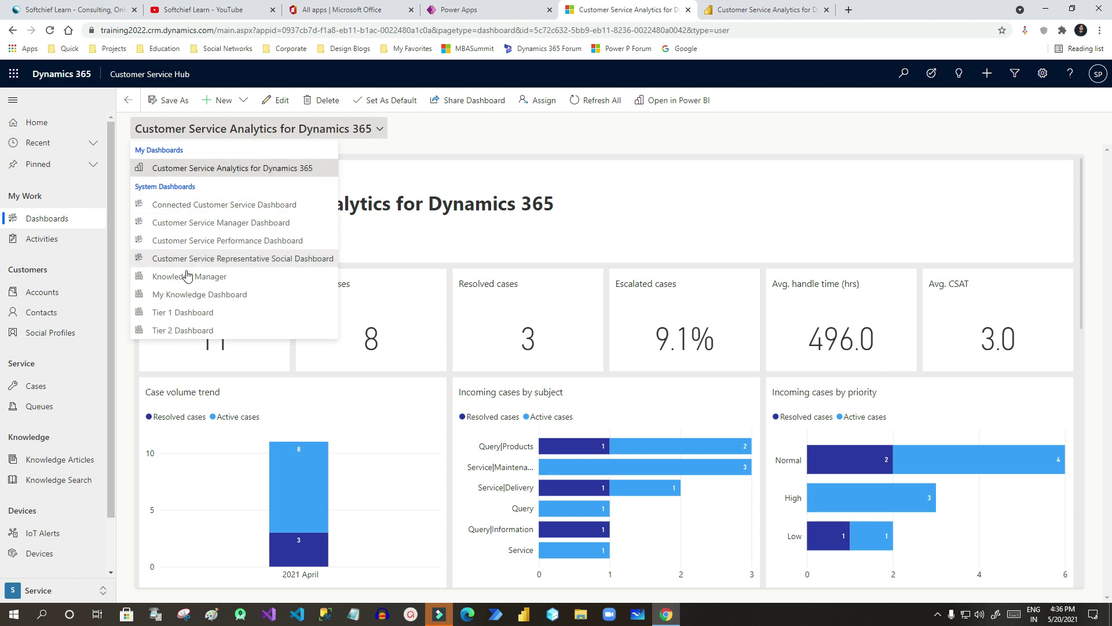
{"action": "left_click", "coordinate": [455, 132]}
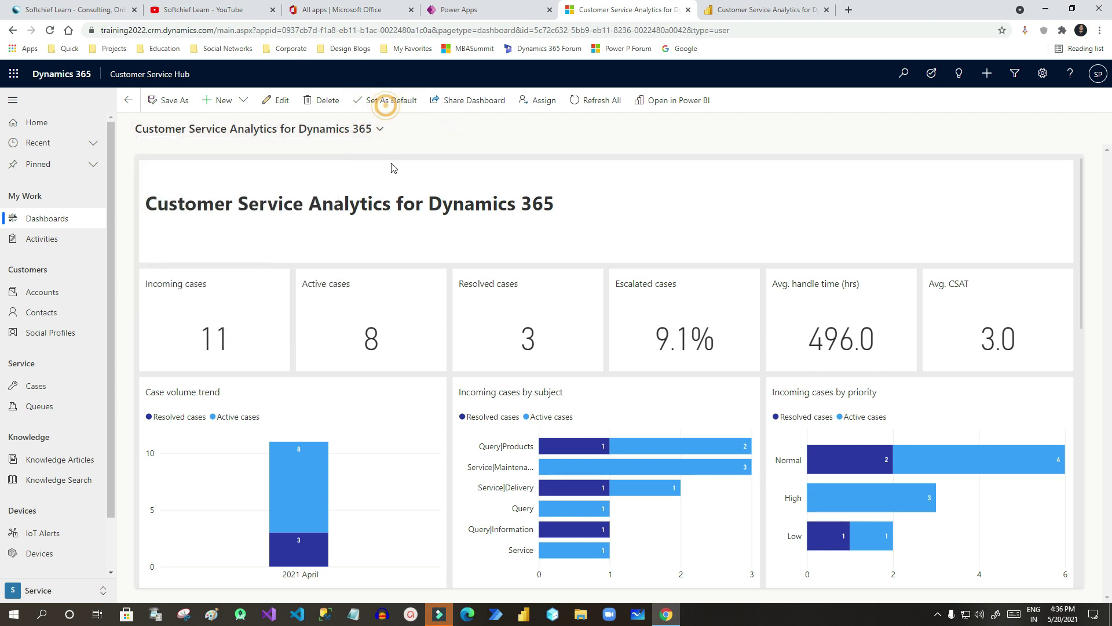
{"action": "left_click", "coordinate": [389, 110]}
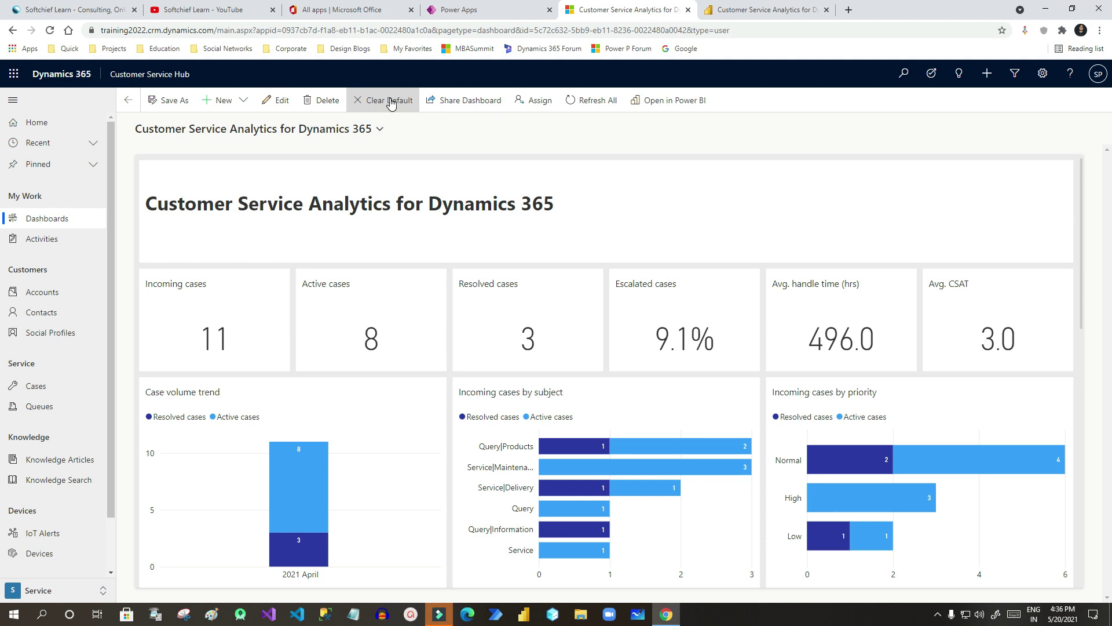
Step: Compare with the Customer Service Manager Dashboard, then switch back to Customer Service Analytics
{"action": "left_click", "coordinate": [374, 129]}
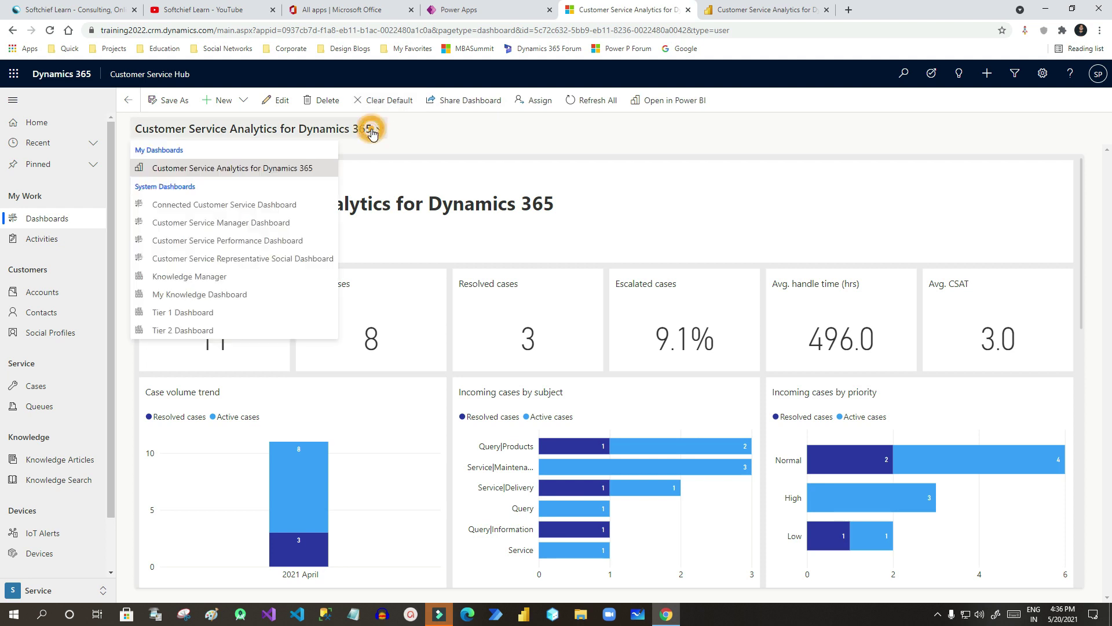
{"action": "left_click", "coordinate": [224, 223]}
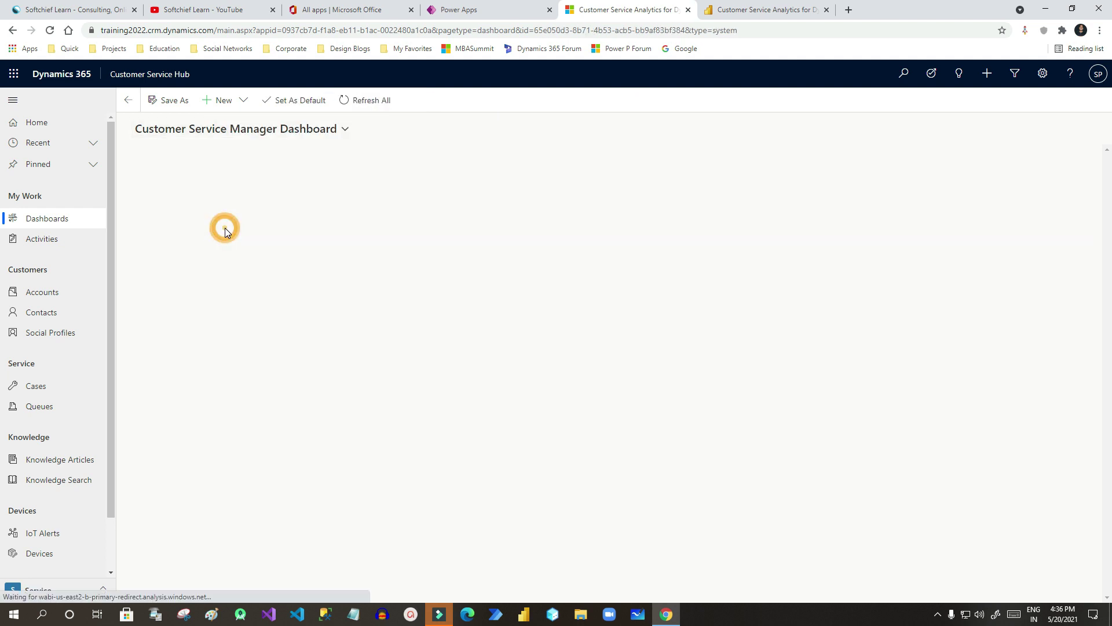
{"action": "left_click", "coordinate": [333, 134]}
{"action": "left_click", "coordinate": [197, 169]}
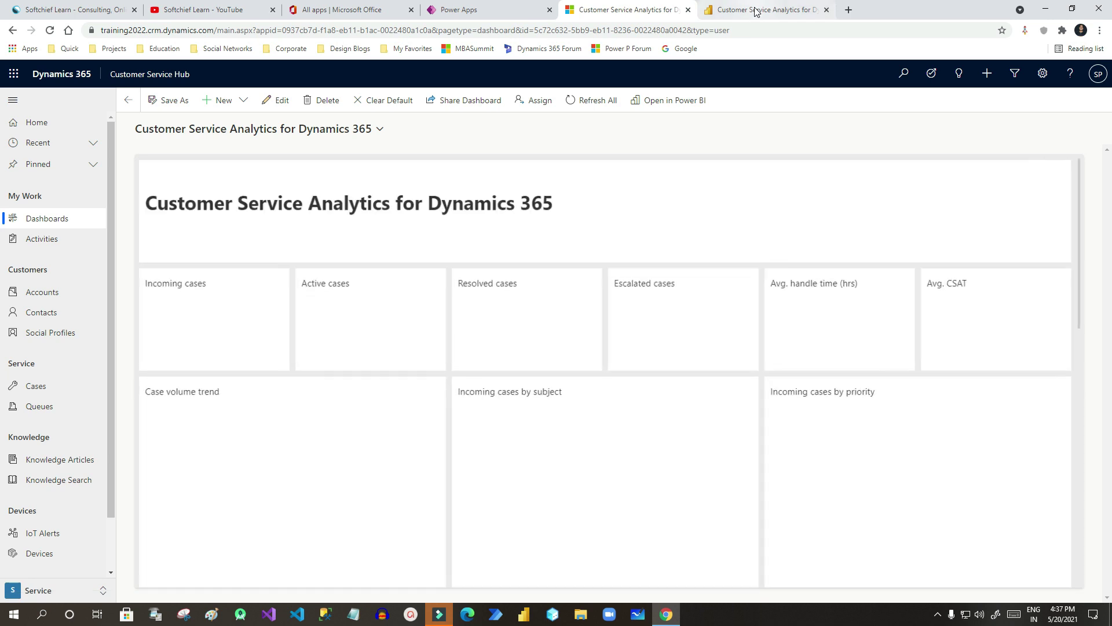
{"action": "left_click", "coordinate": [757, 10]}
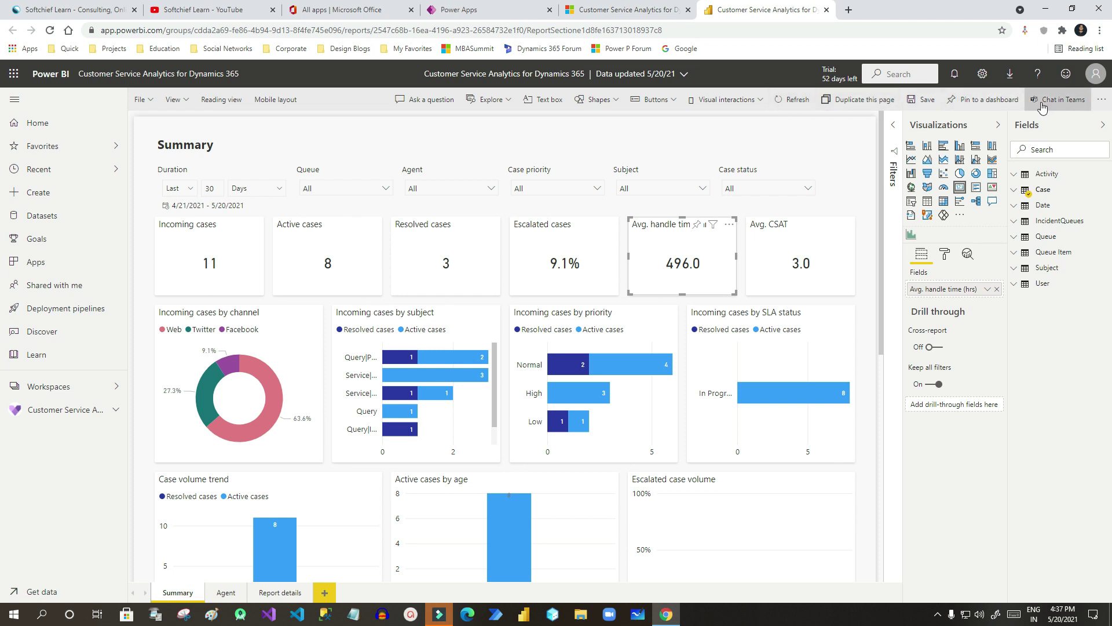
Step: Save the Customer Service Analytics report and run Refresh All on the Customer Service Hub dashboard
{"action": "left_click", "coordinate": [922, 105]}
{"action": "left_click", "coordinate": [591, 14]}
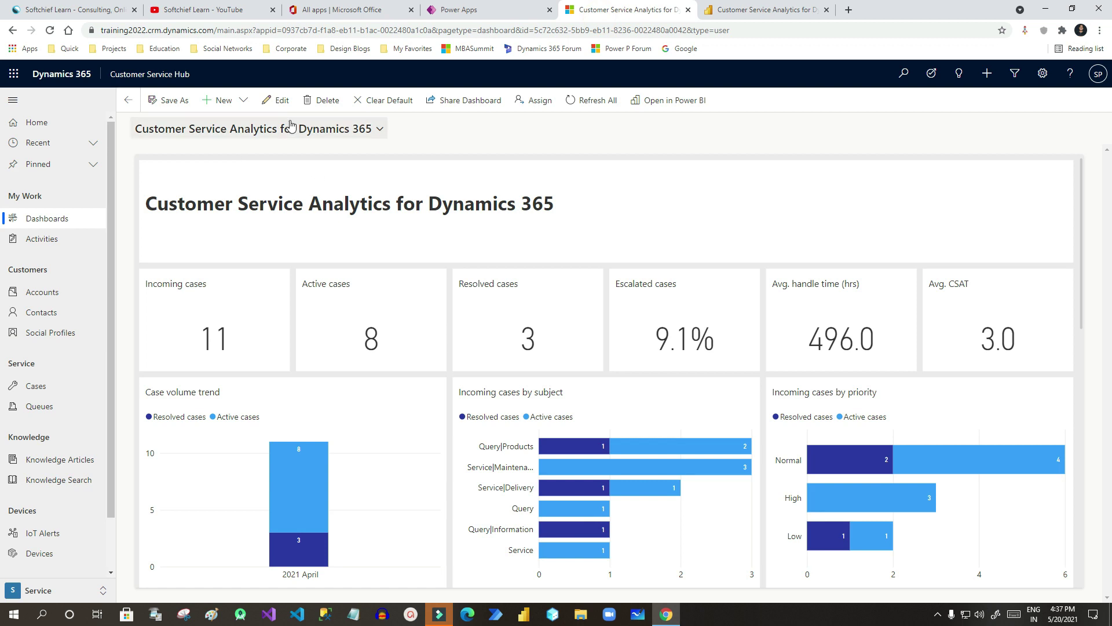
{"action": "left_click", "coordinate": [585, 102]}
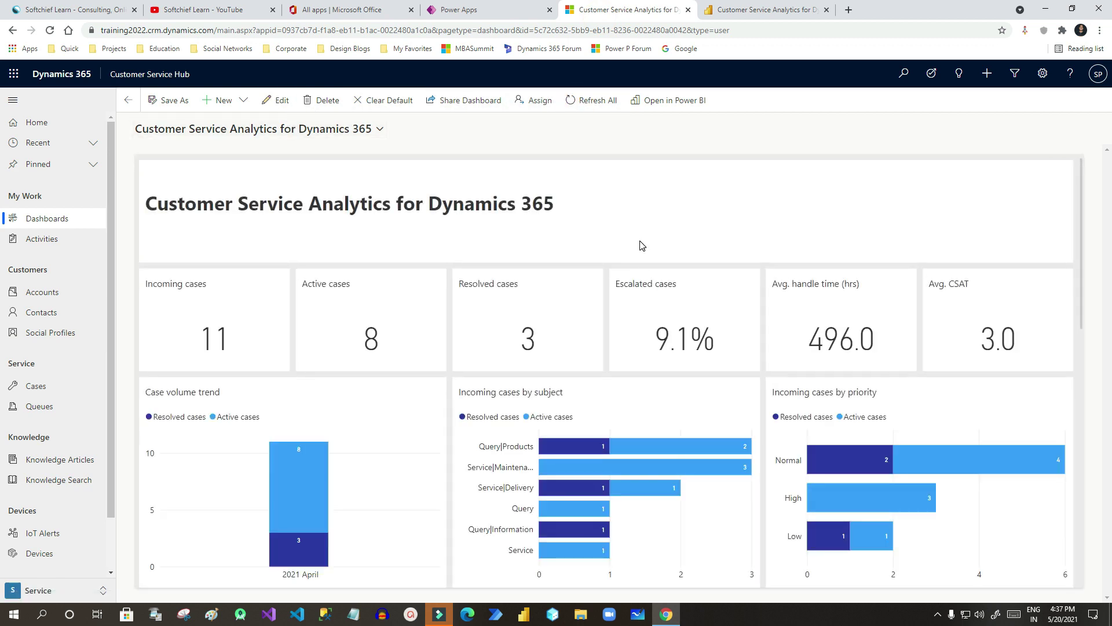
{"action": "scroll", "coordinate": [640, 255], "scroll_direction": "down", "scroll_amount": 9}
{"action": "scroll", "coordinate": [643, 265], "scroll_direction": "up", "scroll_amount": 10}
{"action": "left_click", "coordinate": [717, 8]}
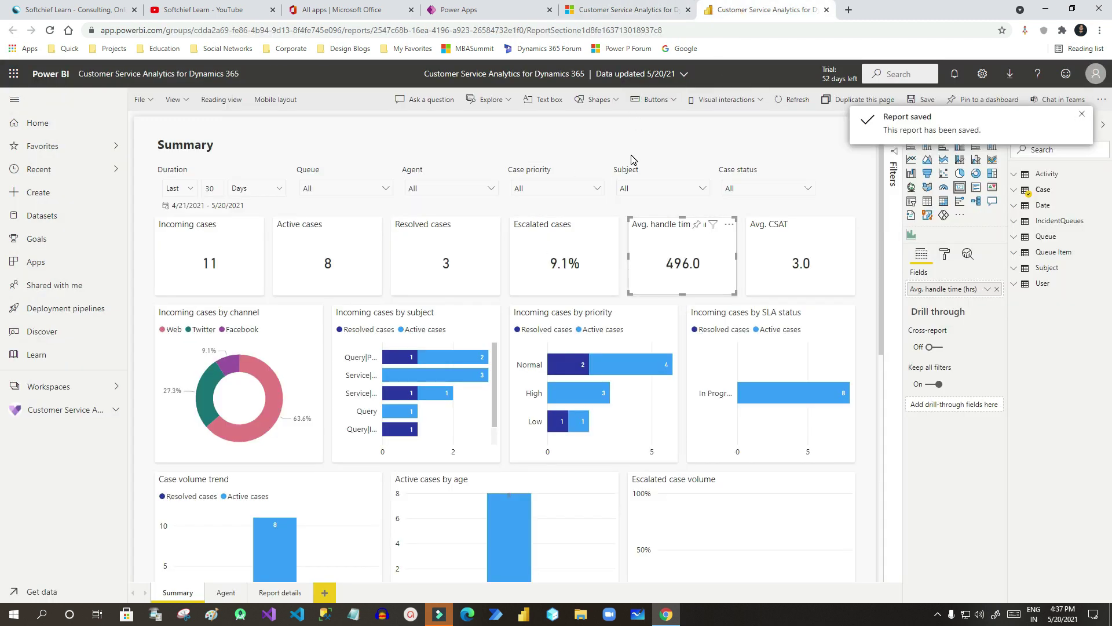